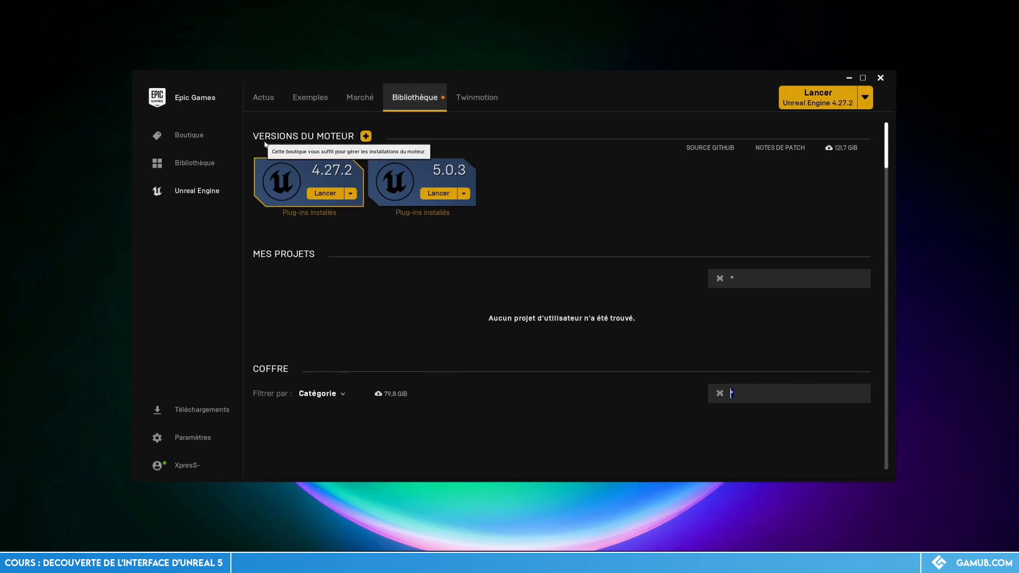
{"action": "left_click", "coordinate": [364, 137]}
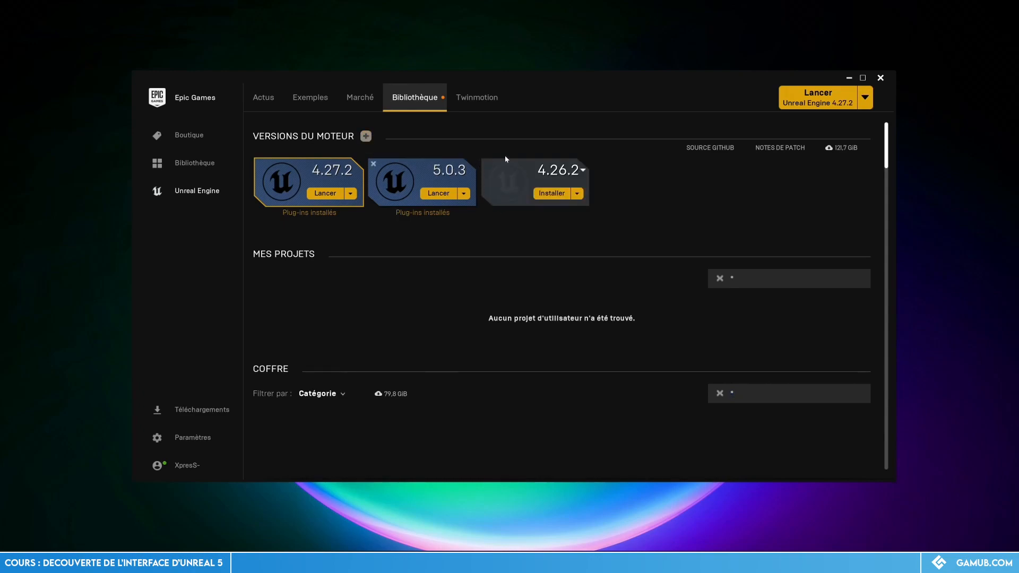
{"action": "left_click", "coordinate": [558, 172]}
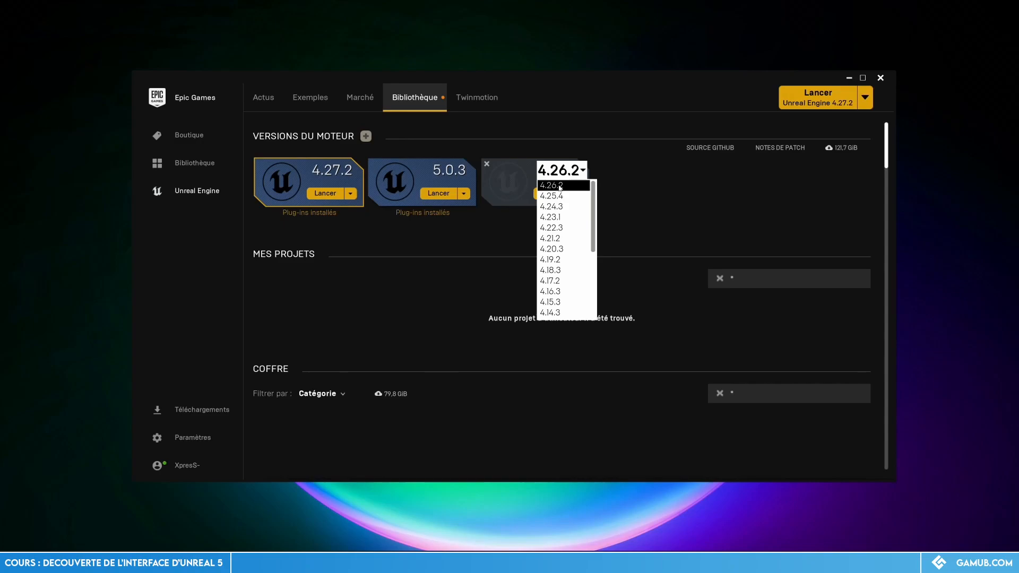
{"action": "left_click", "coordinate": [551, 185]}
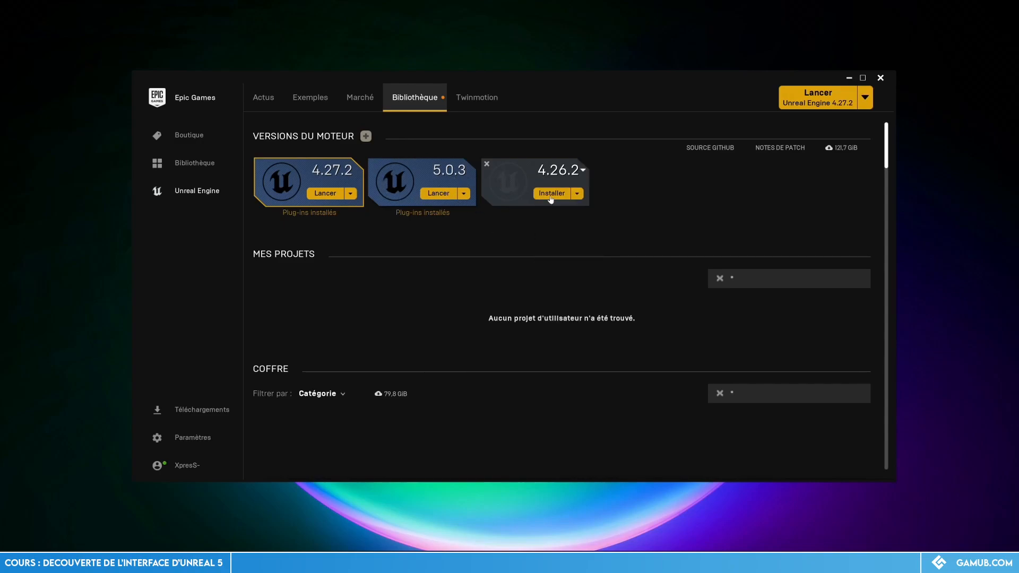
{"action": "left_click", "coordinate": [487, 165]}
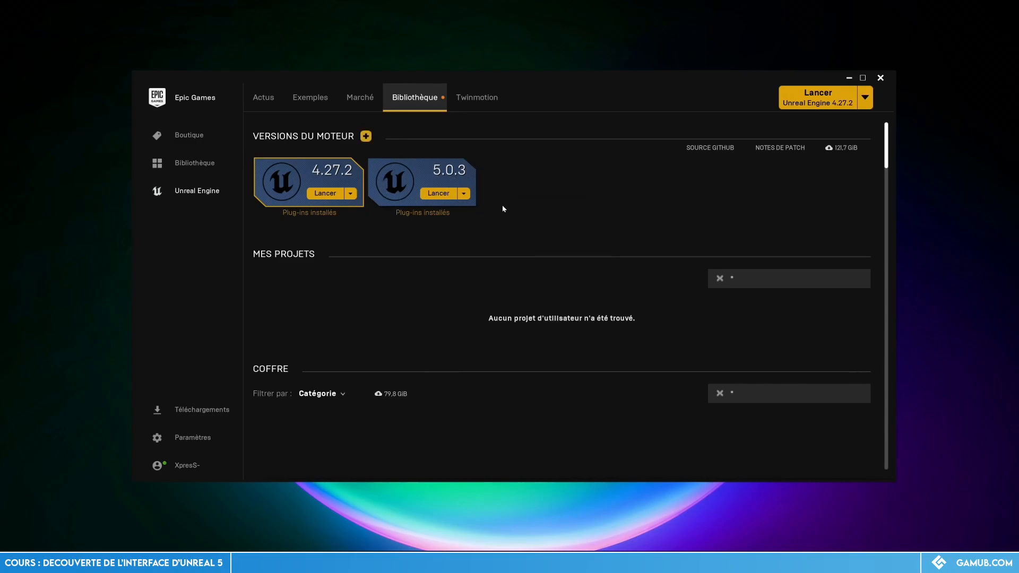
Launch Unreal Engine 5.0.3 and choose the Third Person games template for a new project
{"action": "left_click", "coordinate": [443, 194]}
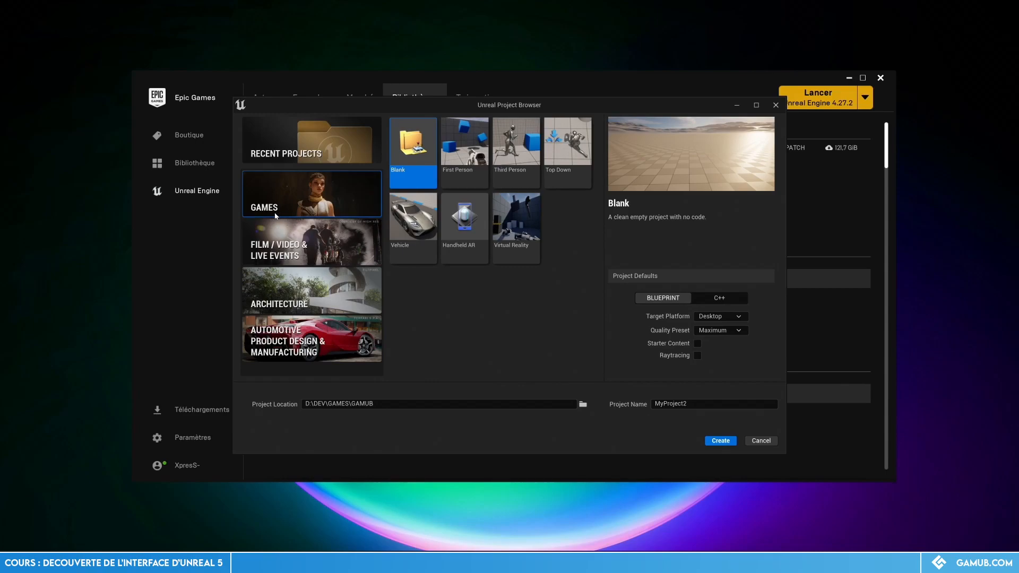
{"action": "left_click", "coordinate": [454, 175]}
{"action": "left_click", "coordinate": [502, 166]}
{"action": "left_click", "coordinate": [567, 159]}
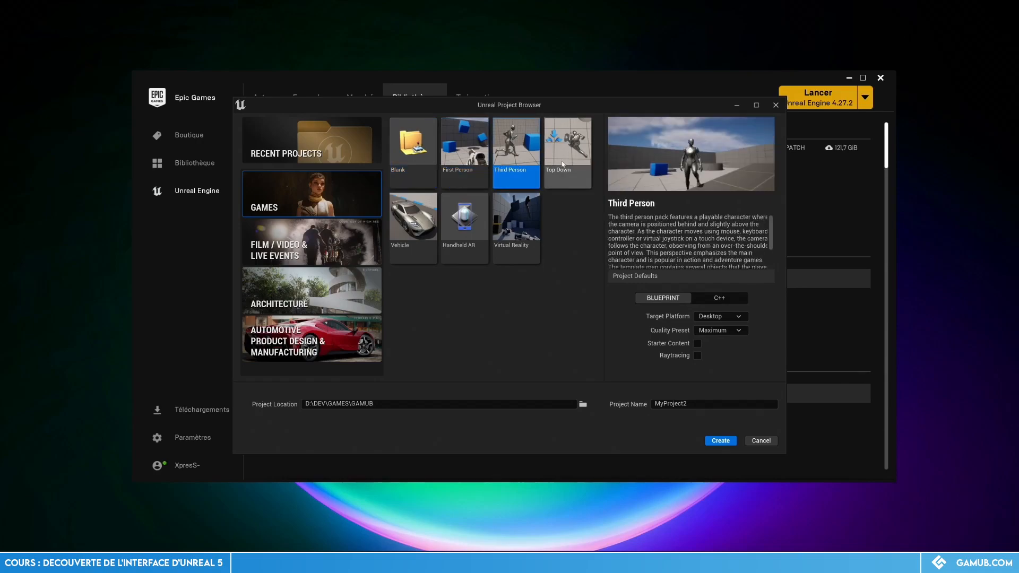
{"action": "left_click", "coordinate": [524, 174]}
{"action": "left_click", "coordinate": [419, 223]}
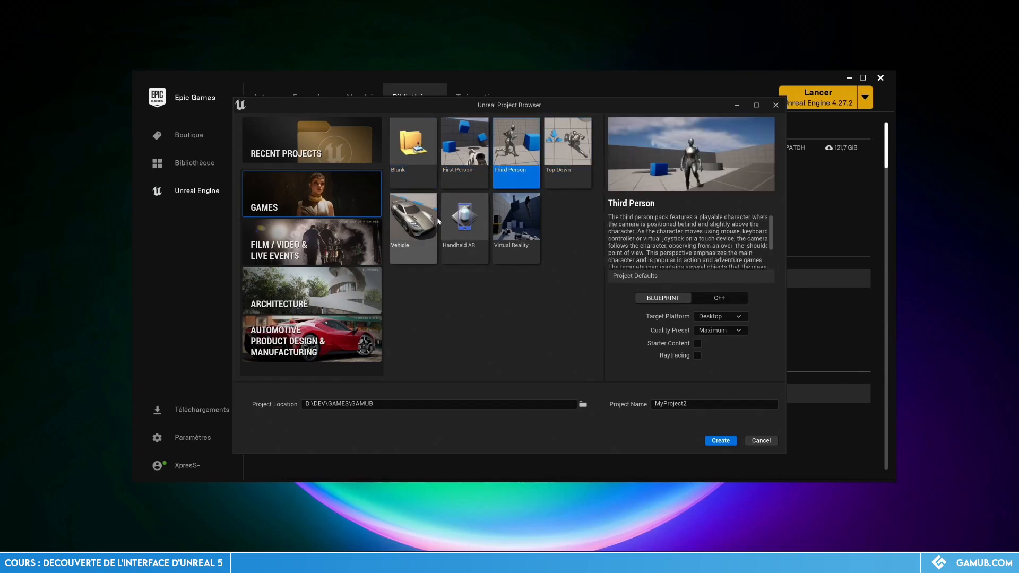
{"action": "left_click", "coordinate": [532, 153]}
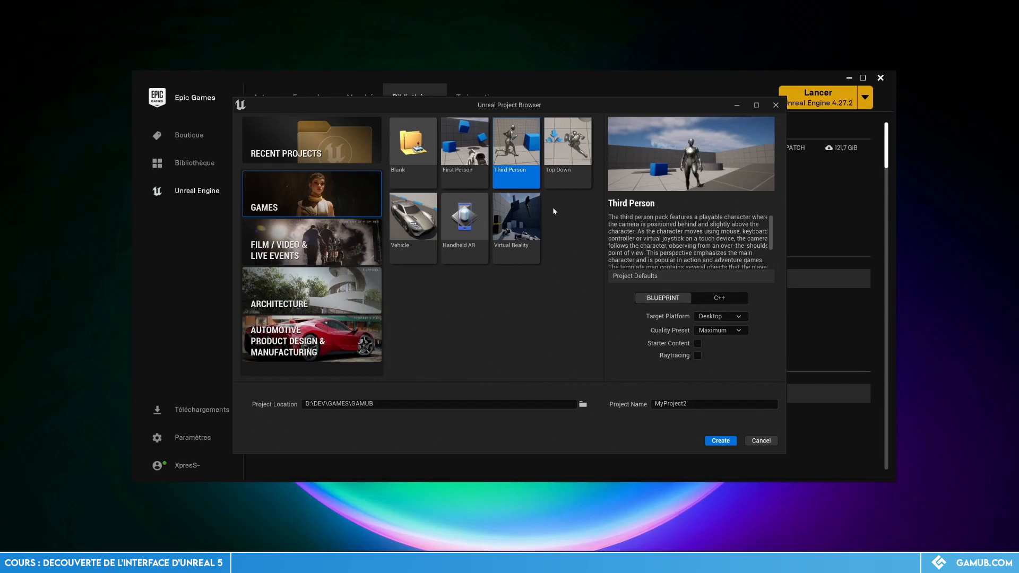
Name the project GamubTuto, create it, and dismiss the new plugins notification in the editor
{"action": "left_click", "coordinate": [690, 404]}
{"action": "type", "text": "GamubTuto"}
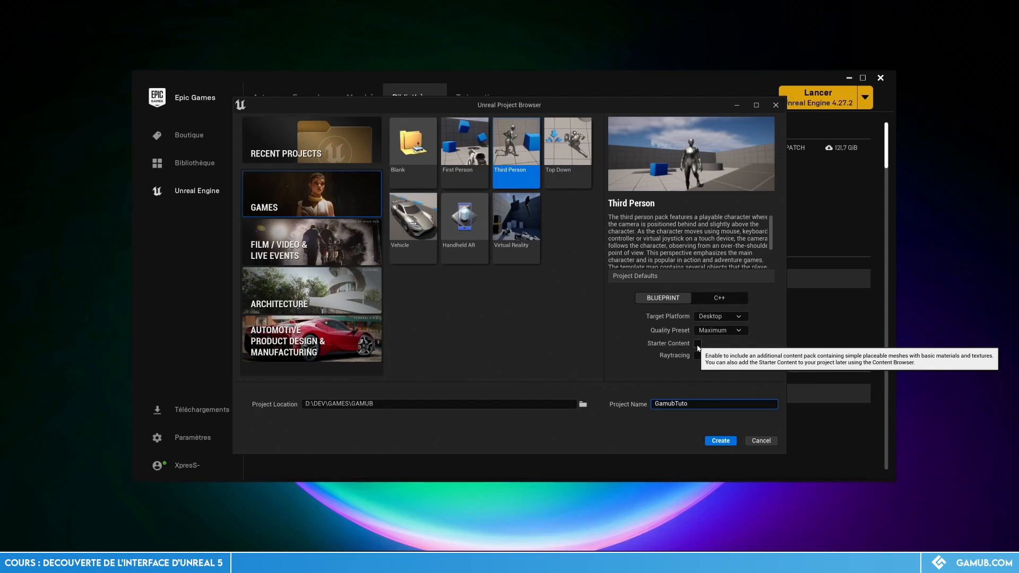
{"action": "left_click", "coordinate": [721, 441]}
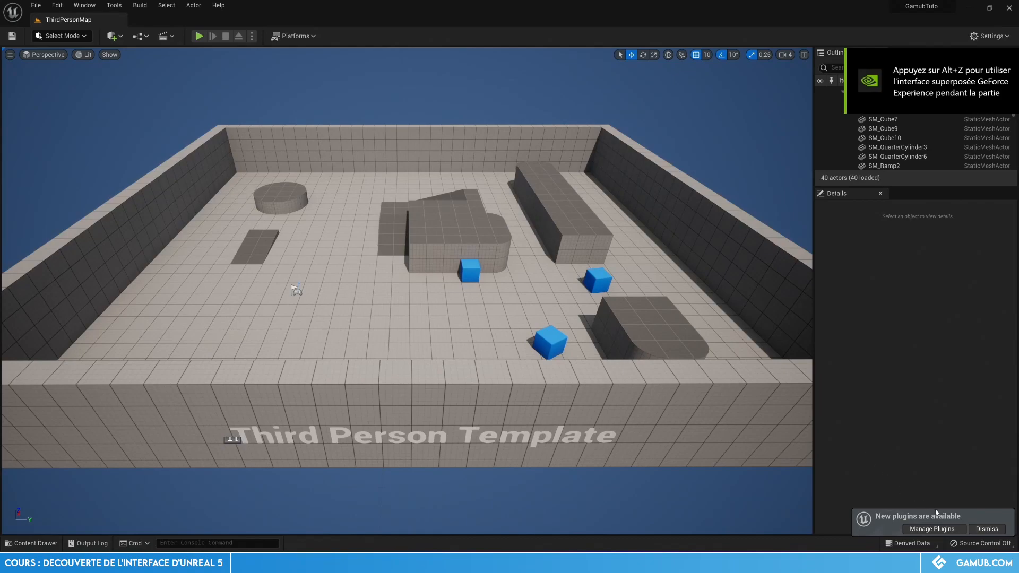
{"action": "left_click", "coordinate": [987, 530]}
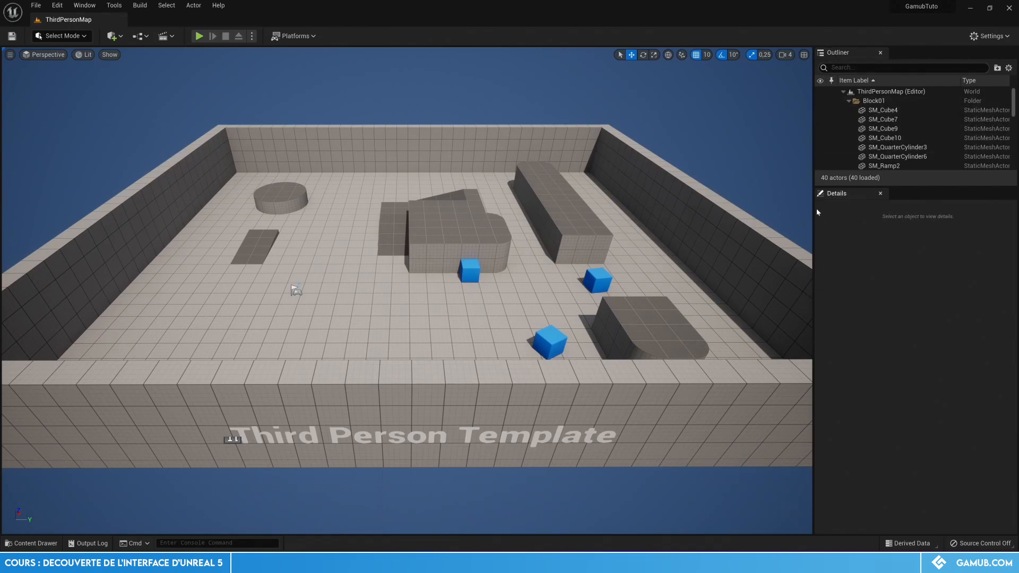
Select the central SM_Cube4 block in the level, and in the Unreal Engine 4 editor widen the World Outliner and Details column
{"action": "left_click", "coordinate": [451, 228]}
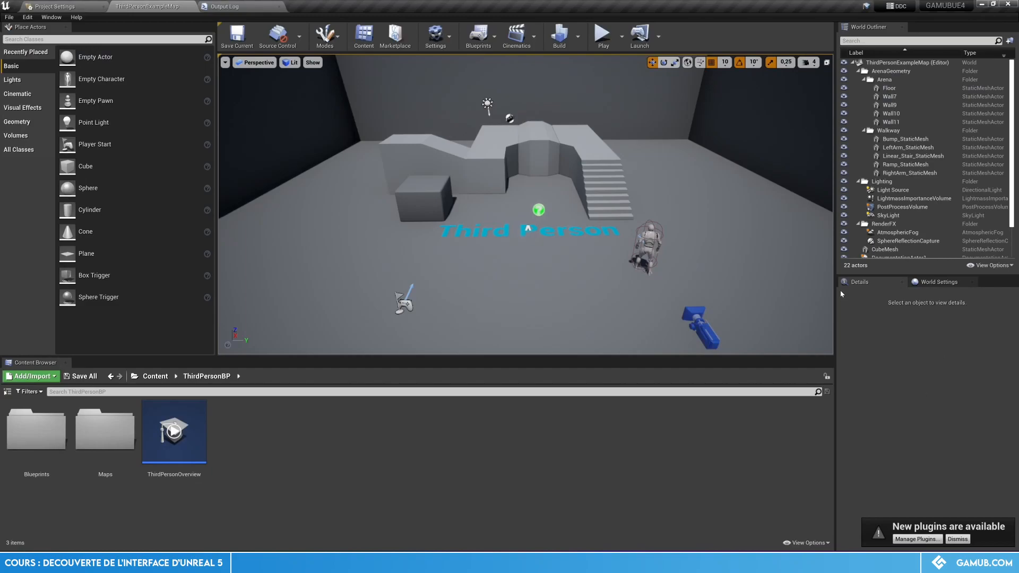
{"action": "left_click_drag", "start_coordinate": [836, 300], "coordinate": [774, 301]}
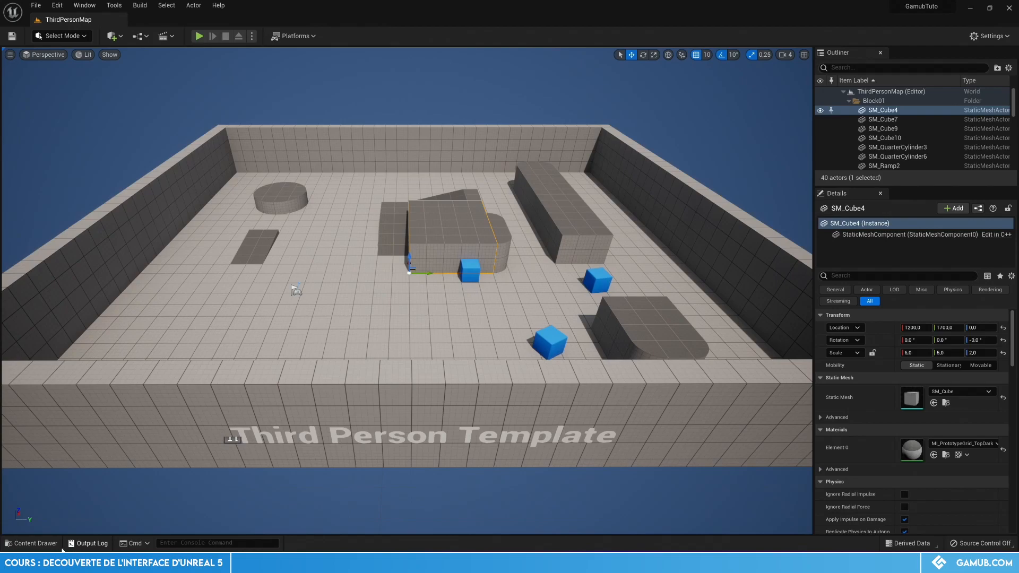
In the Unreal Engine 5 editor, show the Content Drawer, select the level's floor, and toggle the drawer back open
{"action": "left_click", "coordinate": [27, 544]}
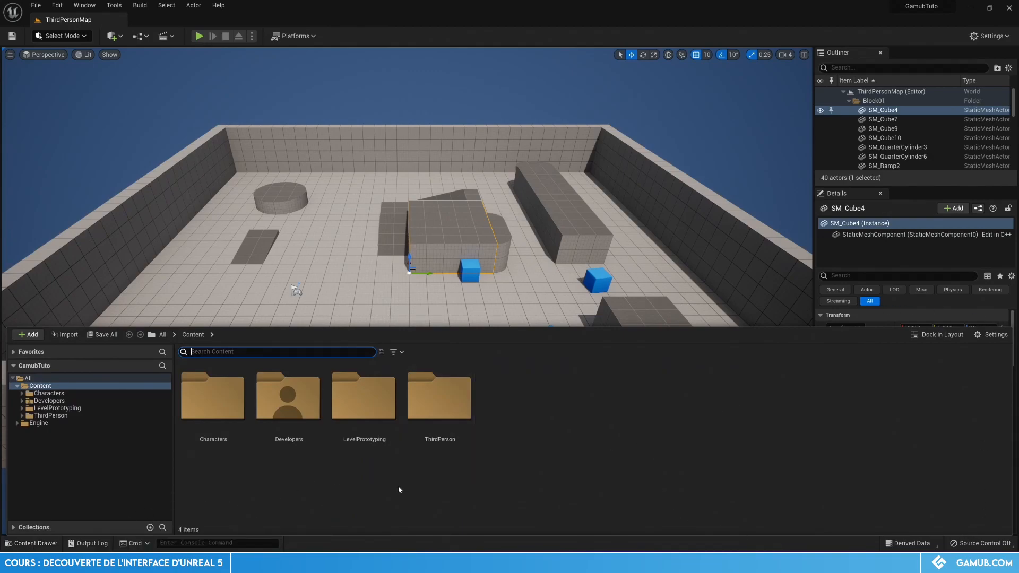
{"action": "left_click", "coordinate": [366, 313]}
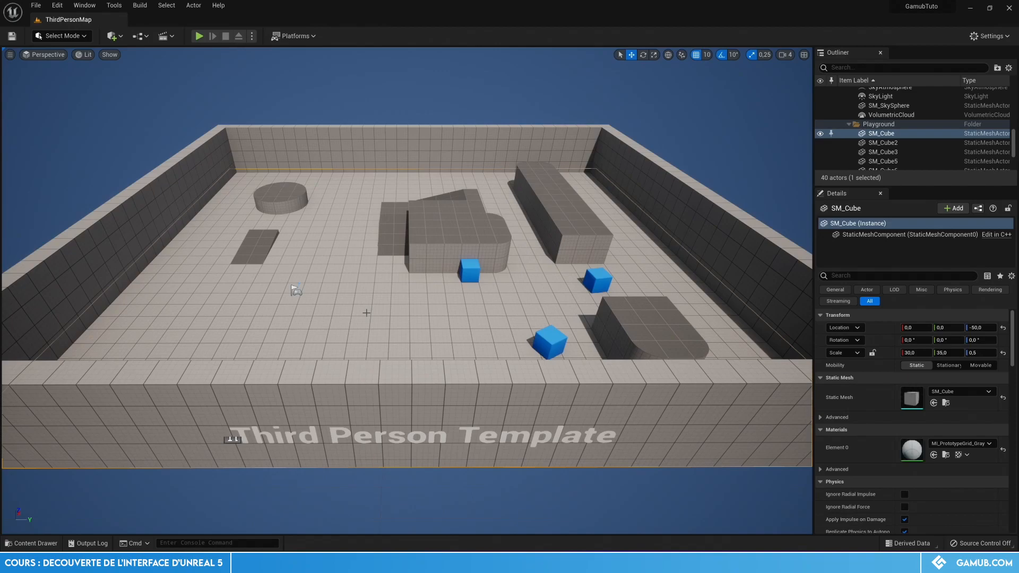
{"action": "key", "text": "ctrl+space"}
{"action": "key", "text": "ctrl+space"}
{"action": "key", "text": "ctrl+space"}
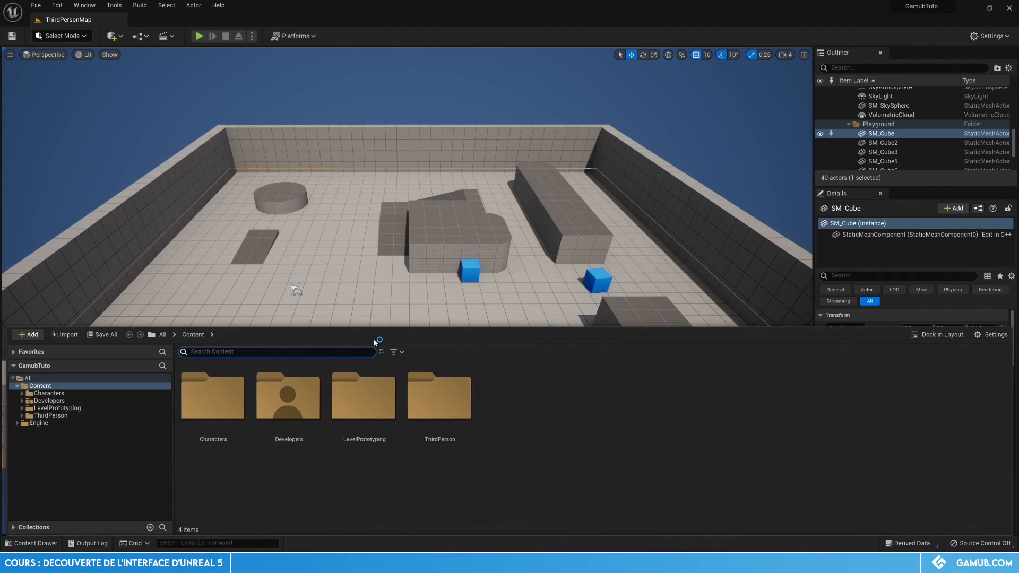
Open the M_Mannequin material from Characters/Mannequins/Materials and dock its editor next to the ThirdPersonMap tab
{"action": "double_click", "coordinate": [235, 426]}
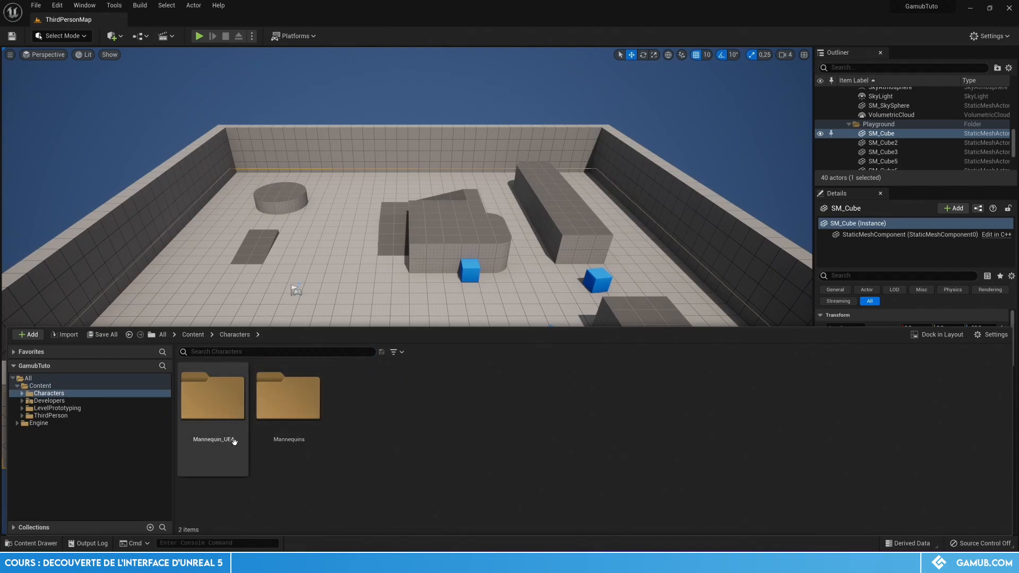
{"action": "double_click", "coordinate": [287, 419]}
{"action": "double_click", "coordinate": [288, 398]}
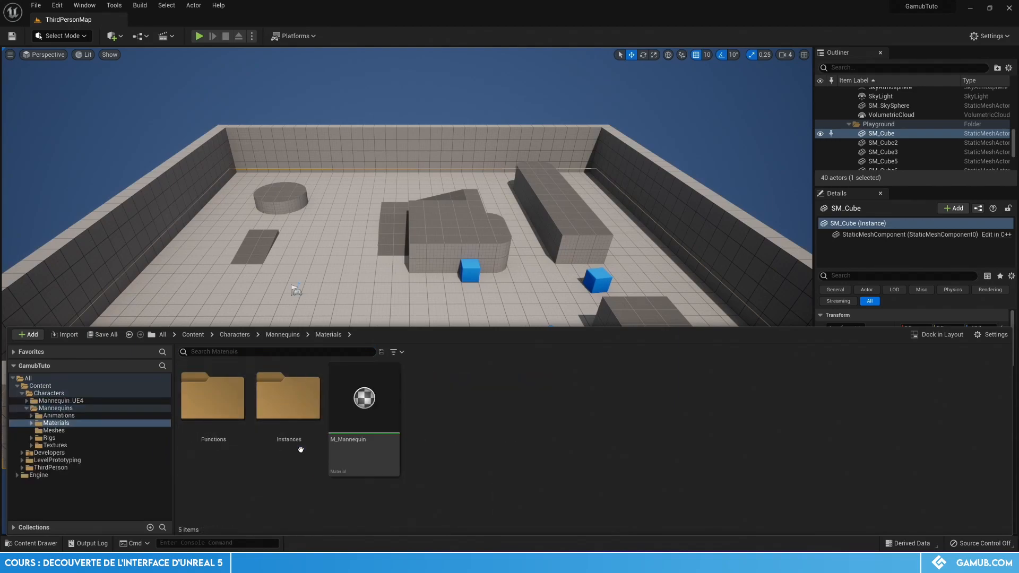
{"action": "left_click", "coordinate": [364, 451]}
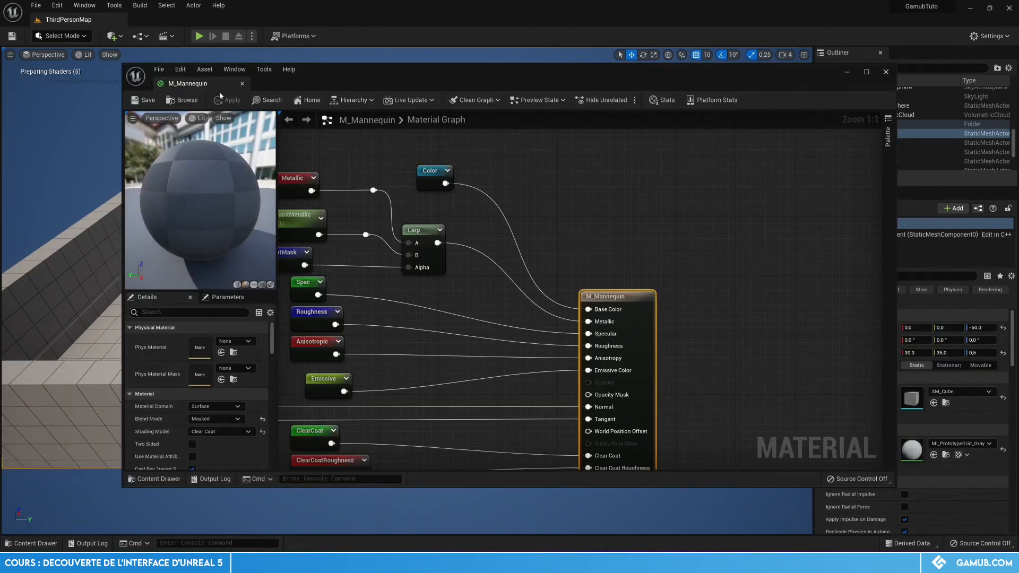
{"action": "left_click_drag", "start_coordinate": [205, 84], "coordinate": [162, 22]}
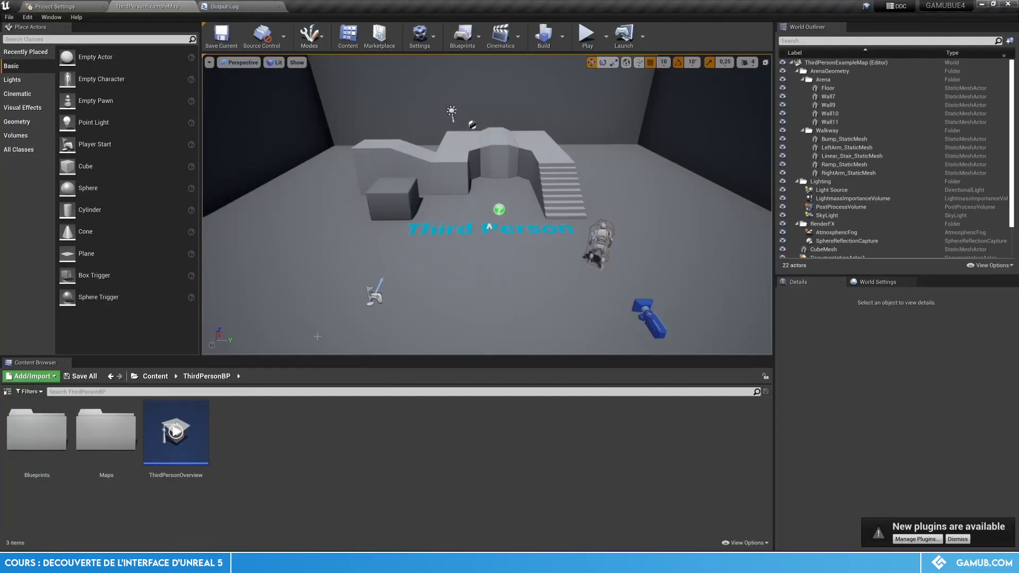
Switch to the Unreal Engine 4 editor and open the M_Male_Body material from Content/Mannequin/Character/Materials
{"action": "left_click", "coordinate": [155, 375]}
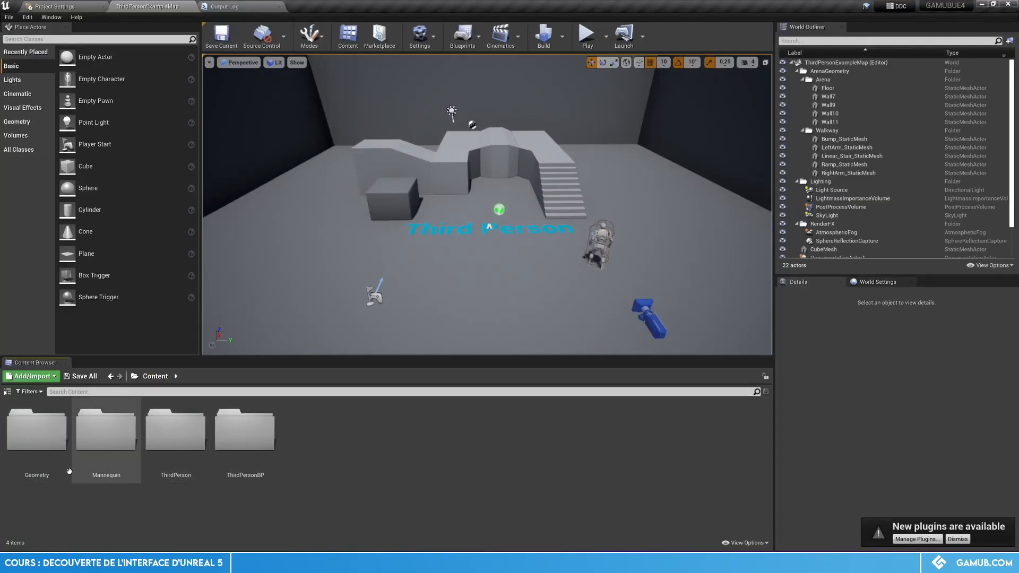
{"action": "double_click", "coordinate": [106, 430]}
{"action": "double_click", "coordinate": [107, 430]}
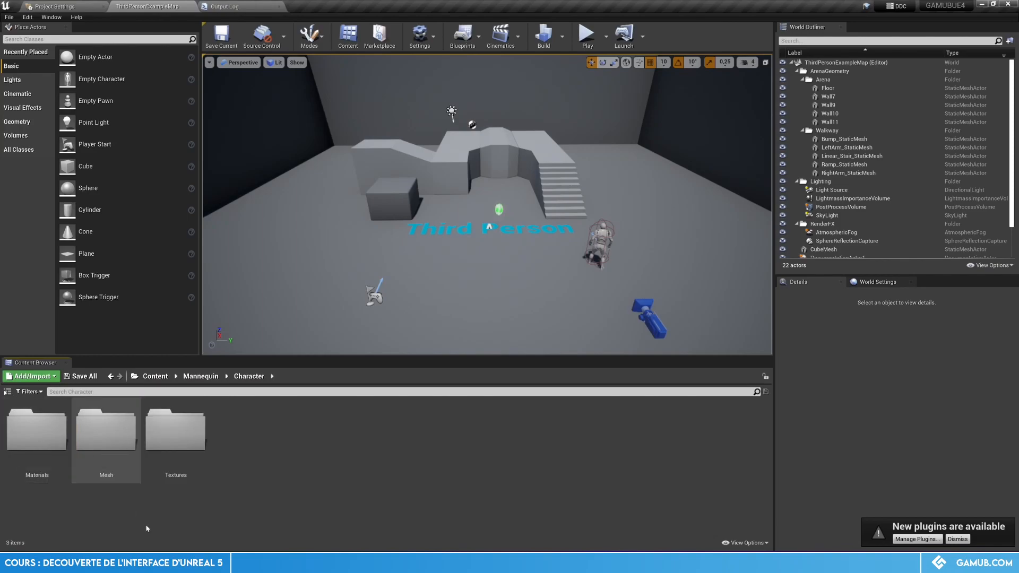
{"action": "left_click", "coordinate": [57, 464]}
{"action": "double_click", "coordinate": [57, 464]}
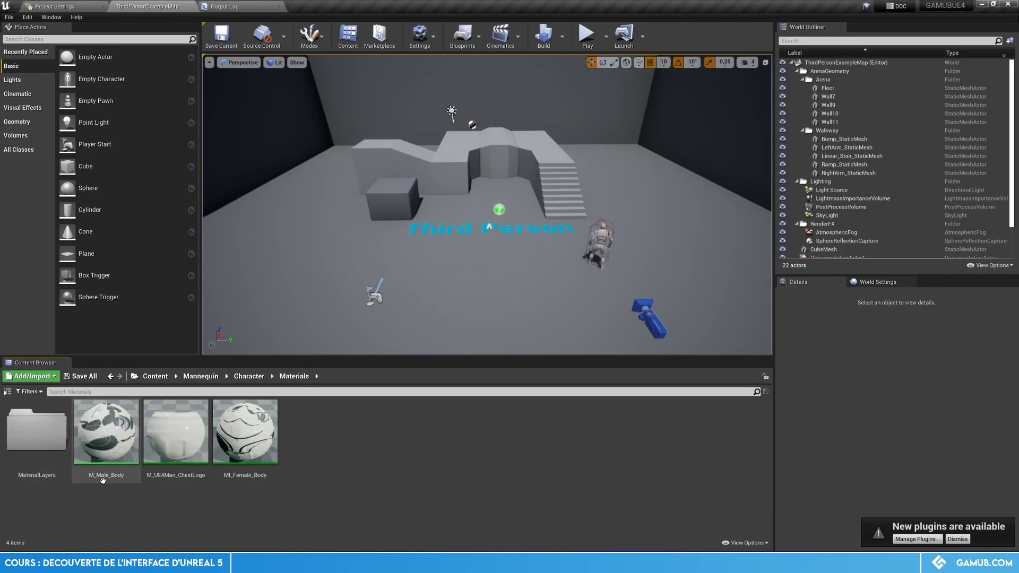
{"action": "left_click", "coordinate": [106, 432]}
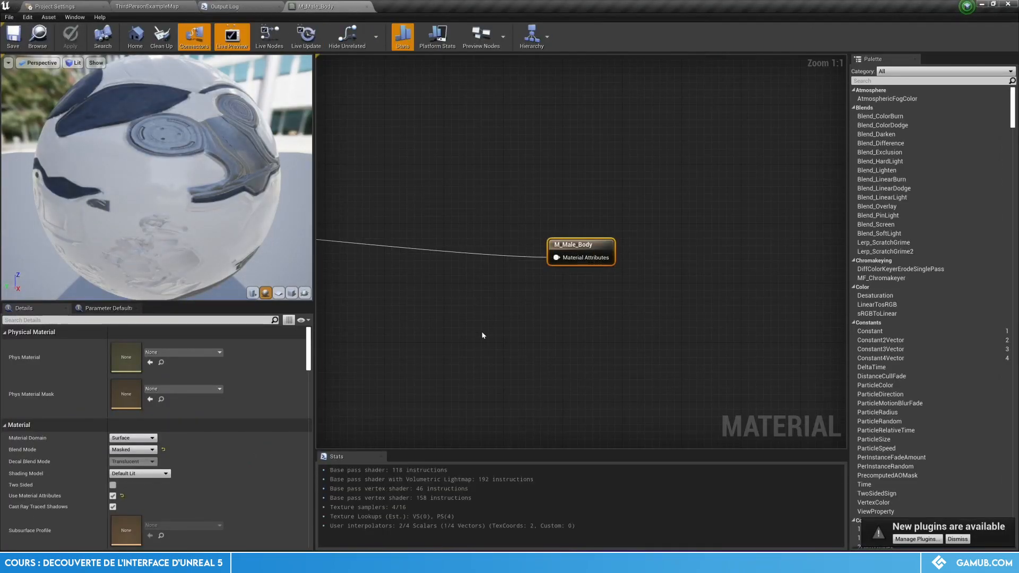
Detach the M_Male_Body material editor into its own floating window and enlarge it until the node graph is readable
{"action": "scroll", "coordinate": [448, 327], "scroll_direction": "down", "scroll_amount": 3}
{"action": "right_click_drag", "start_coordinate": [342, 308], "coordinate": [508, 303]}
{"action": "scroll", "coordinate": [475, 304], "scroll_direction": "down", "scroll_amount": 3}
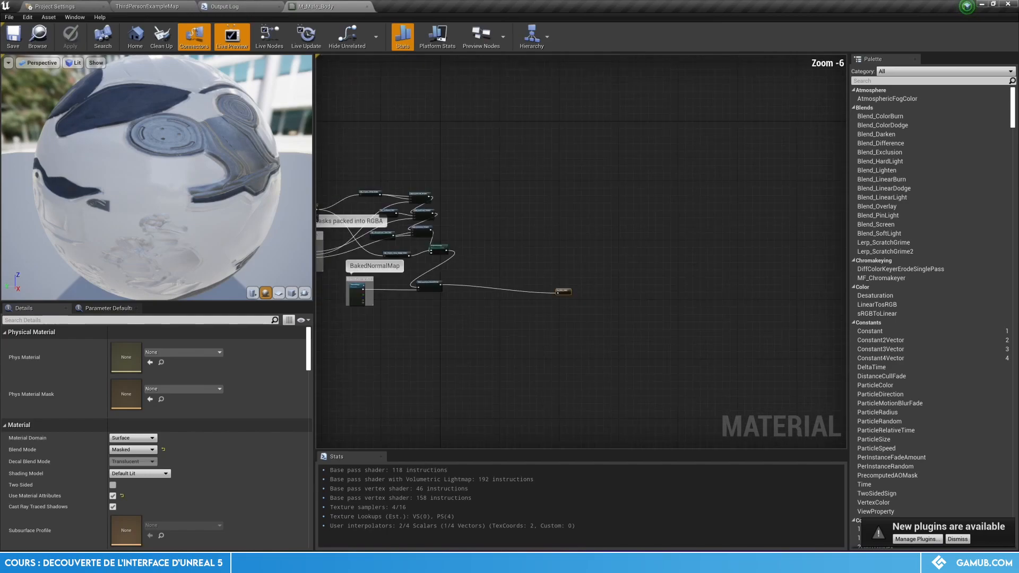
{"action": "right_click_drag", "start_coordinate": [441, 303], "coordinate": [540, 288]}
{"action": "left_click_drag", "start_coordinate": [317, 6], "coordinate": [319, 45]}
{"action": "left_click_drag", "start_coordinate": [473, 55], "coordinate": [379, 66]}
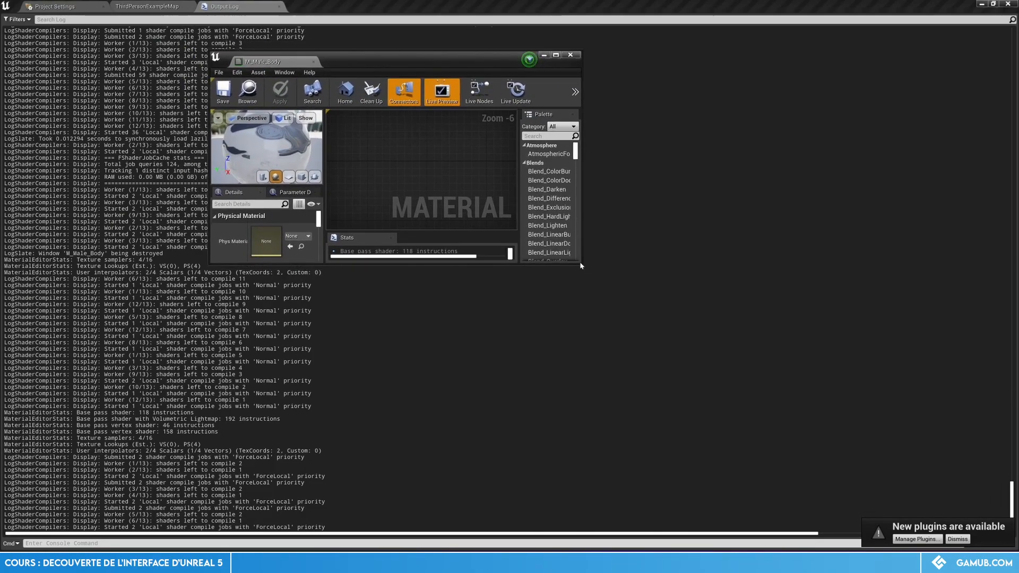
{"action": "left_click_drag", "start_coordinate": [581, 263], "coordinate": [878, 480]}
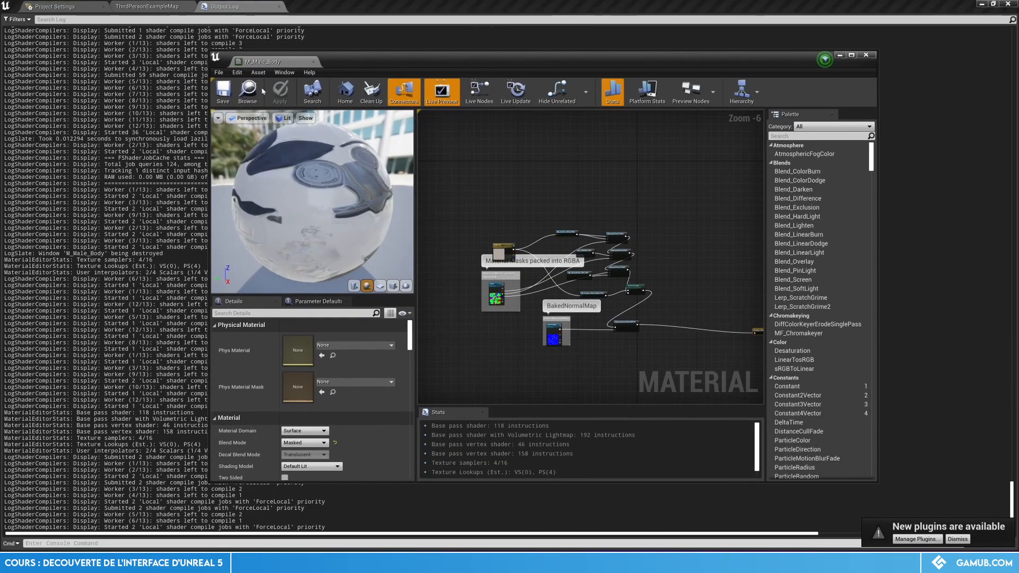
Add the T_Female_Mask texture from Mannequin/Character/Textures to the M_Male_Body graph, and dock the material editor back into the main window
{"action": "left_click", "coordinate": [158, 7]}
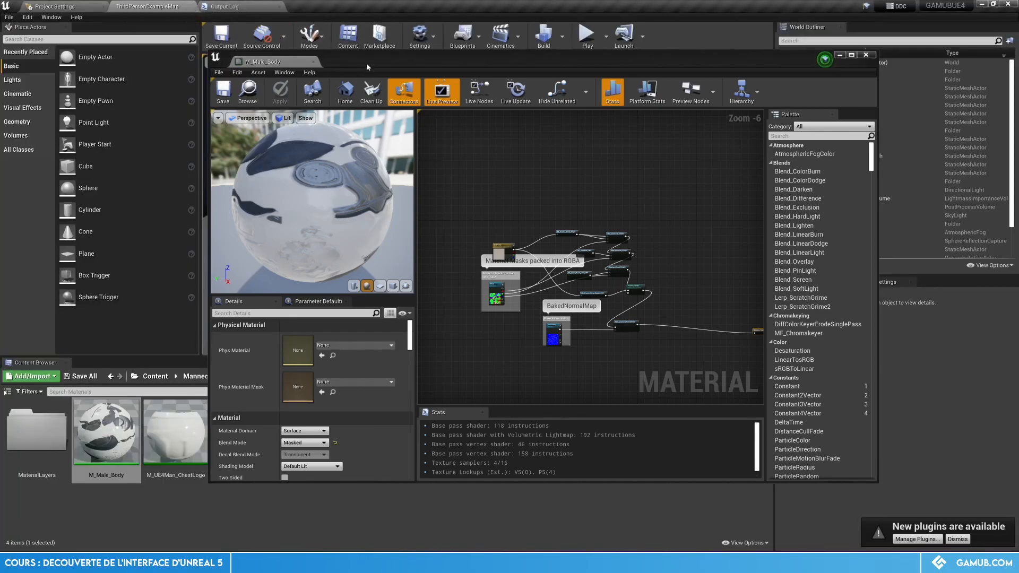
{"action": "left_click_drag", "start_coordinate": [367, 65], "coordinate": [556, 77]}
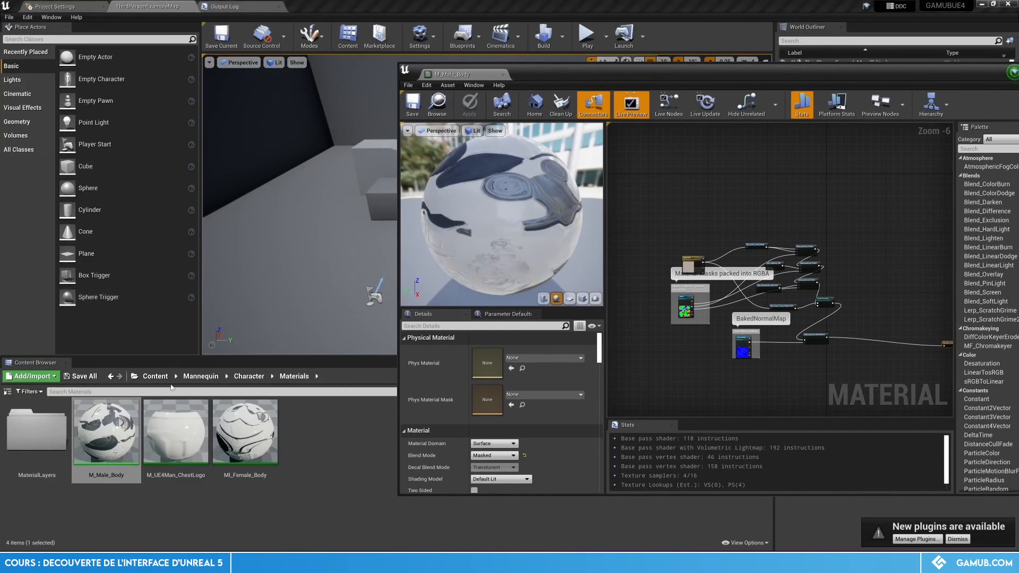
{"action": "left_click", "coordinate": [250, 376]}
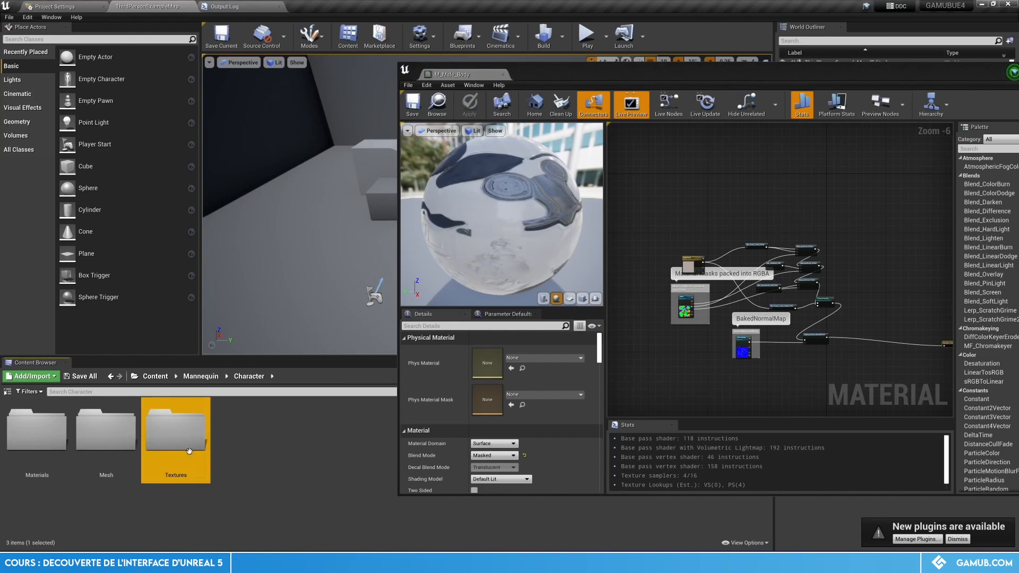
{"action": "double_click", "coordinate": [175, 430]}
{"action": "left_click_drag", "start_coordinate": [41, 439], "coordinate": [702, 172]}
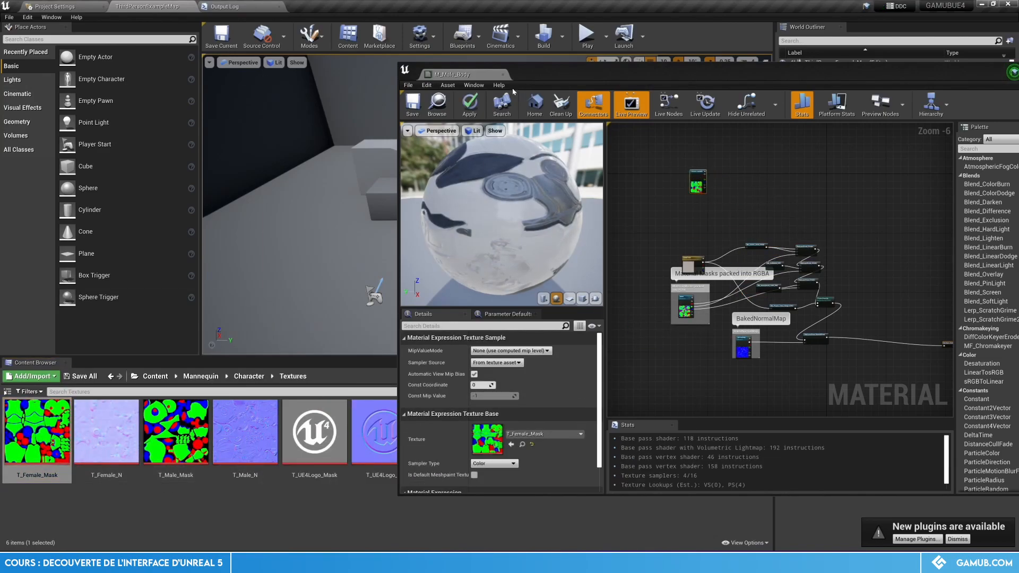
{"action": "left_click_drag", "start_coordinate": [485, 75], "coordinate": [327, 7]}
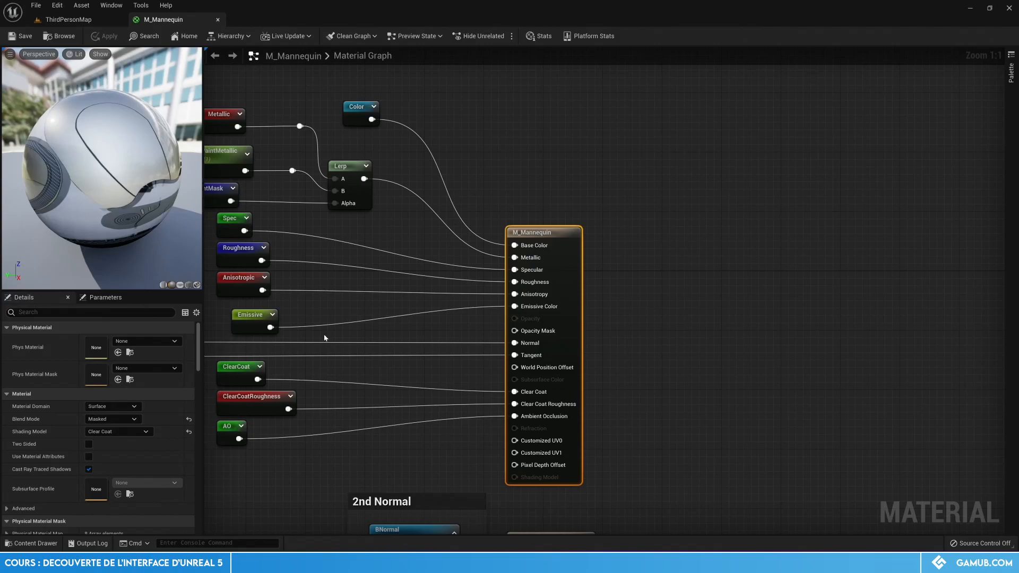
In the Unreal Engine 5 M_Mannequin editor, bring up the Content Drawer and open the Mannequins/Textures/Manny folder
{"action": "scroll", "coordinate": [326, 332], "scroll_direction": "down", "scroll_amount": 3}
{"action": "key", "text": "ctrl+space"}
{"action": "key", "text": "ctrl+space"}
{"action": "key", "text": "ctrl+space"}
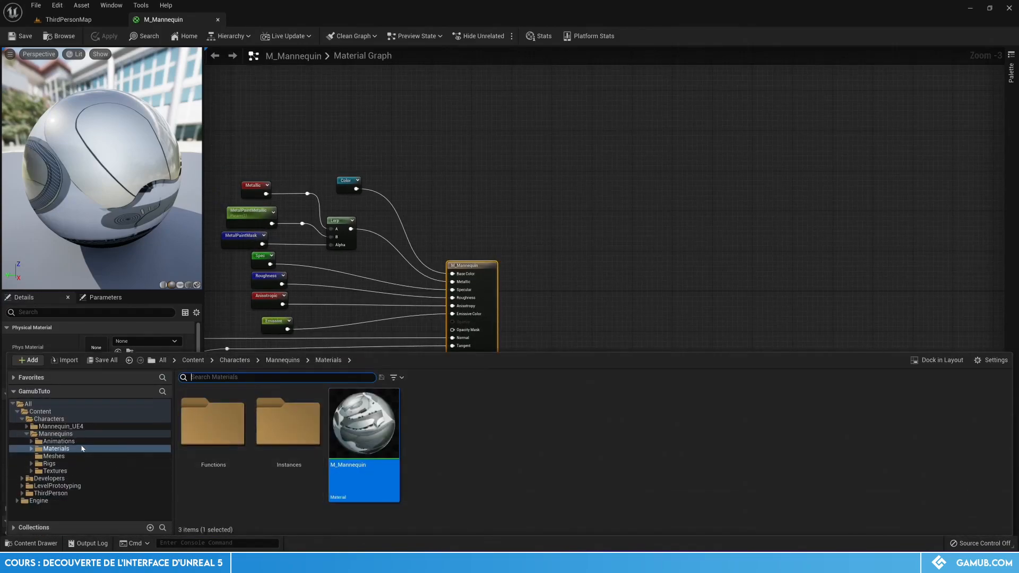
{"action": "left_click", "coordinate": [65, 472]}
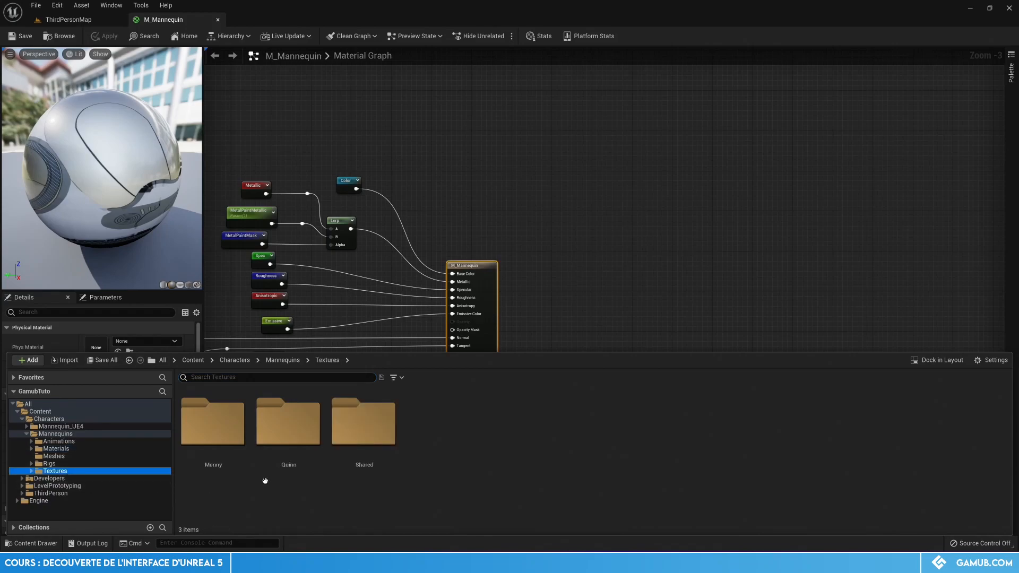
{"action": "double_click", "coordinate": [212, 422]}
Add three Manny textures to empty areas of the M_Mannequin graph: the blue normal map, the yellow-green texture and T_Manny_01_D
{"action": "left_click_drag", "start_coordinate": [296, 474], "coordinate": [571, 96]}
{"action": "key", "text": "ctrl+space"}
{"action": "left_click_drag", "start_coordinate": [372, 457], "coordinate": [591, 253]}
{"action": "key", "text": "ctrl+space"}
{"action": "left_click_drag", "start_coordinate": [467, 432], "coordinate": [467, 164]}
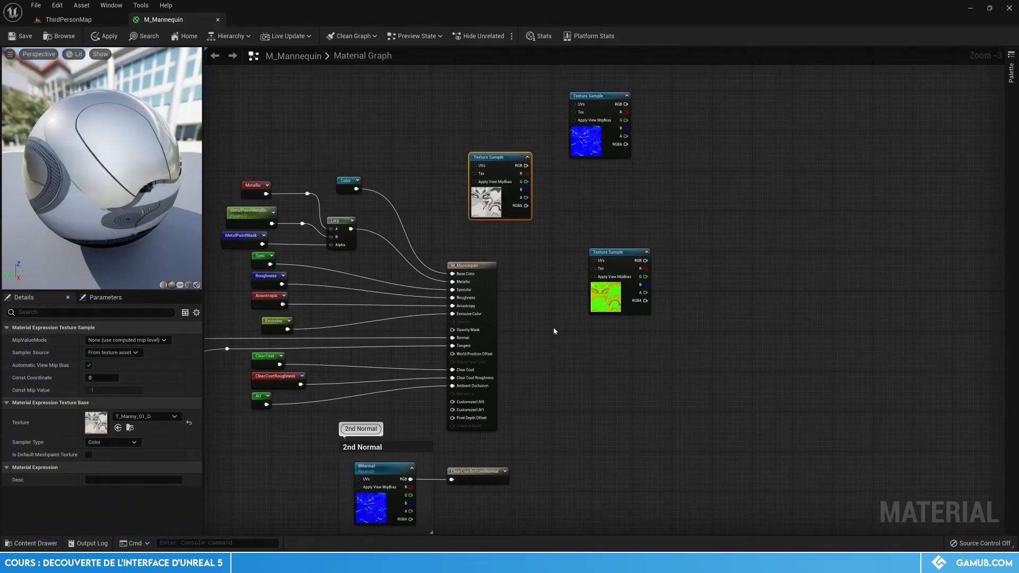
Delete the three loose Texture Sample nodes from the M_Mannequin graph and save the material
{"action": "left_click_drag", "start_coordinate": [687, 285], "coordinate": [529, 121]}
{"action": "key", "text": "Delete"}
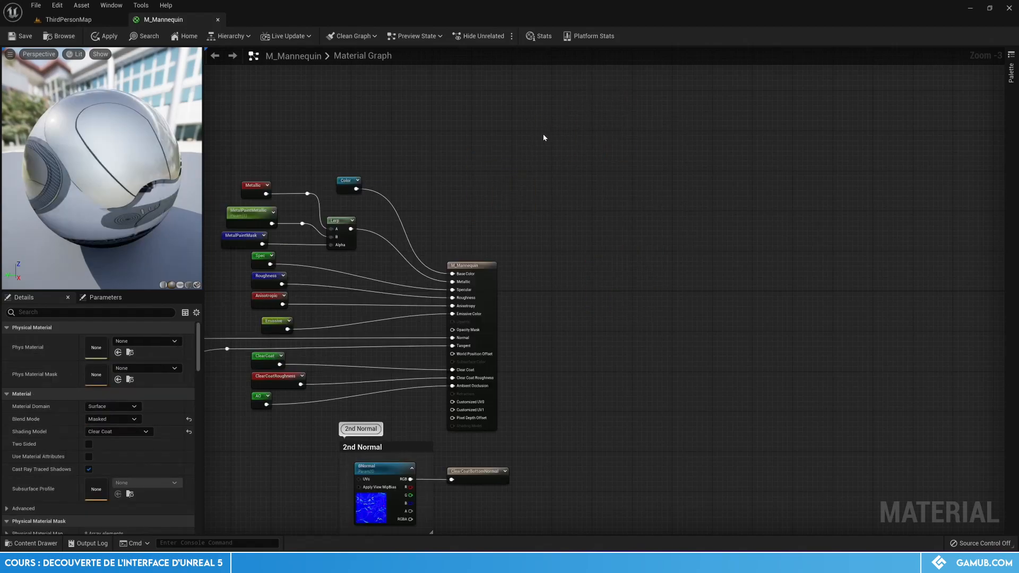
{"action": "key", "text": "ctrl+s"}
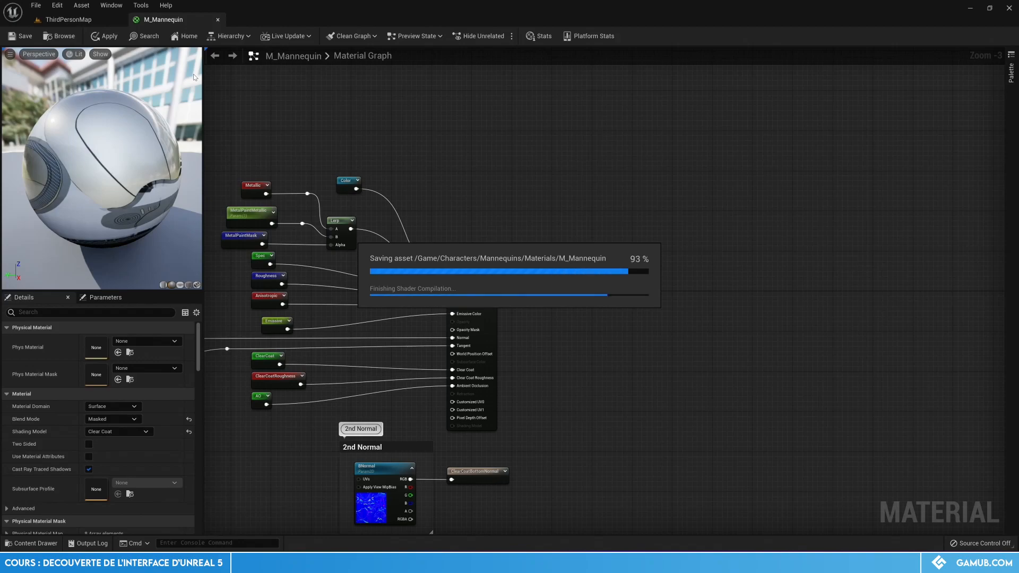
Return to the ThirdPersonMap level, bring up the Content Drawer and dock it permanently in the layout
{"action": "left_click", "coordinate": [69, 19]}
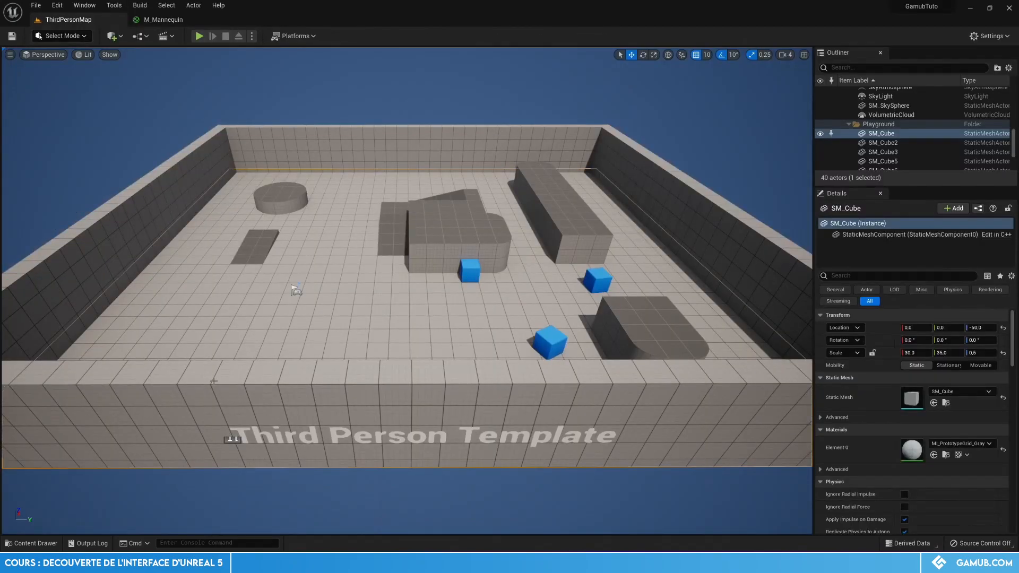
{"action": "left_click", "coordinate": [35, 543]}
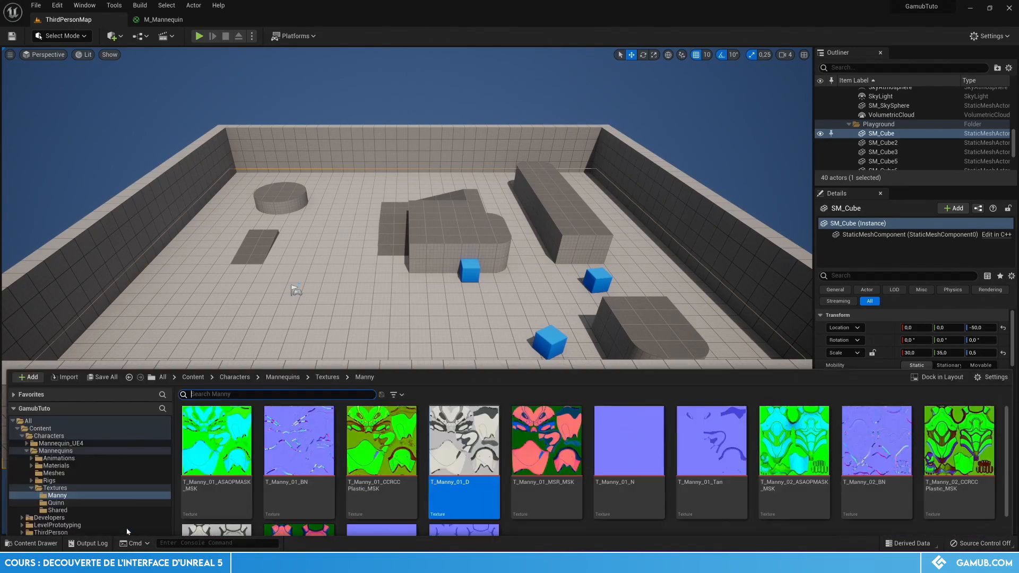
{"action": "left_click", "coordinate": [36, 544]}
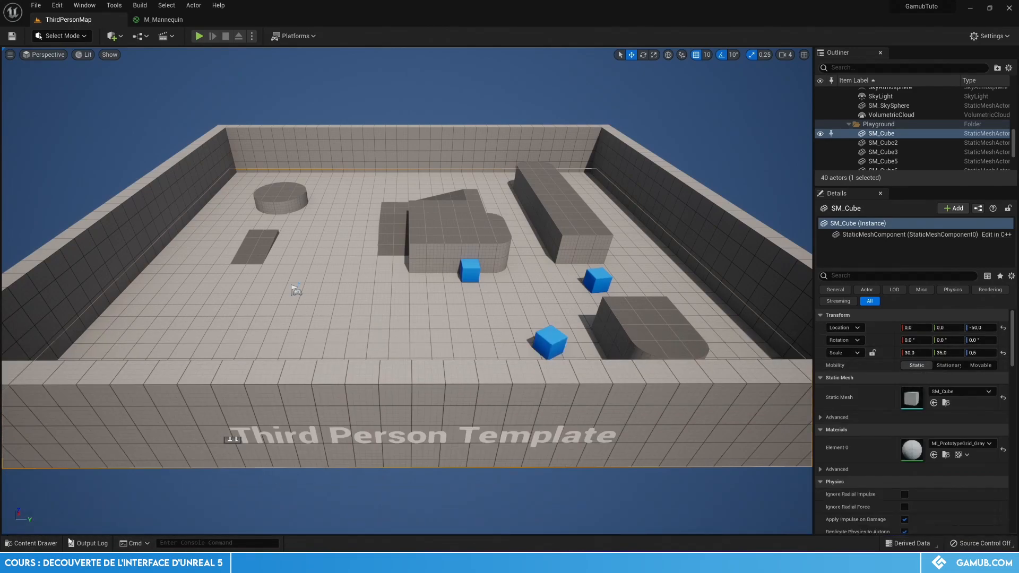
{"action": "left_click", "coordinate": [35, 543]}
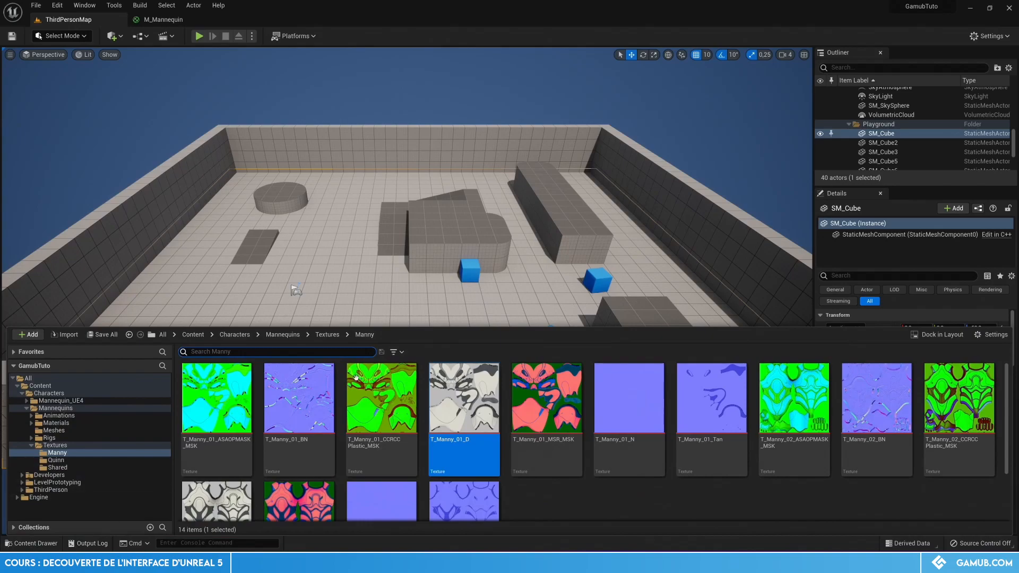
{"action": "left_click", "coordinate": [936, 335]}
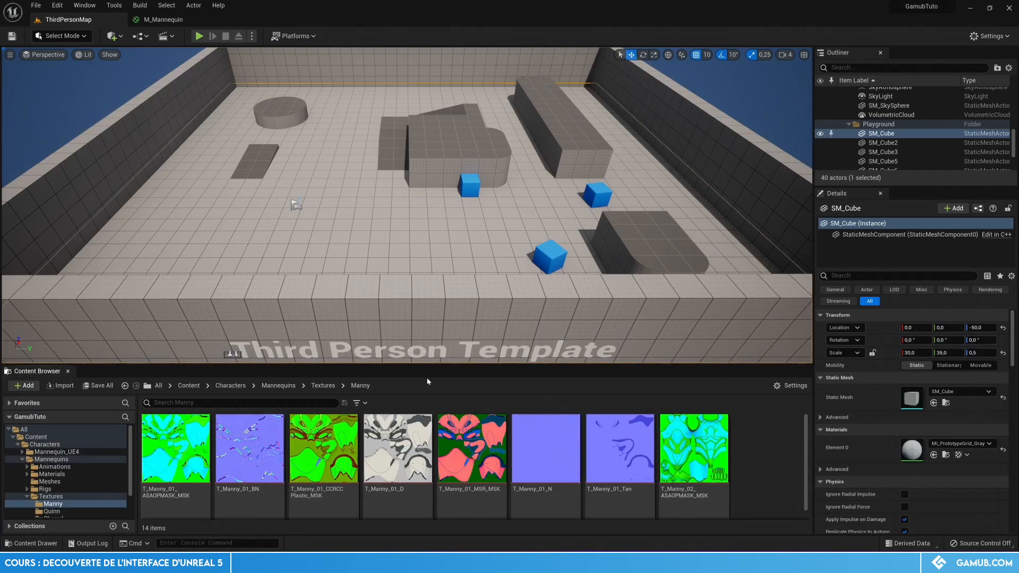
Load an editor layout without the docked Content Browser, return to the ThirdPersonMap level and dismiss the new plugins notification
{"action": "left_click", "coordinate": [84, 5]}
{"action": "mouse_move", "coordinate": [159, 246]}
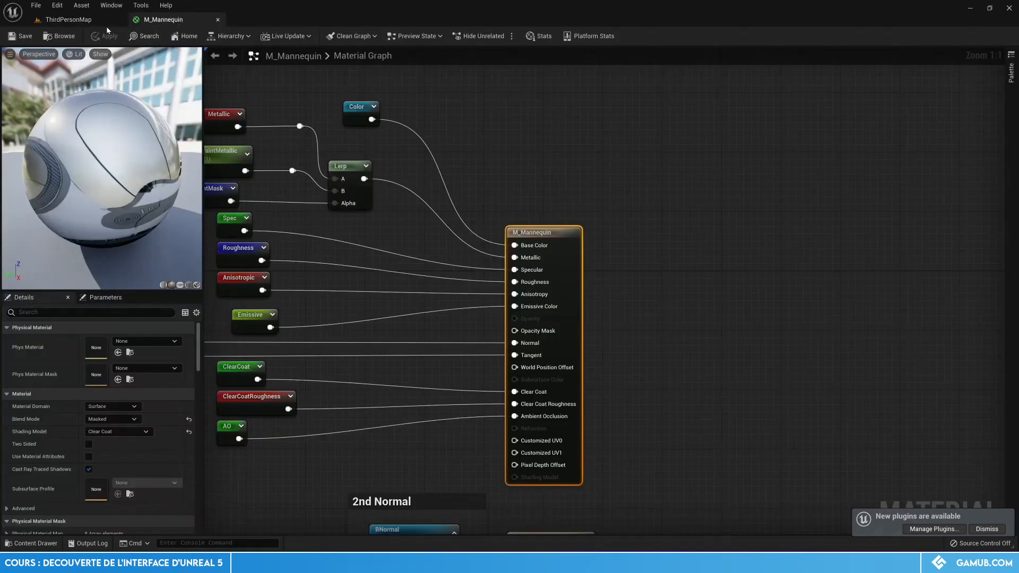
{"action": "left_click", "coordinate": [80, 20]}
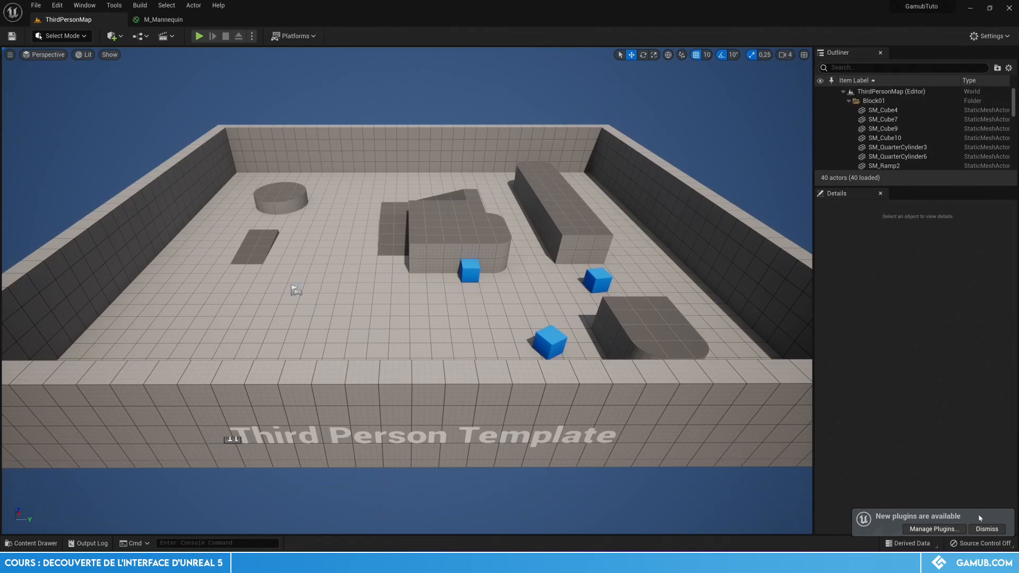
{"action": "left_click", "coordinate": [983, 529]}
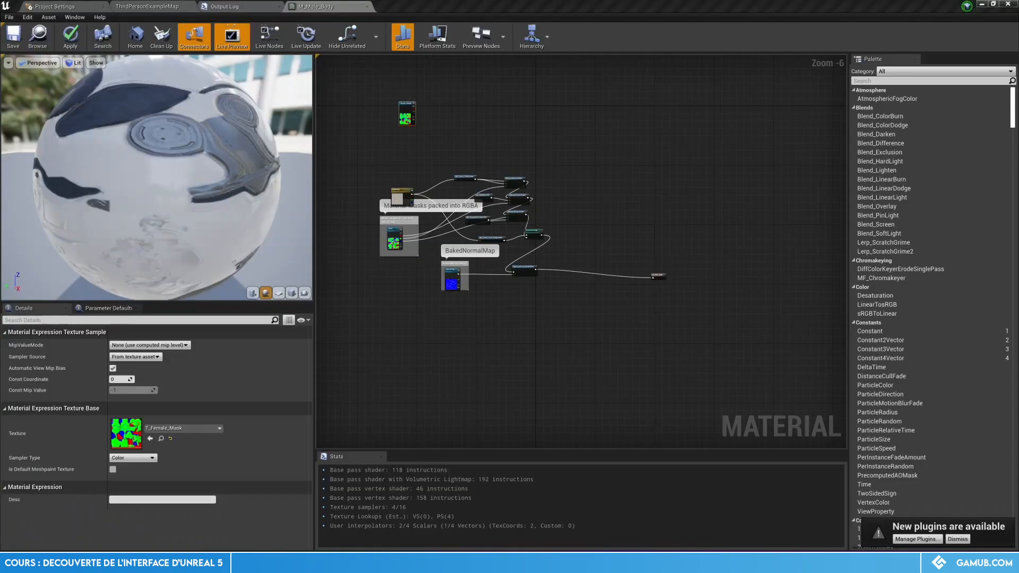
Show the ThirdPersonExampleMap level in Unreal Engine 4, and dock the Outliner and Details panels to the sidebar in Unreal Engine 5
{"action": "left_click", "coordinate": [142, 6]}
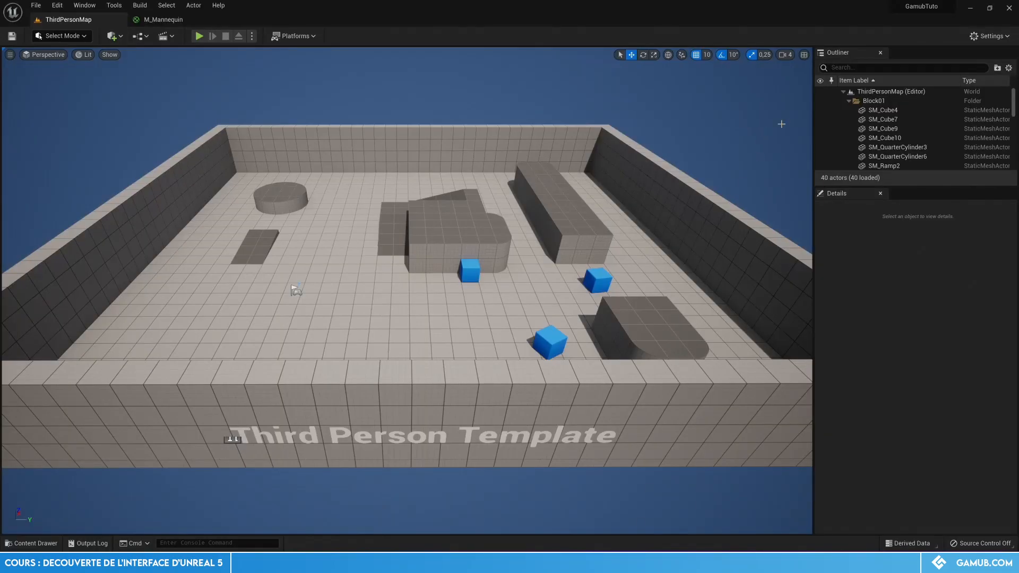
{"action": "right_click", "coordinate": [841, 54]}
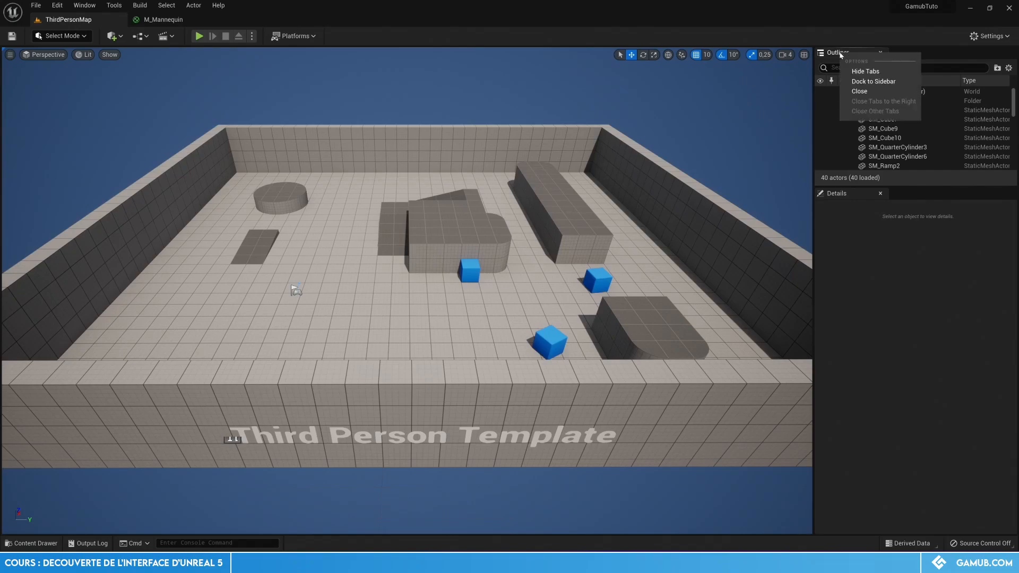
{"action": "left_click", "coordinate": [874, 81]}
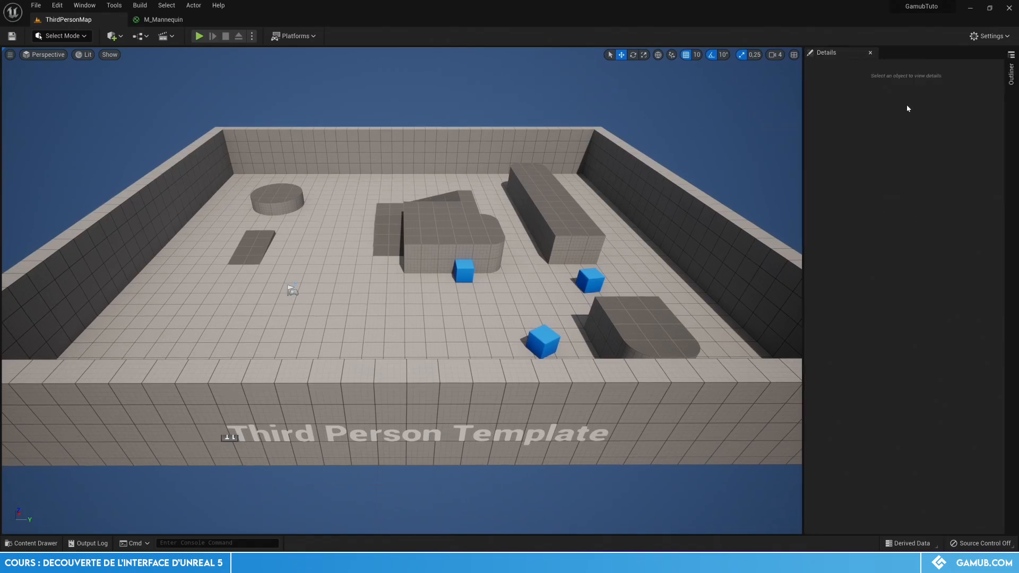
{"action": "right_click", "coordinate": [833, 56]}
{"action": "left_click", "coordinate": [872, 84]}
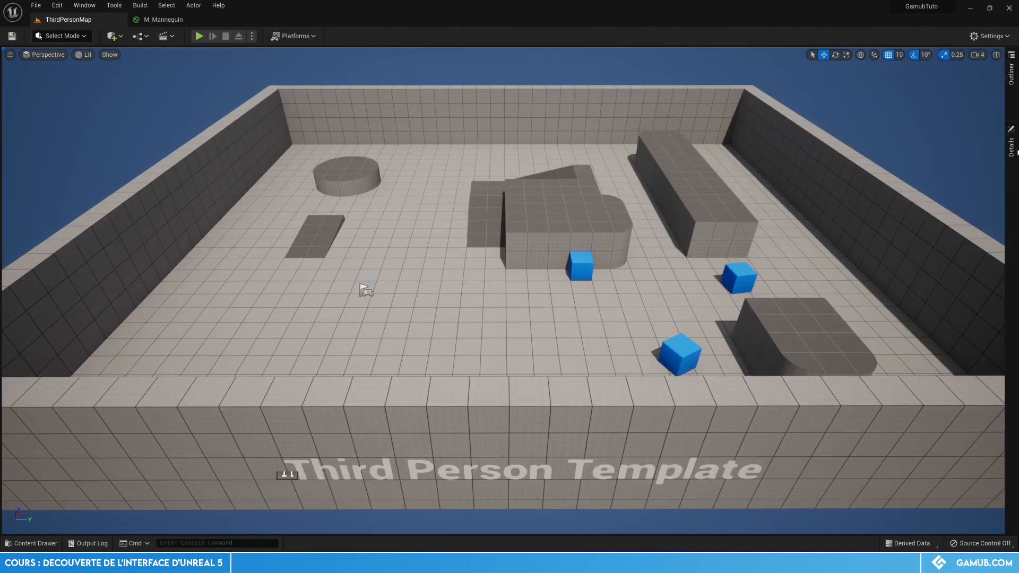
Expand the Outliner and Details panels from the sidebar, and inspect the details of the long block and the blue cubes
{"action": "left_click", "coordinate": [1011, 78]}
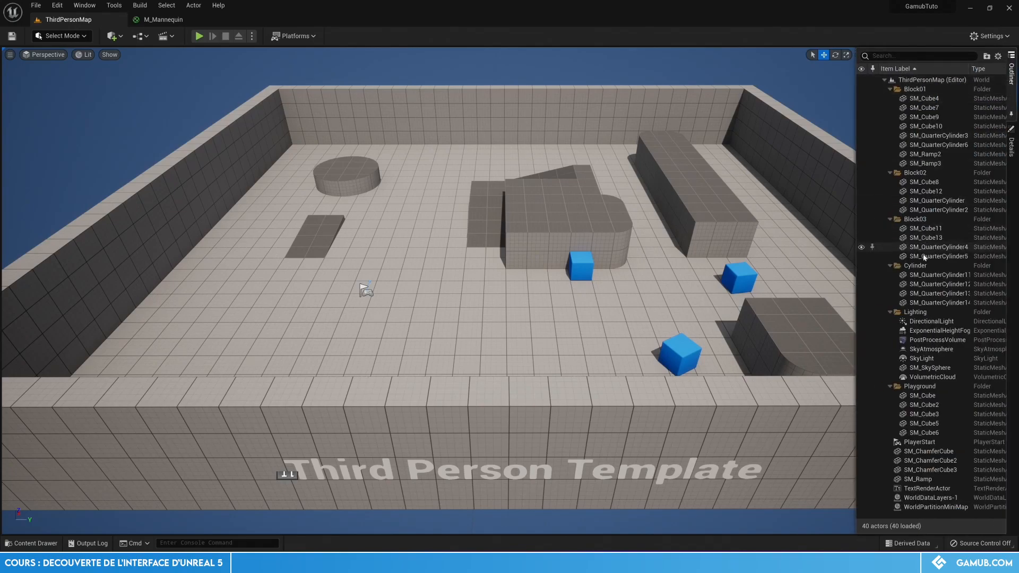
{"action": "left_click", "coordinate": [1013, 143]}
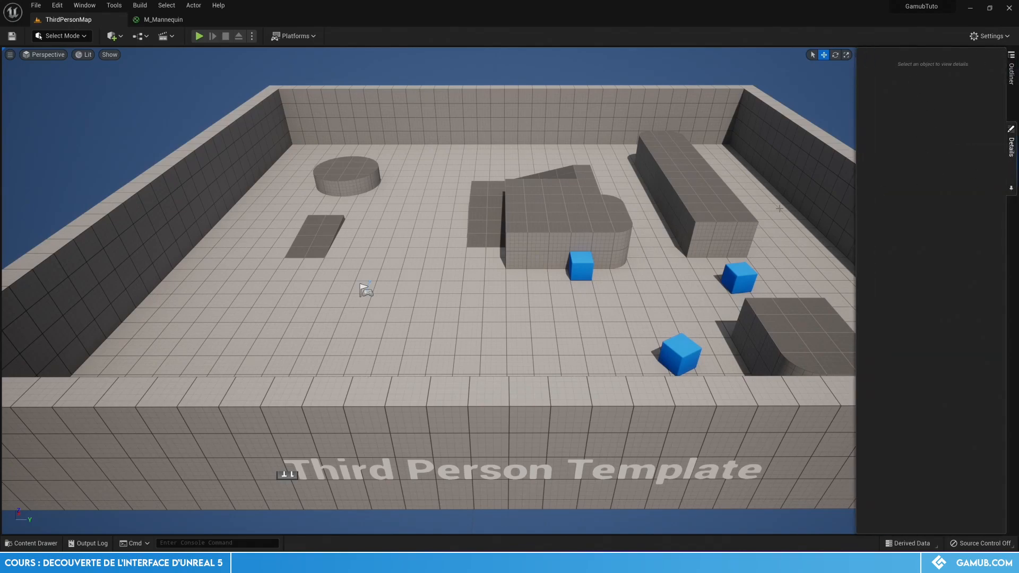
{"action": "left_click", "coordinate": [719, 205]}
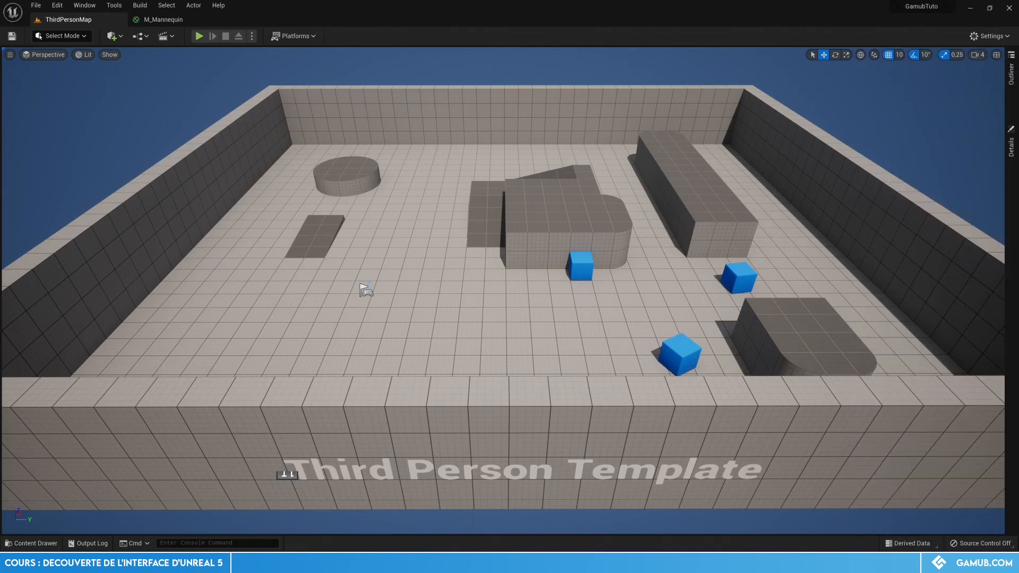
{"action": "left_click", "coordinate": [1008, 153]}
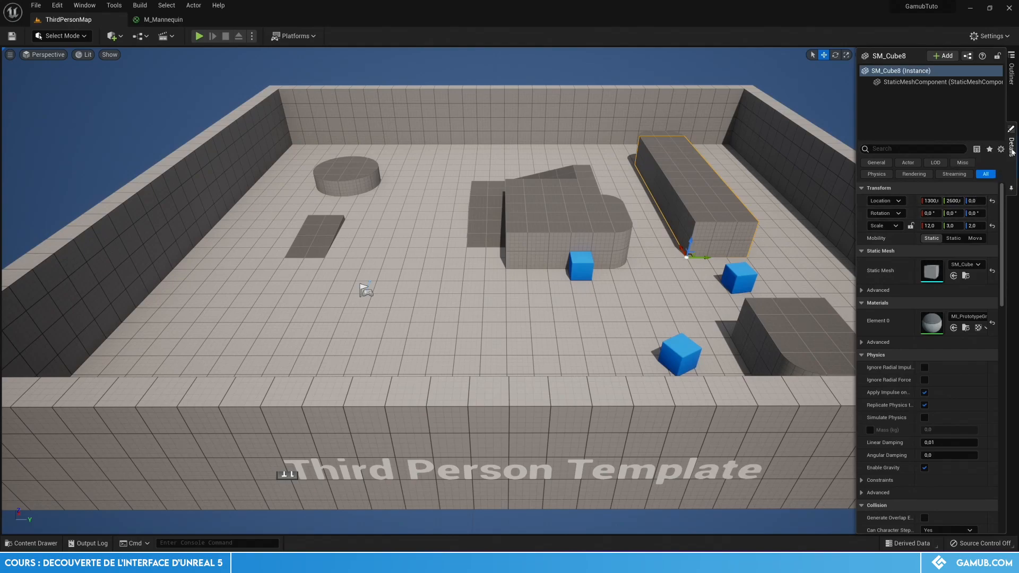
{"action": "left_click", "coordinate": [583, 263]}
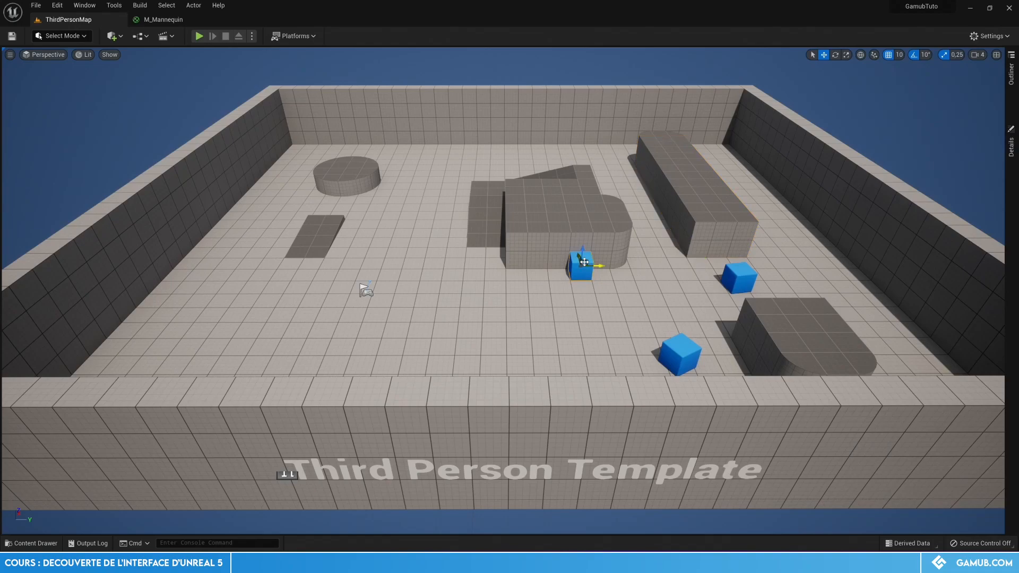
{"action": "left_click", "coordinate": [1012, 147]}
{"action": "left_click", "coordinate": [740, 277]}
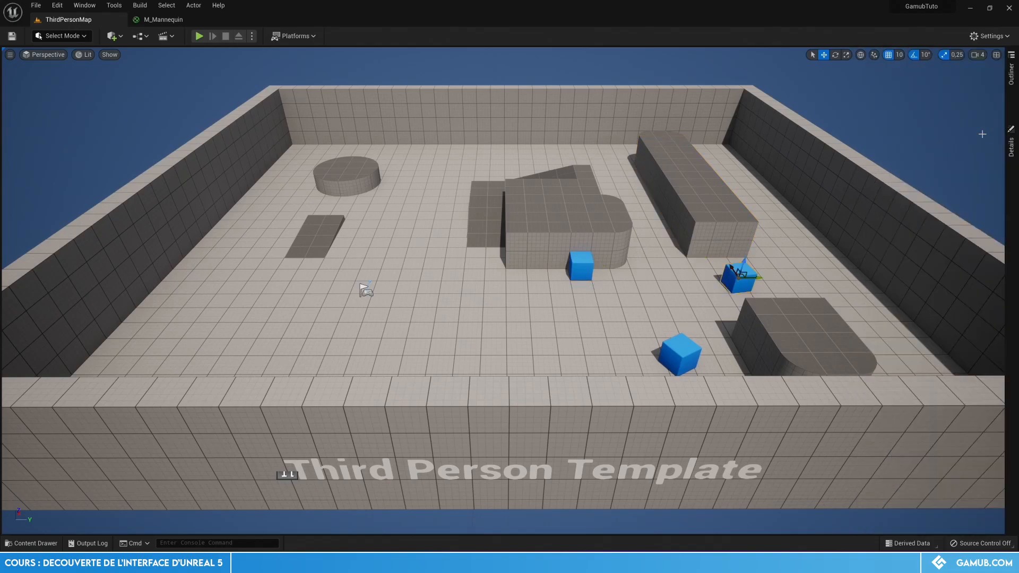
Undock the Details and Outliner panels from the sidebar
{"action": "right_click", "coordinate": [1014, 159]}
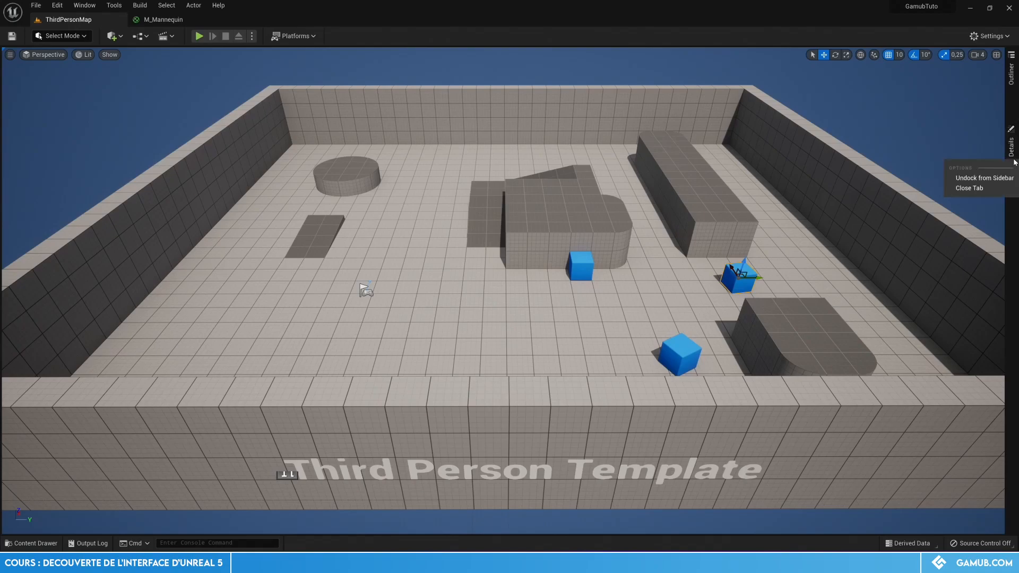
{"action": "left_click", "coordinate": [1006, 178]}
{"action": "right_click", "coordinate": [1012, 89]}
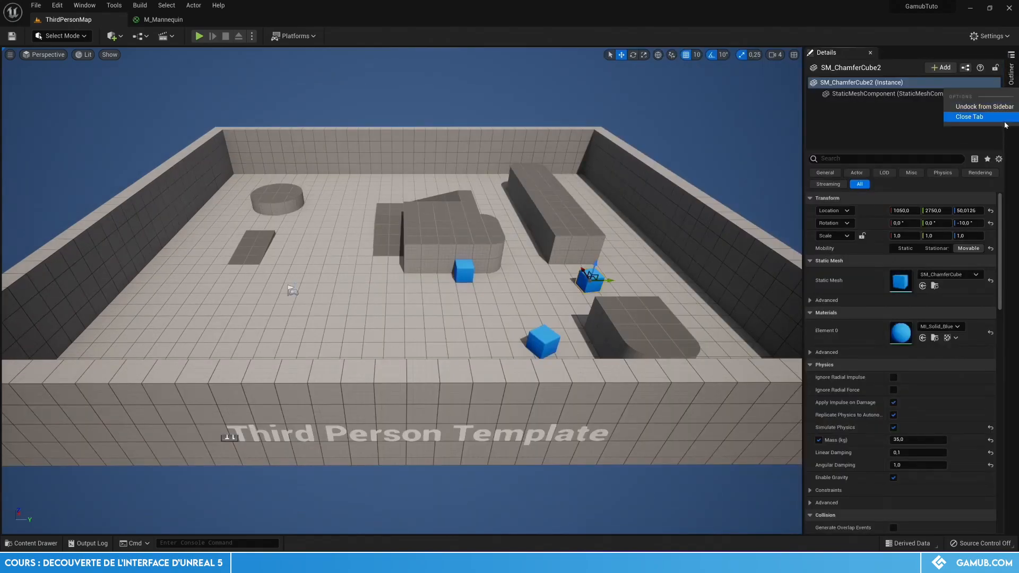
{"action": "left_click", "coordinate": [985, 106]}
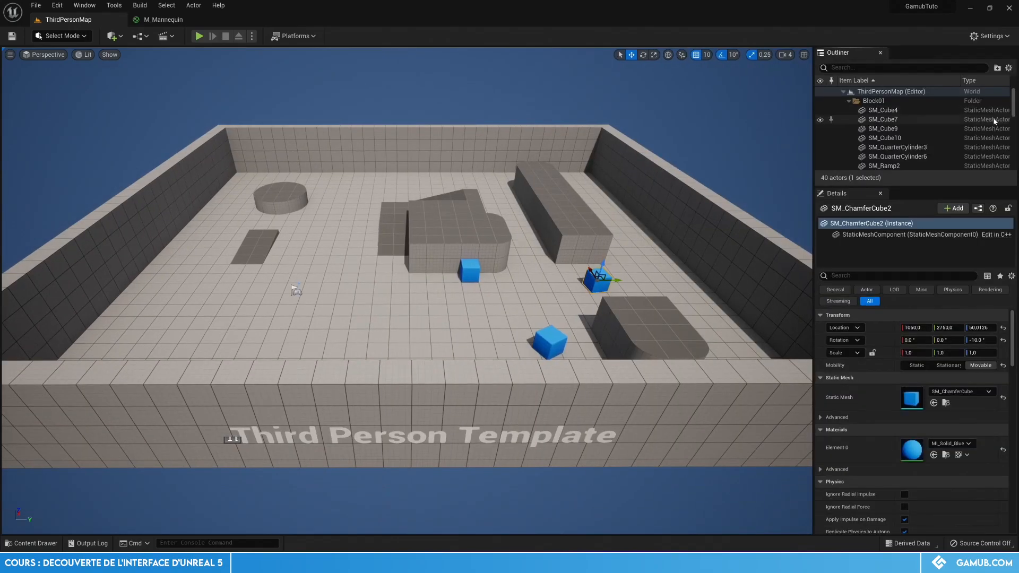
Switch the level viewport to full-window display and back in Unreal Engine 4, and do the same in Unreal Engine 5
{"action": "left_click", "coordinate": [494, 289]}
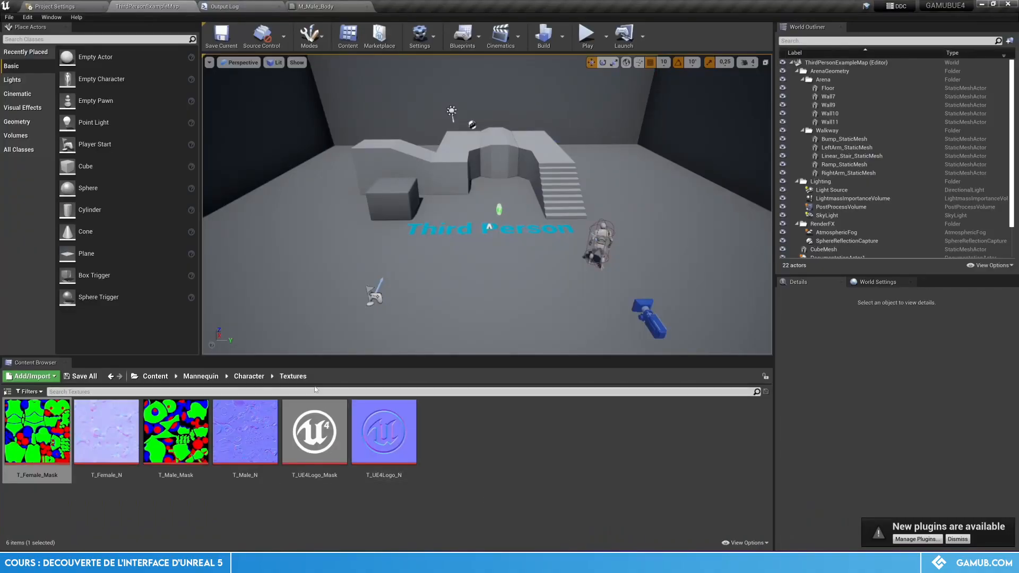
{"action": "left_click", "coordinate": [338, 348]}
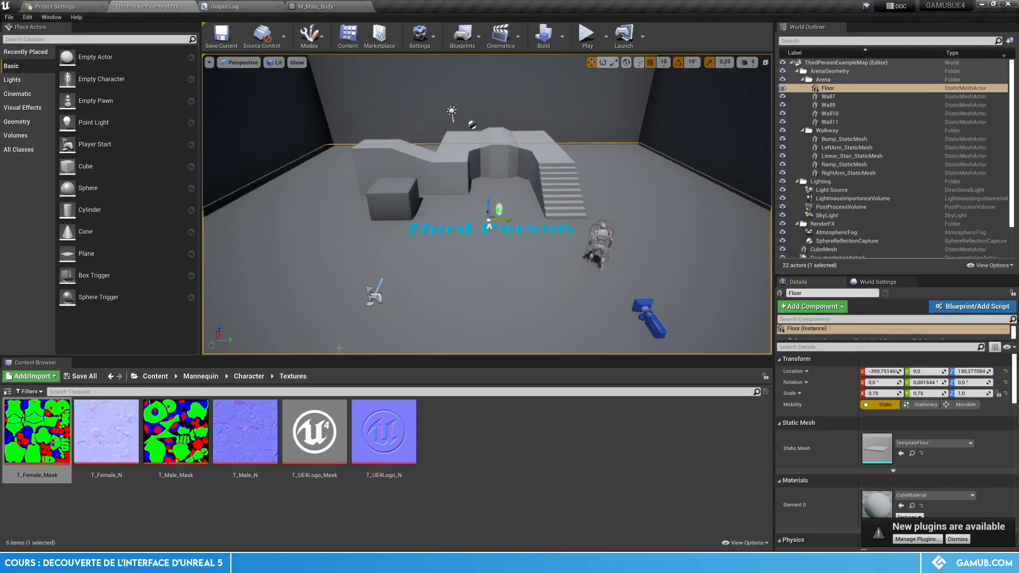
{"action": "key", "text": "F11"}
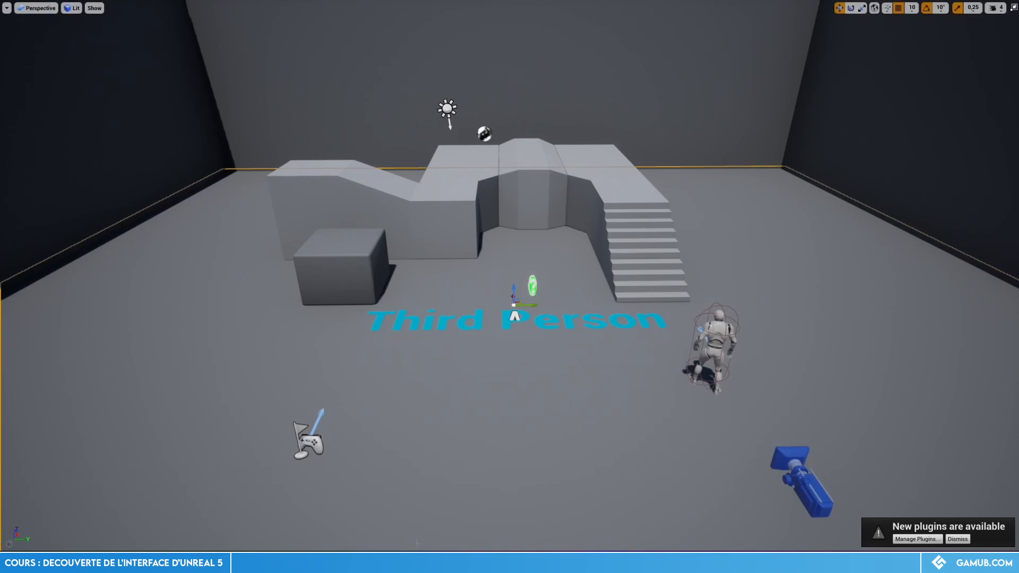
{"action": "key", "text": "F11"}
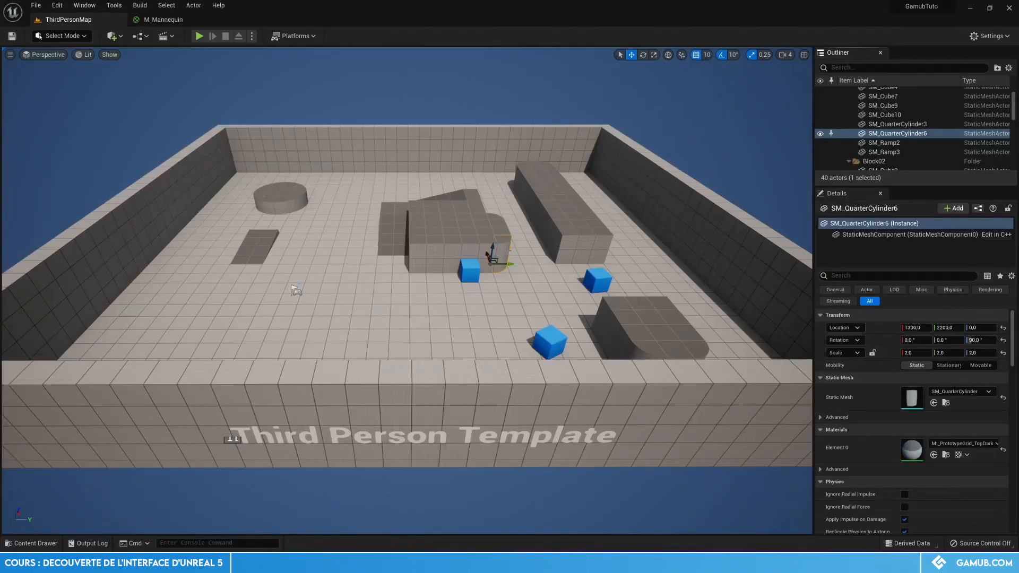
{"action": "key", "text": "F11"}
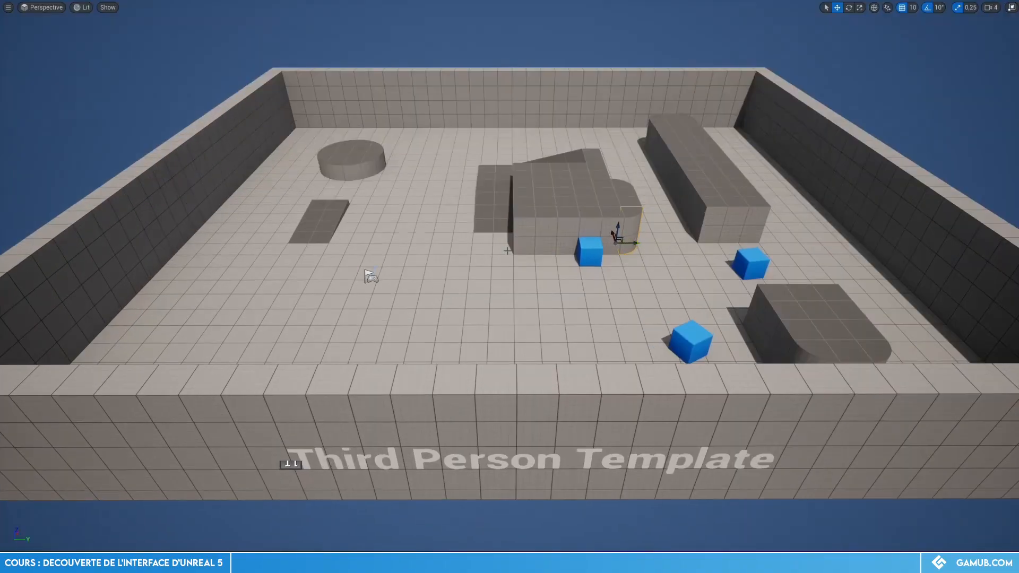
{"action": "key", "text": "F11"}
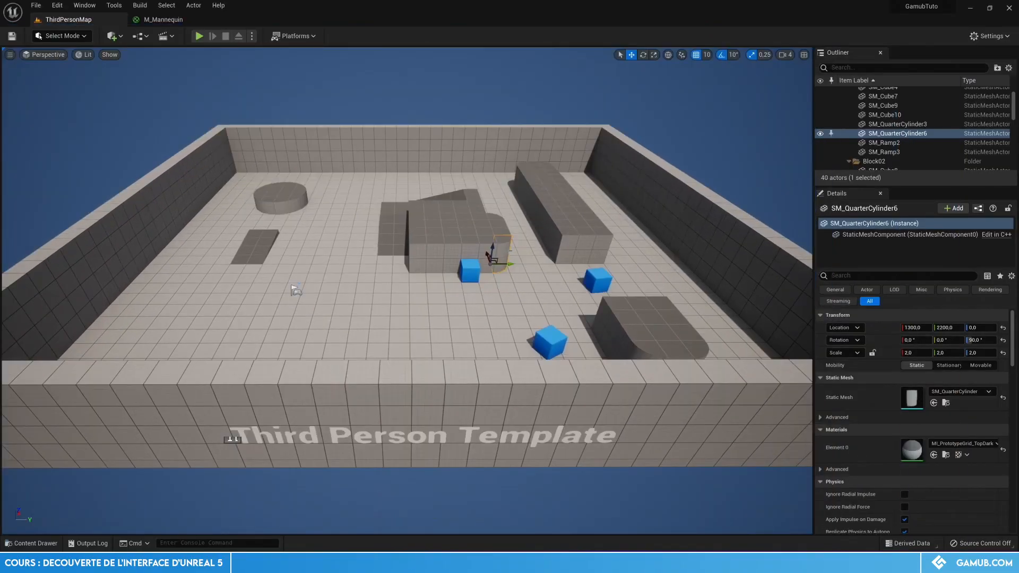
Collapse the Outliner and Details panels into the Unreal Engine 5 sidebar and restore them to the layout
{"action": "key", "text": "F10"}
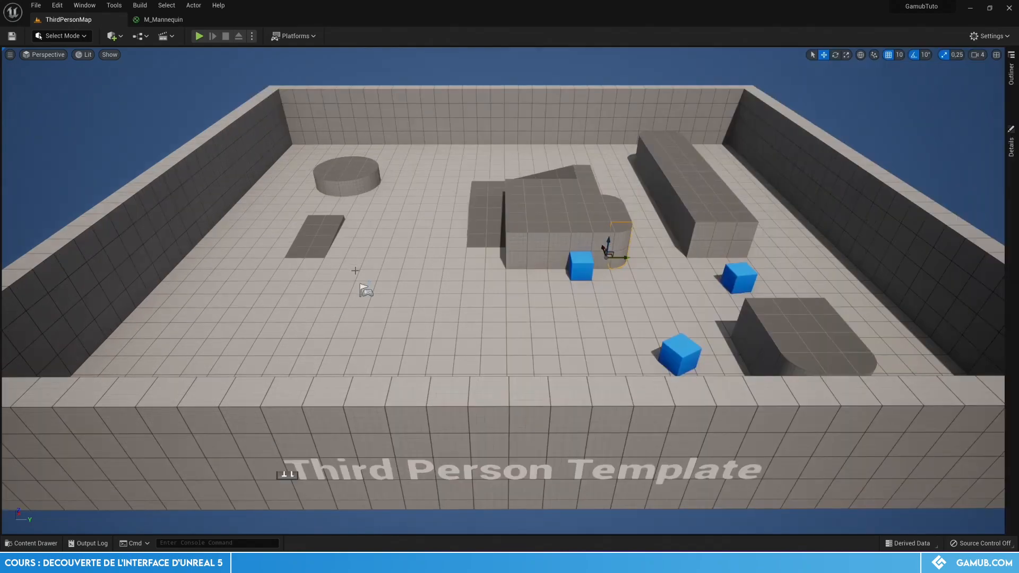
{"action": "key", "text": "F10"}
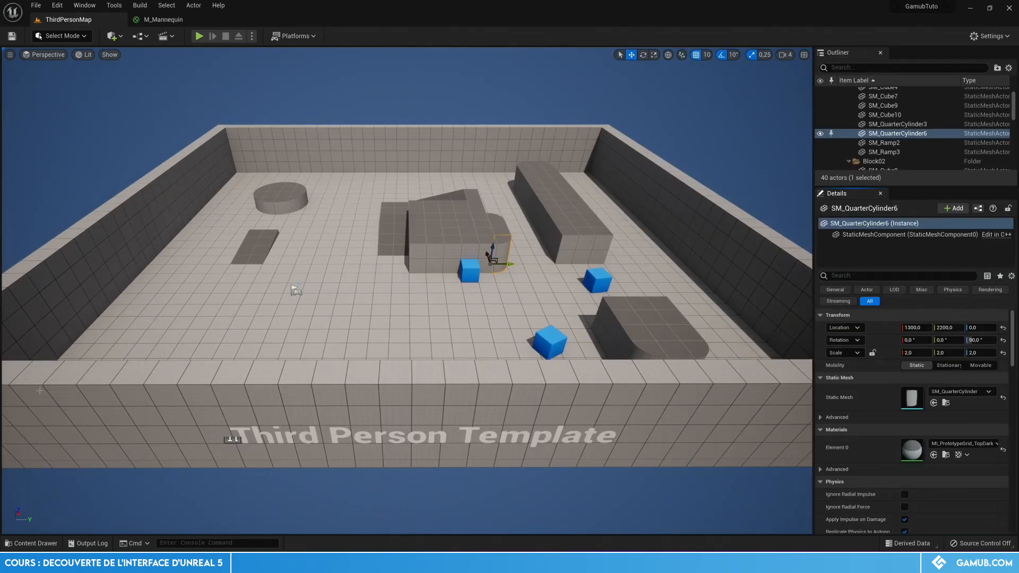
{"action": "key", "text": "F10"}
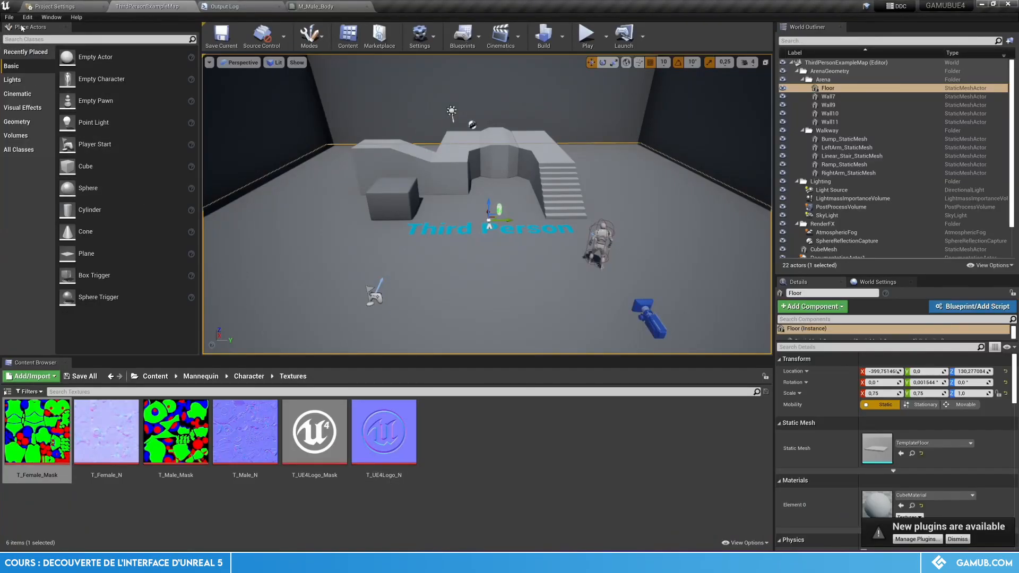
Switch to Unreal Engine 4 and place a Point Light from the Lights category near the middle of the level
{"action": "left_click", "coordinate": [13, 80]}
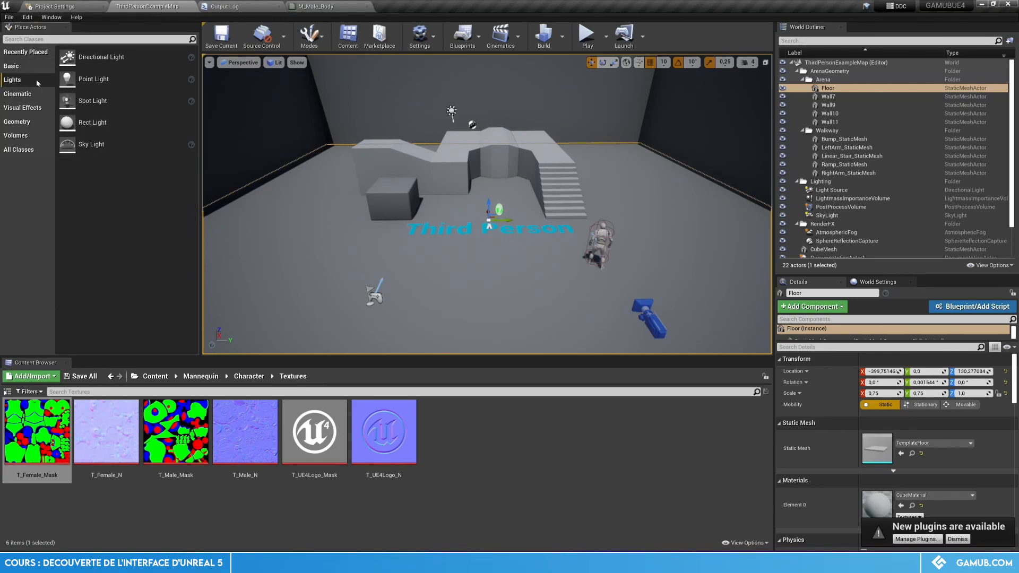
{"action": "left_click_drag", "start_coordinate": [101, 79], "coordinate": [495, 275]}
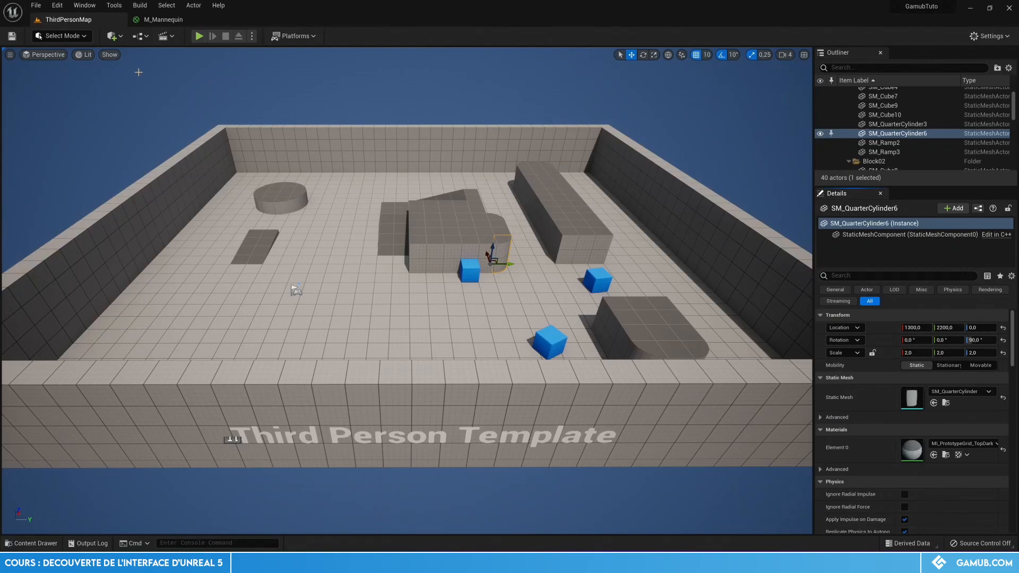
Open the Place Actors panel and dock it to the sidebar
{"action": "left_click", "coordinate": [85, 6]}
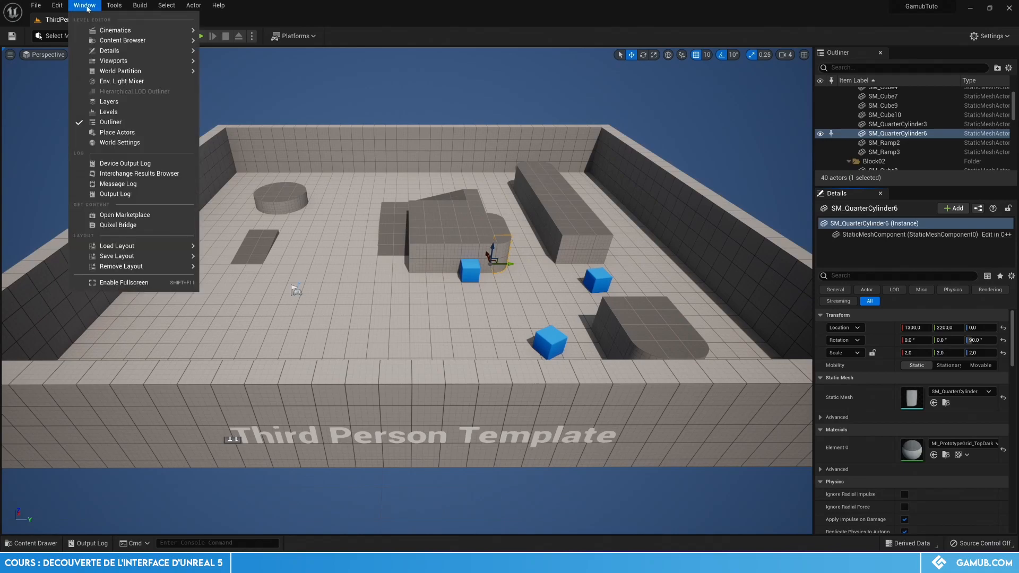
{"action": "left_click", "coordinate": [131, 133]}
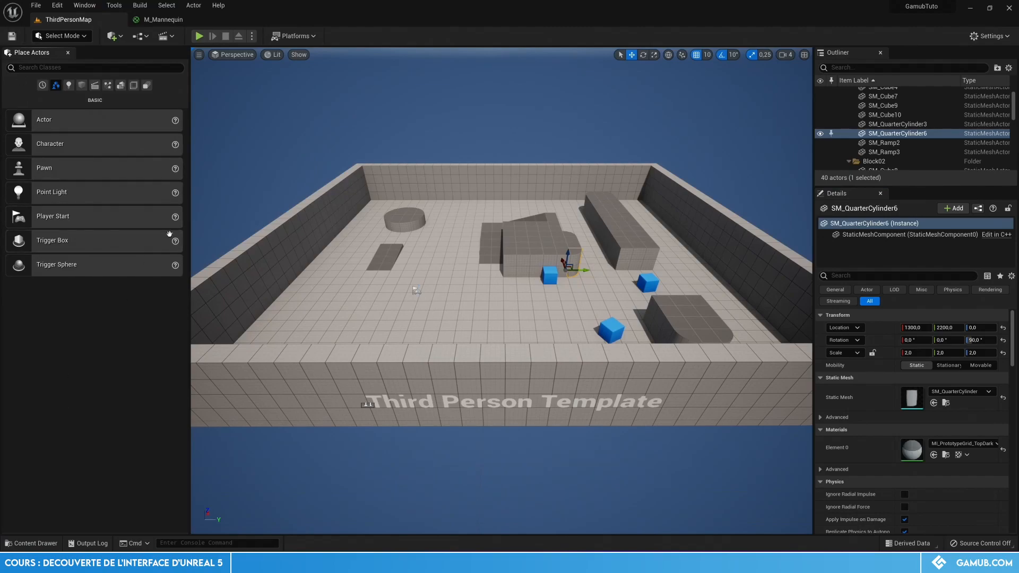
{"action": "right_click", "coordinate": [26, 55]}
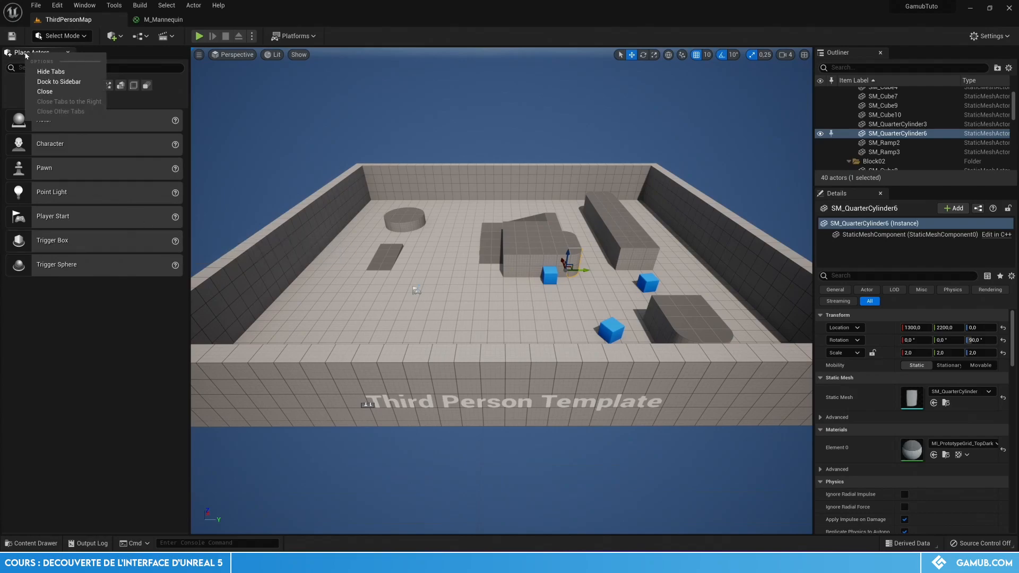
{"action": "left_click", "coordinate": [58, 82]}
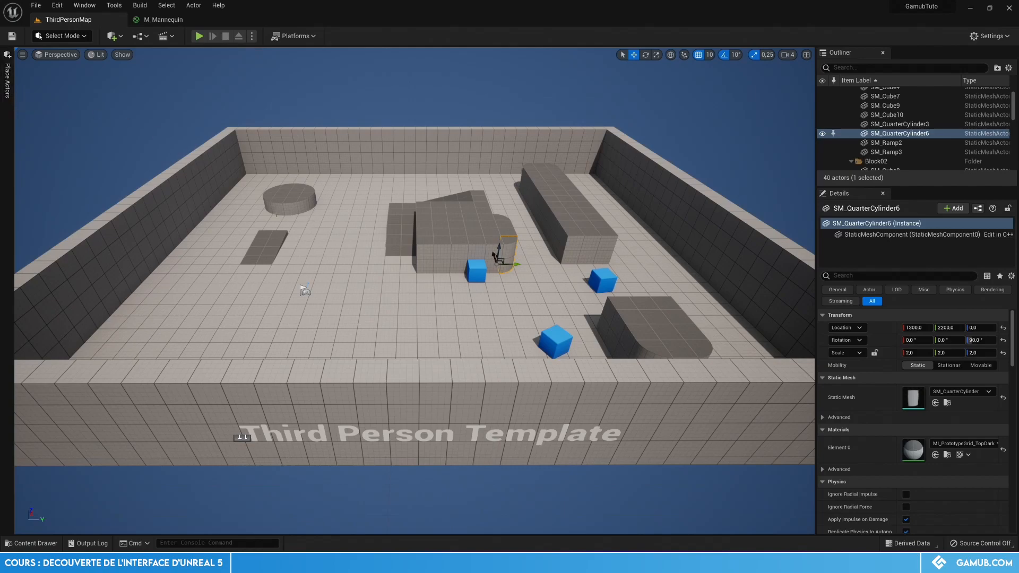
Place a Point Light and a Spot Light from the Lights category on the level floor near the player start
{"action": "right_click_drag", "start_coordinate": [364, 245], "coordinate": [313, 239]}
{"action": "key", "text": "w"}
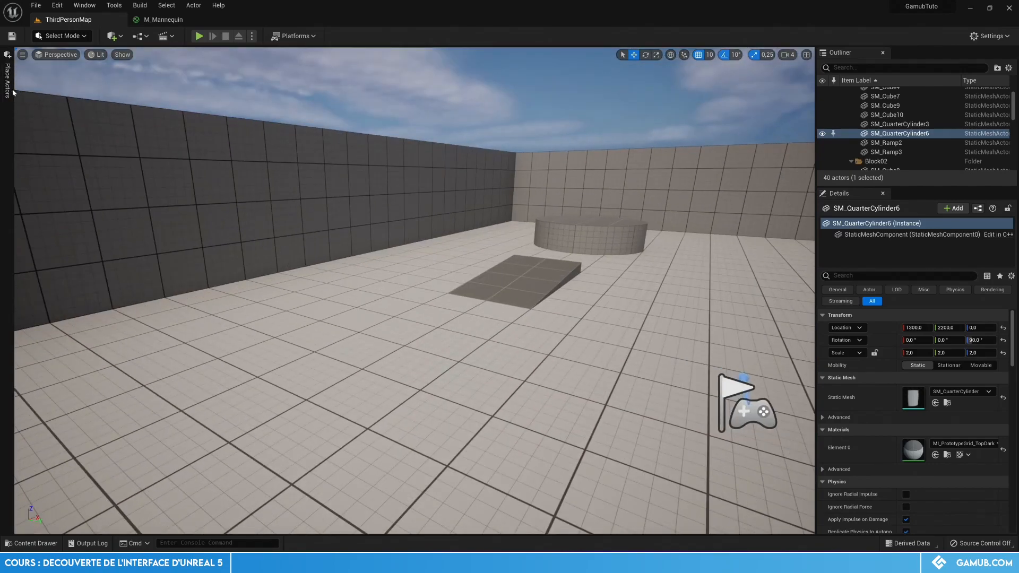
{"action": "left_click", "coordinate": [8, 84]}
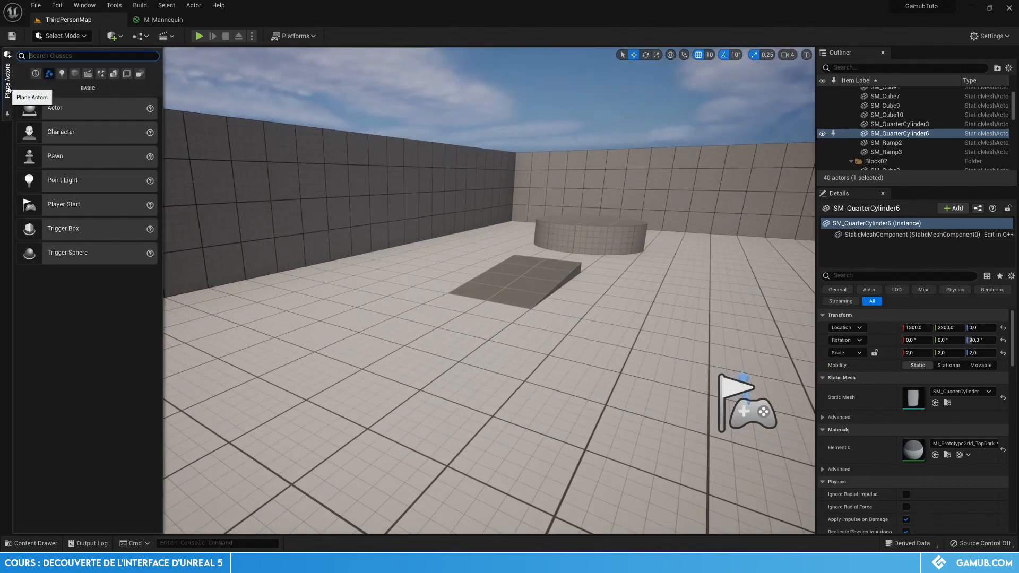
{"action": "left_click", "coordinate": [62, 73]}
{"action": "left_click_drag", "start_coordinate": [76, 136], "coordinate": [359, 284]}
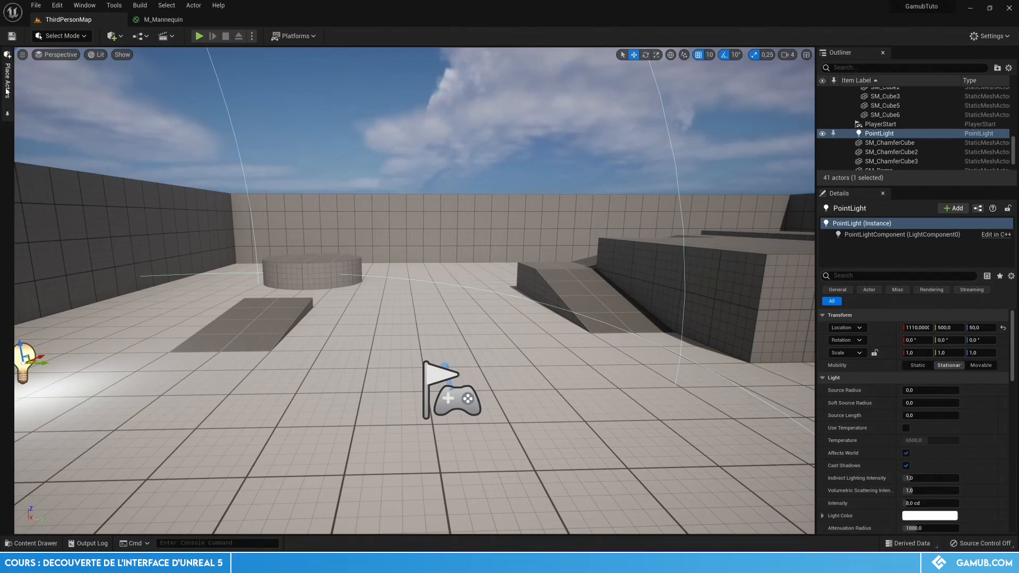
{"action": "left_click", "coordinate": [7, 93]}
{"action": "left_click_drag", "start_coordinate": [79, 155], "coordinate": [376, 346]}
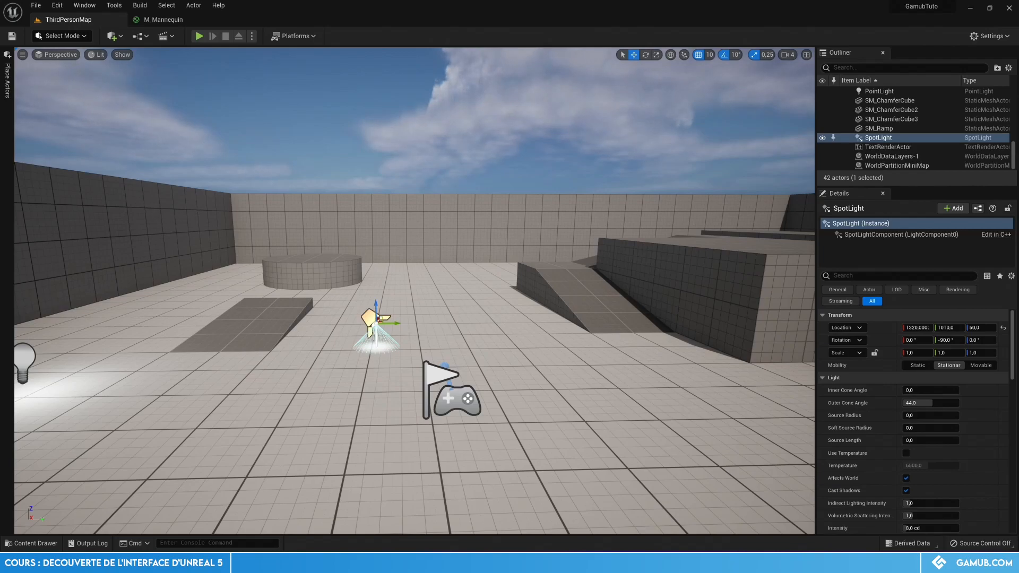
Dismiss the new plugins notification and load the UE4 Classic Layout
{"action": "left_click", "coordinate": [85, 5]}
{"action": "mouse_move", "coordinate": [172, 246]}
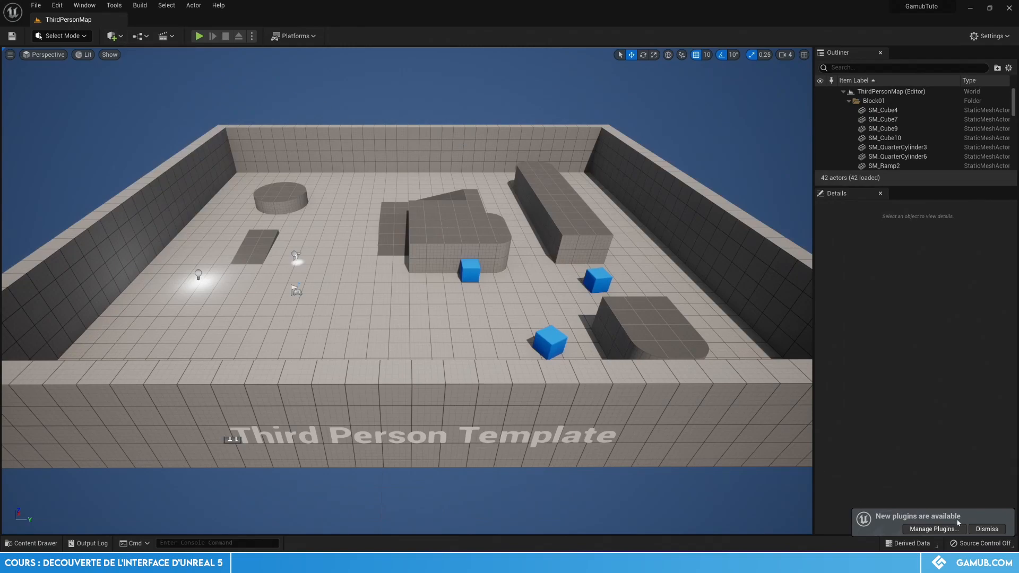
{"action": "left_click", "coordinate": [979, 529]}
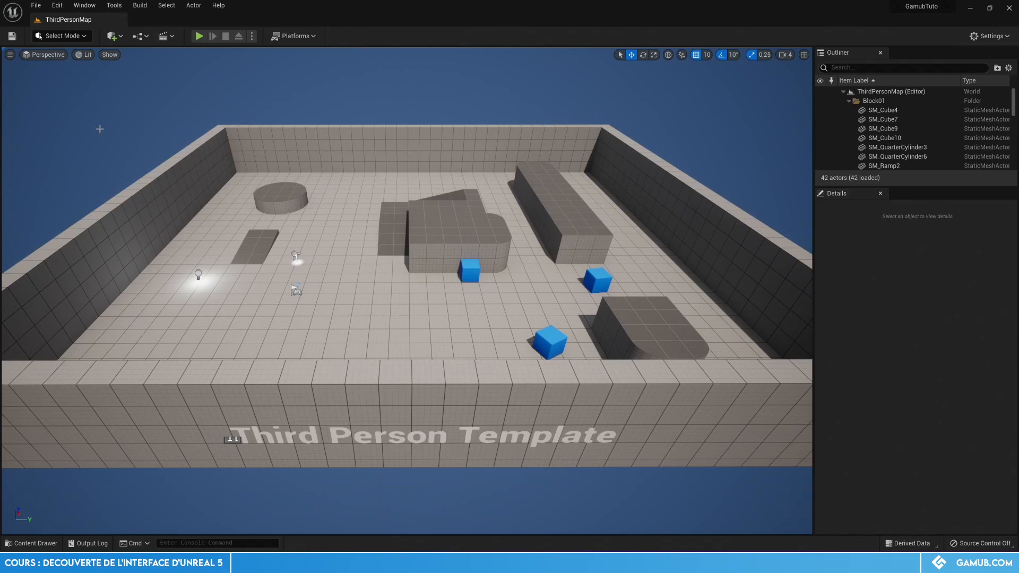
{"action": "left_click", "coordinate": [84, 6]}
{"action": "mouse_move", "coordinate": [169, 247]}
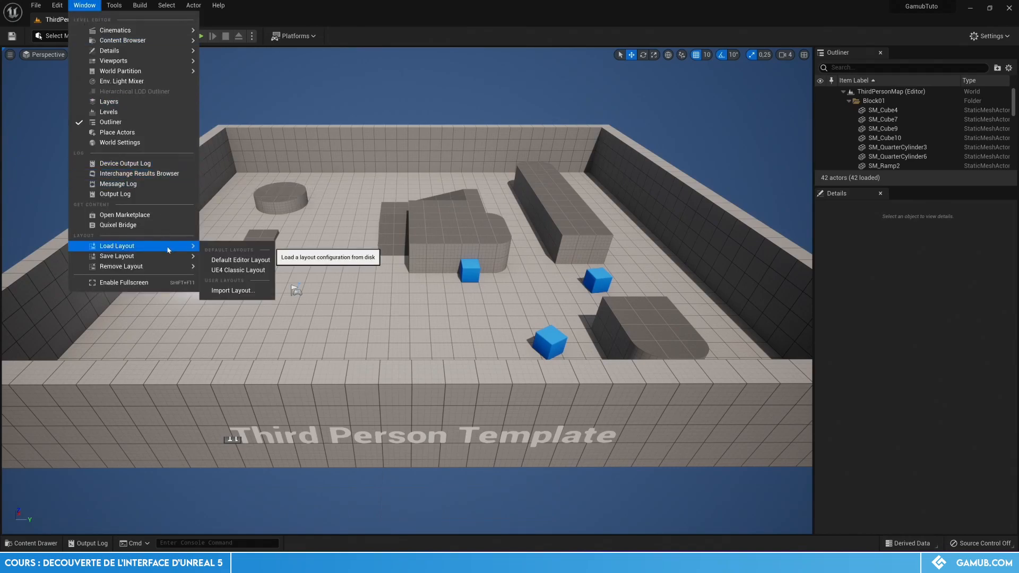
{"action": "left_click", "coordinate": [261, 272]}
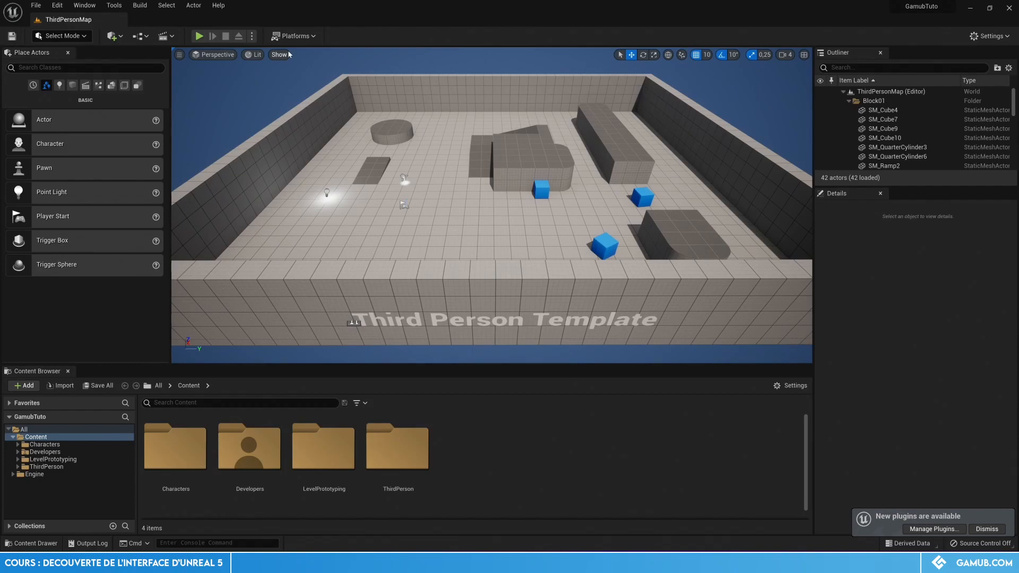
Restore the Default Editor Layout
{"action": "left_click", "coordinate": [85, 5]}
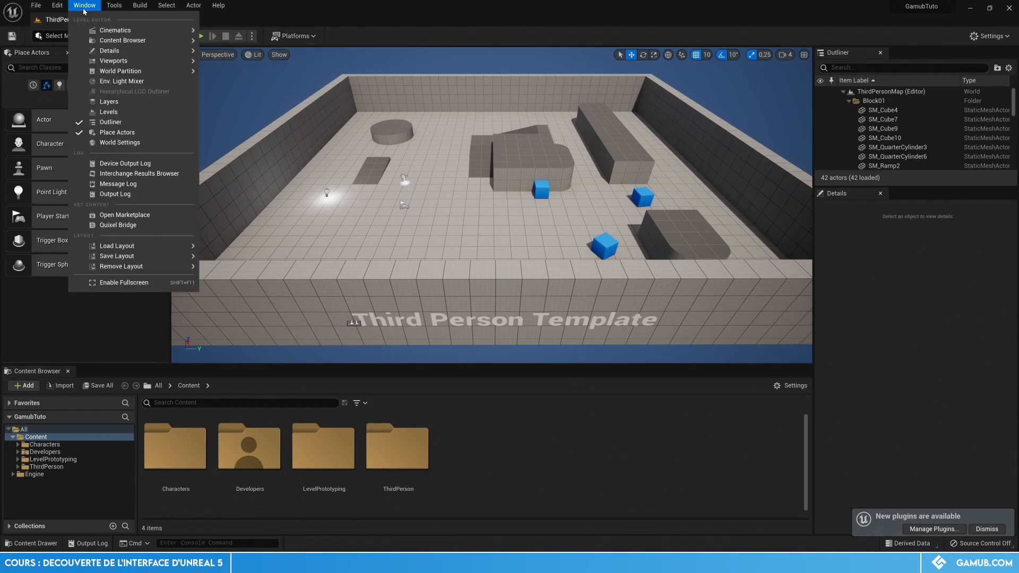
{"action": "mouse_move", "coordinate": [161, 249]}
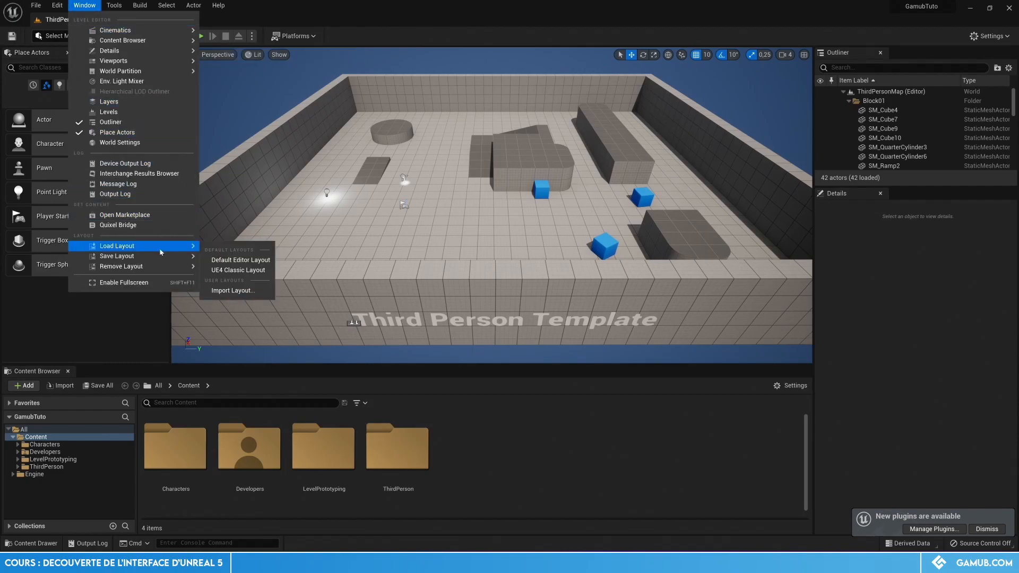
{"action": "left_click", "coordinate": [248, 261]}
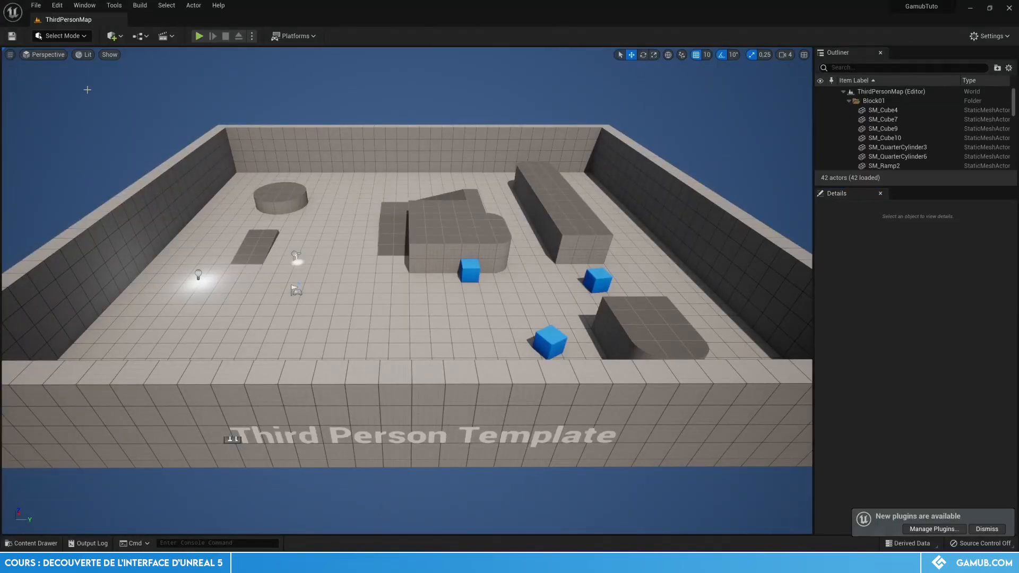
Reopen the Place Actors panel in the default layout and collapse it into the sidebar
{"action": "left_click", "coordinate": [85, 6]}
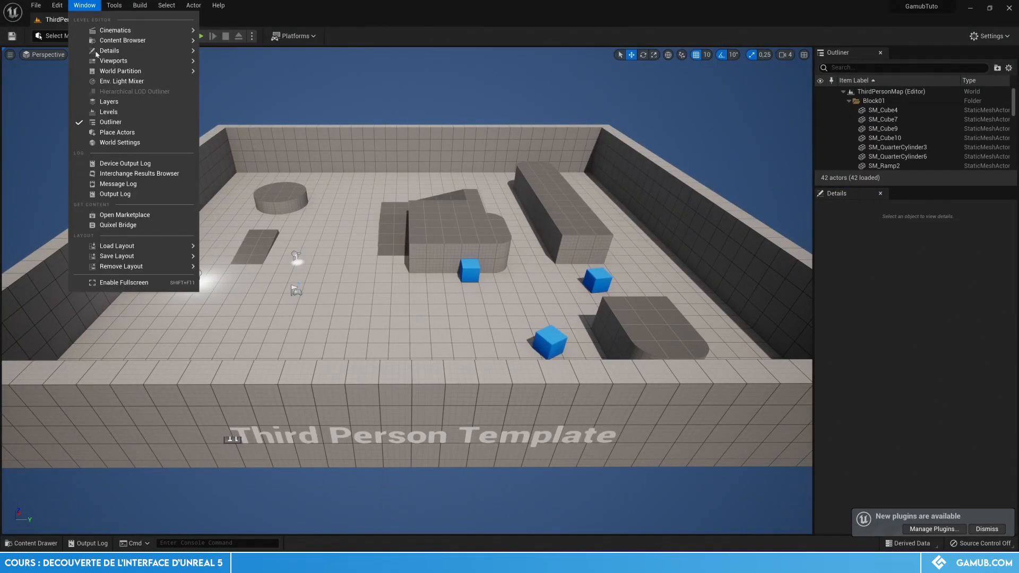
{"action": "left_click", "coordinate": [131, 138]}
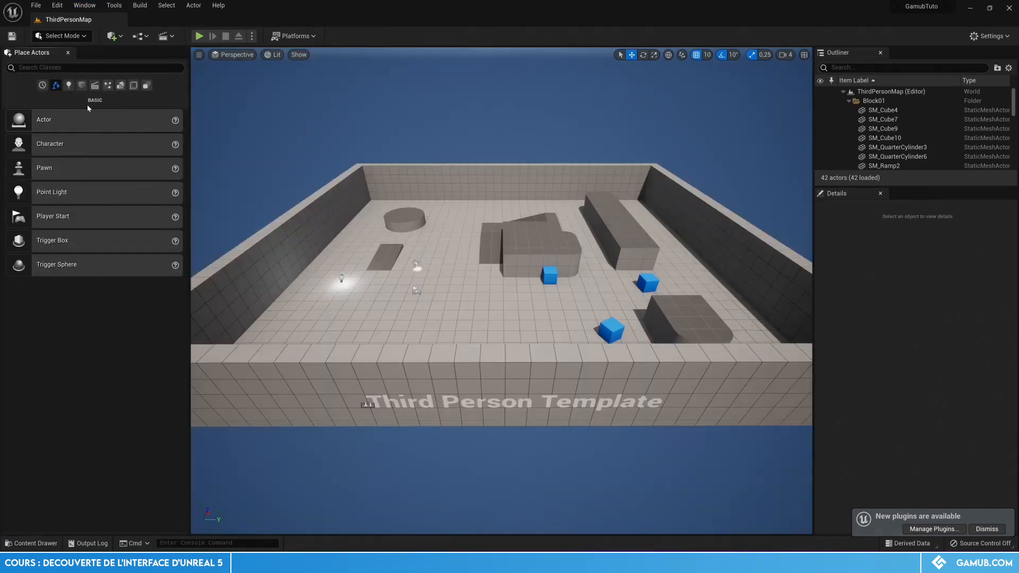
{"action": "right_click", "coordinate": [36, 54]}
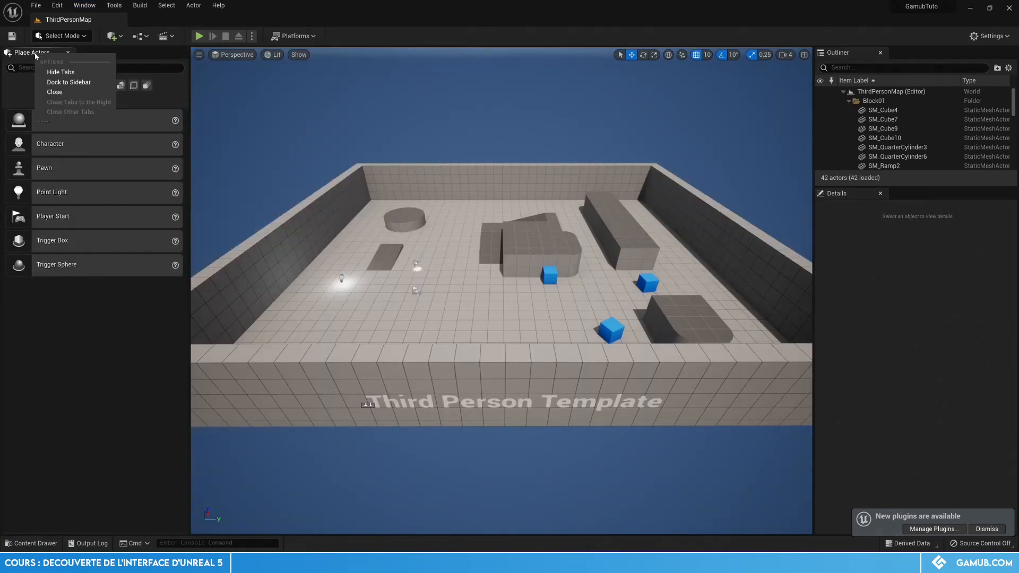
{"action": "left_click", "coordinate": [88, 83]}
Add the World Settings panel beside Details and bring Details back to the front
{"action": "left_click", "coordinate": [85, 6]}
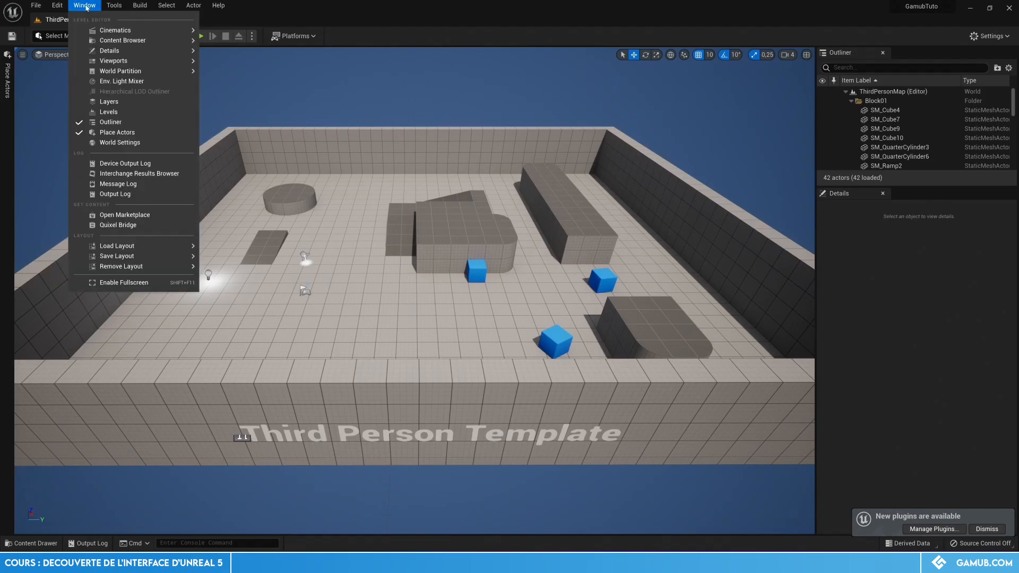
{"action": "left_click", "coordinate": [119, 143]}
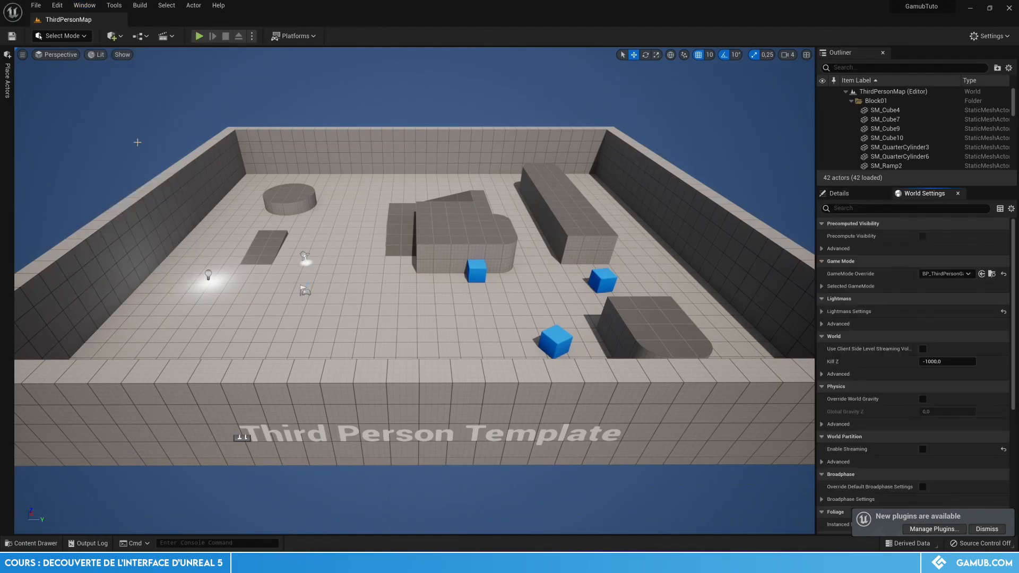
{"action": "left_click", "coordinate": [840, 193]}
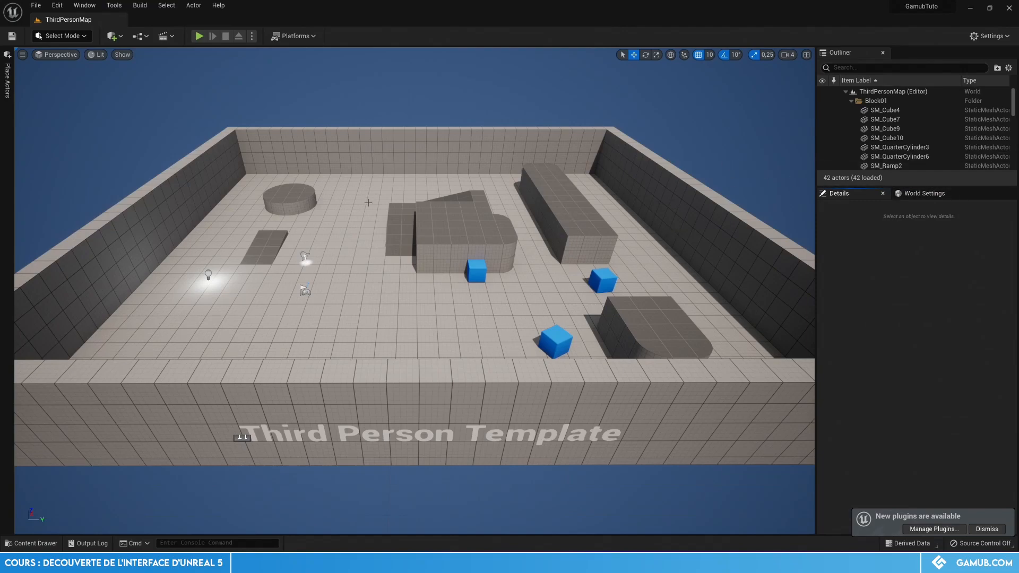
{"action": "left_click", "coordinate": [84, 6]}
{"action": "mouse_move", "coordinate": [161, 248]}
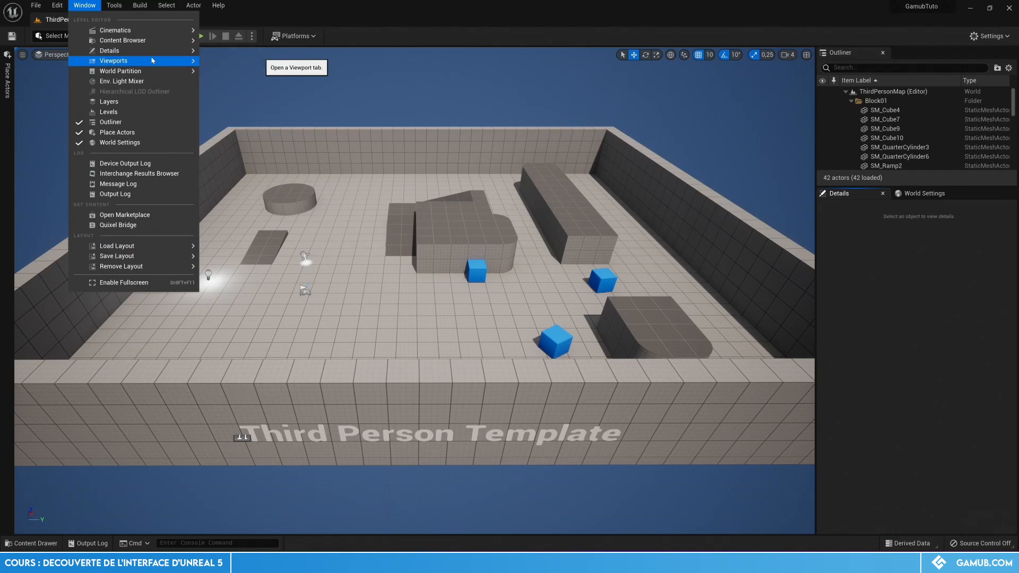
{"action": "left_click", "coordinate": [383, 3]}
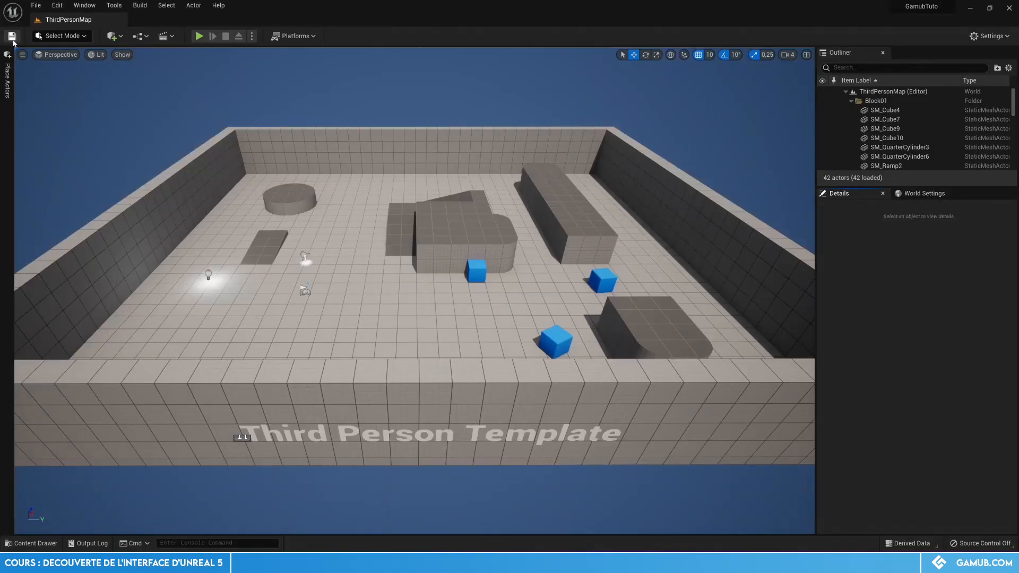
Compare the source control options in Unreal Engine 4 and 5, and view the Modes list in Unreal Engine 4
{"action": "left_click", "coordinate": [328, 226]}
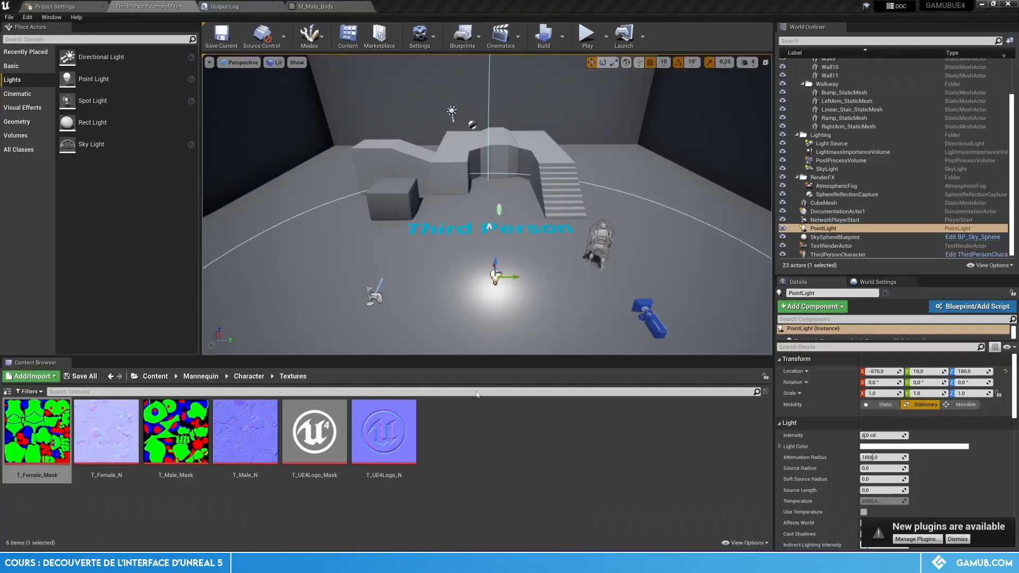
{"action": "left_click", "coordinate": [261, 35]}
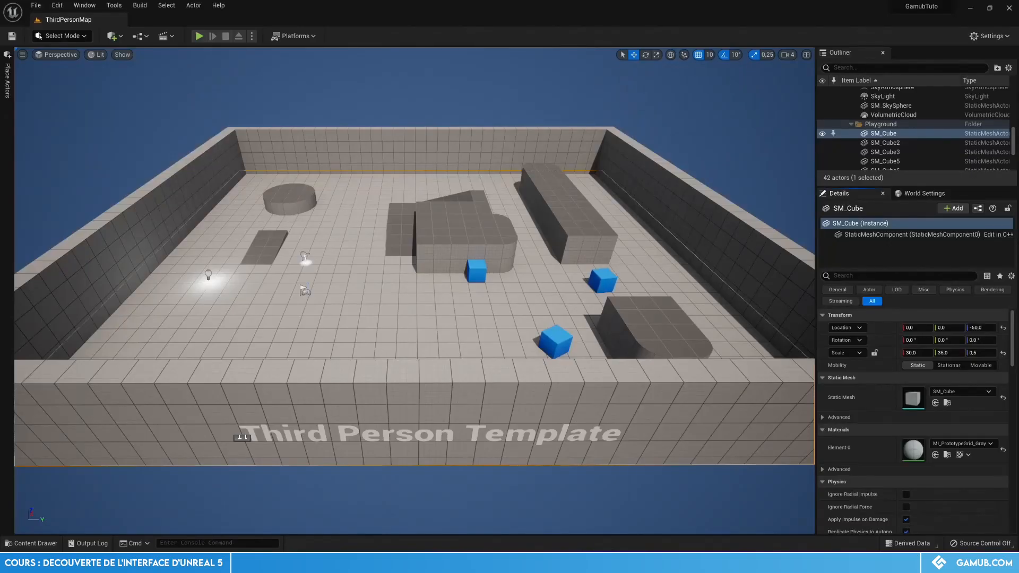
{"action": "left_click", "coordinate": [981, 544]}
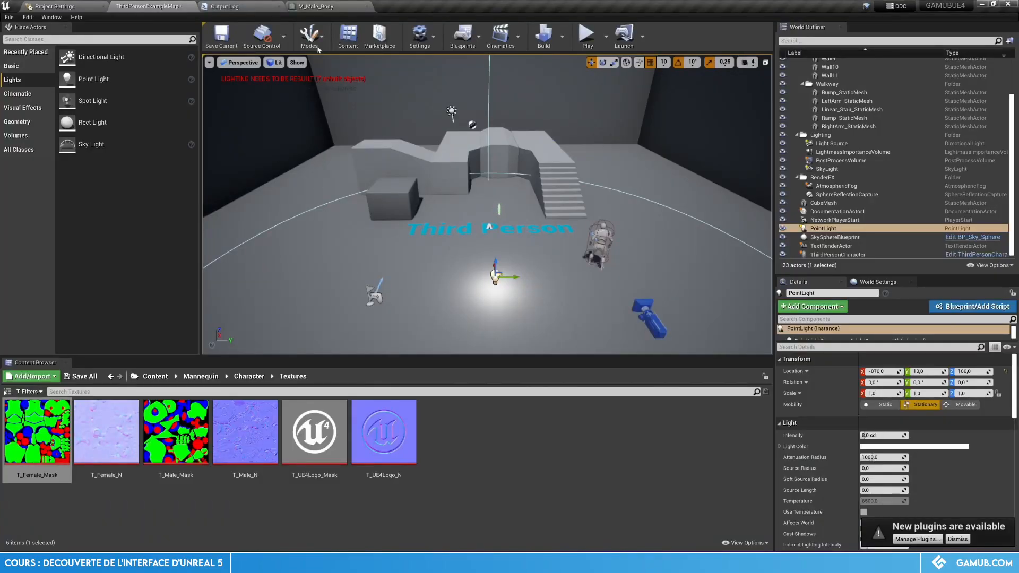
{"action": "left_click", "coordinate": [315, 41]}
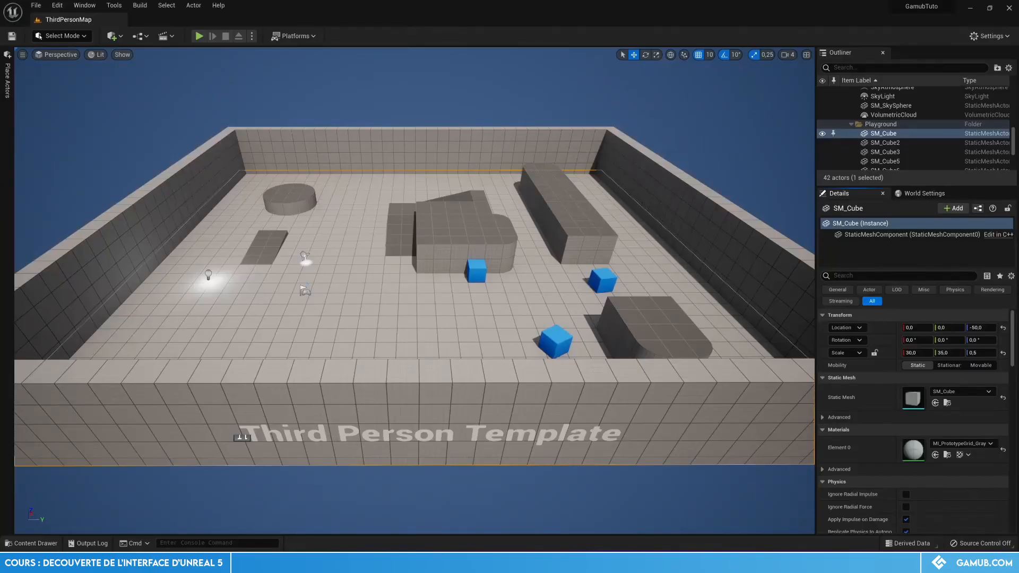
Switch the Unreal Engine 5 editor through the Landscape, Foliage, Mesh Paint and Modeling modes
{"action": "left_click", "coordinate": [85, 36]}
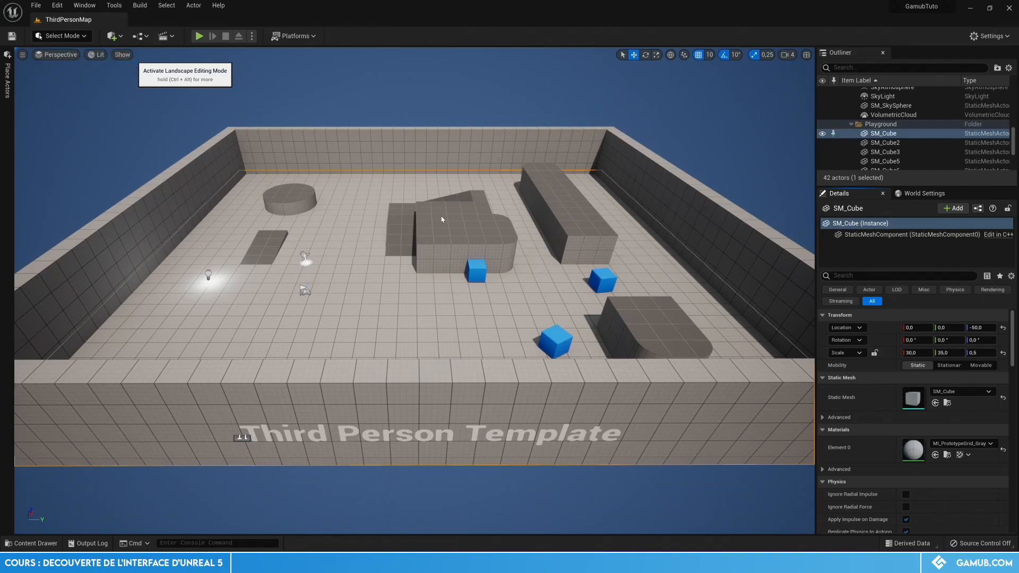
{"action": "left_click", "coordinate": [69, 61]}
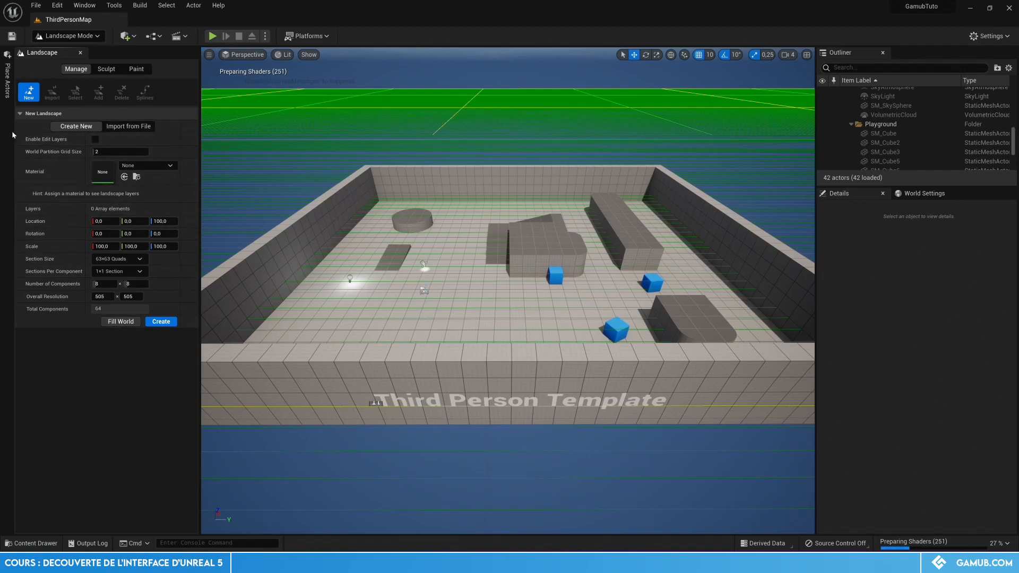
{"action": "left_click", "coordinate": [90, 36]}
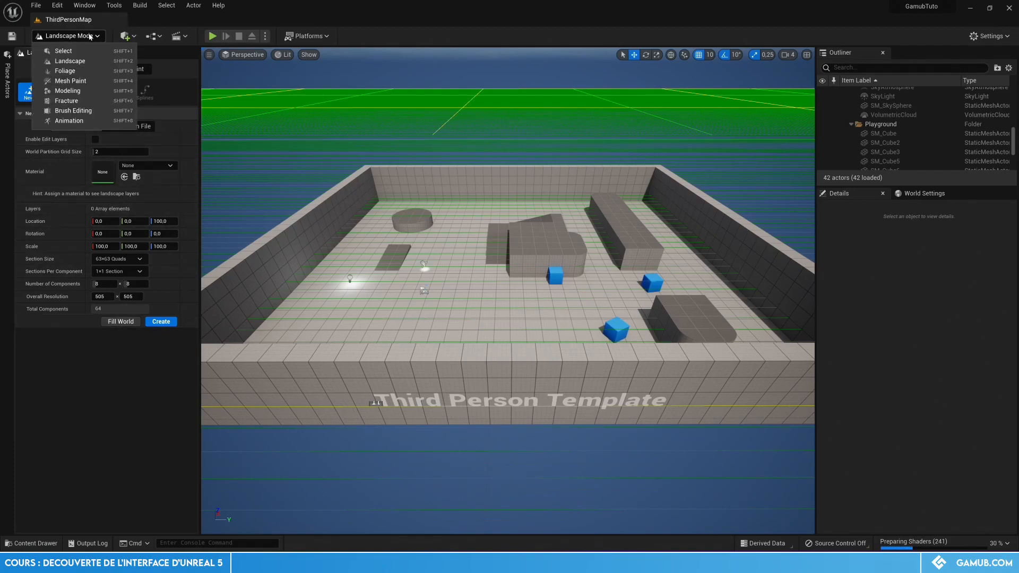
{"action": "left_click", "coordinate": [95, 70]}
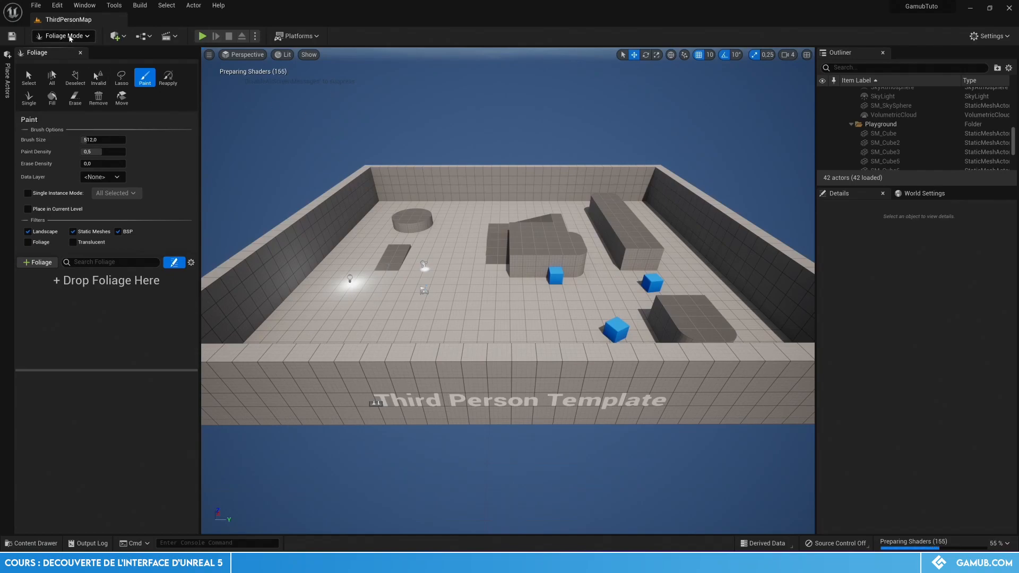
{"action": "left_click", "coordinate": [64, 36]}
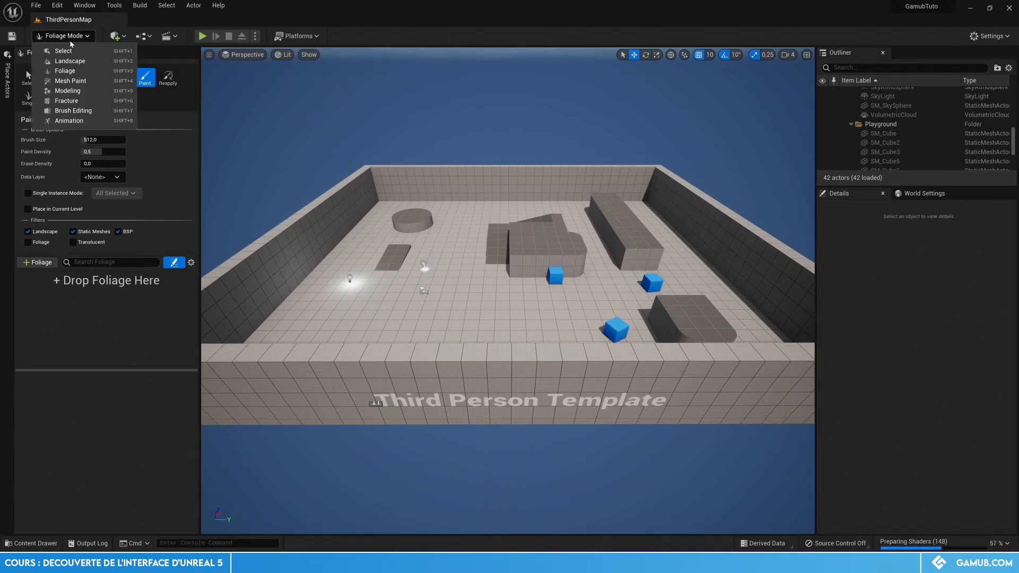
{"action": "left_click", "coordinate": [89, 85]}
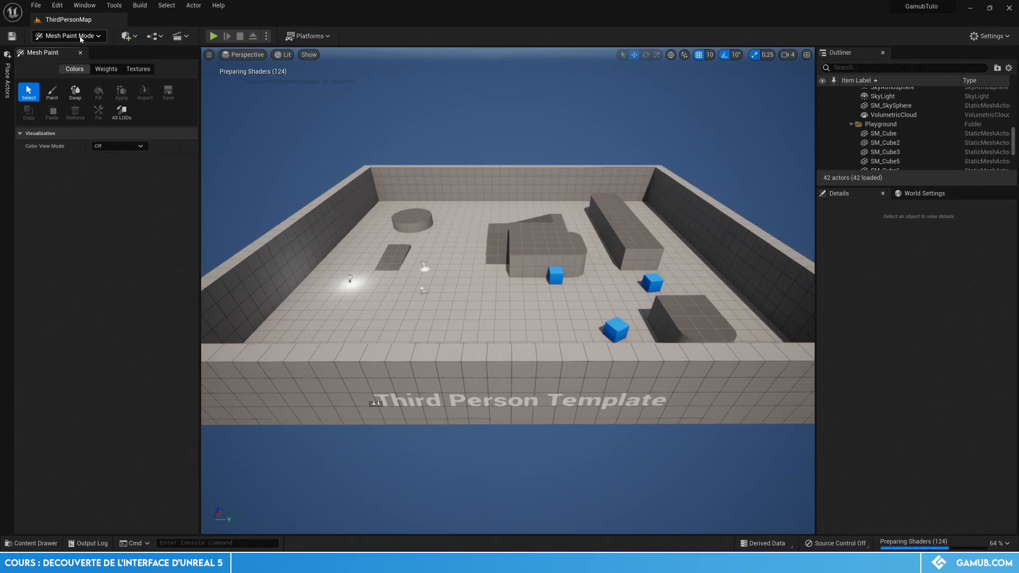
{"action": "left_click", "coordinate": [81, 37]}
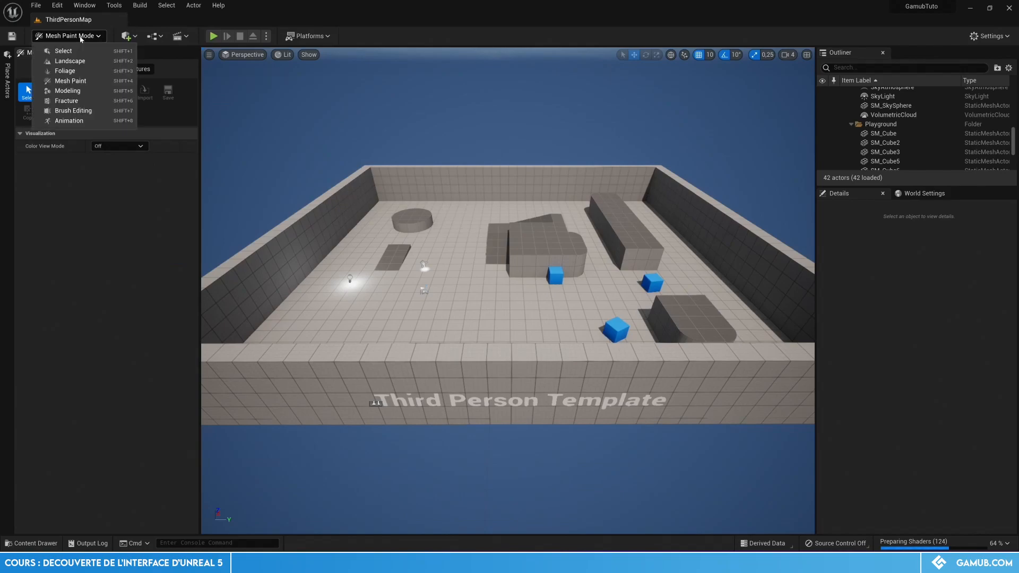
{"action": "left_click", "coordinate": [95, 93]}
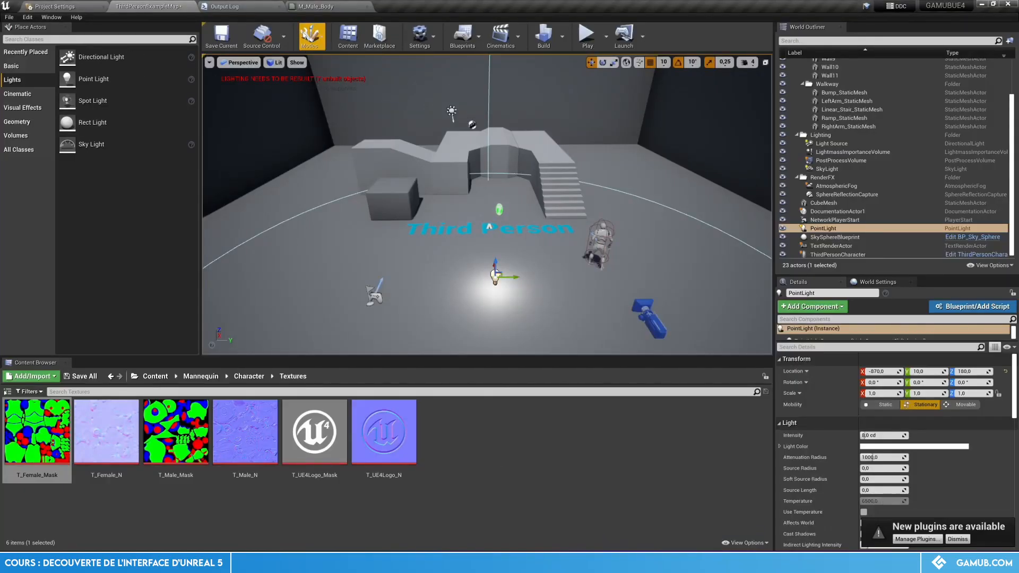
Review the editor modes available in Unreal Engine 4 and return to the Unreal Engine 5 editor
{"action": "left_click", "coordinate": [310, 39]}
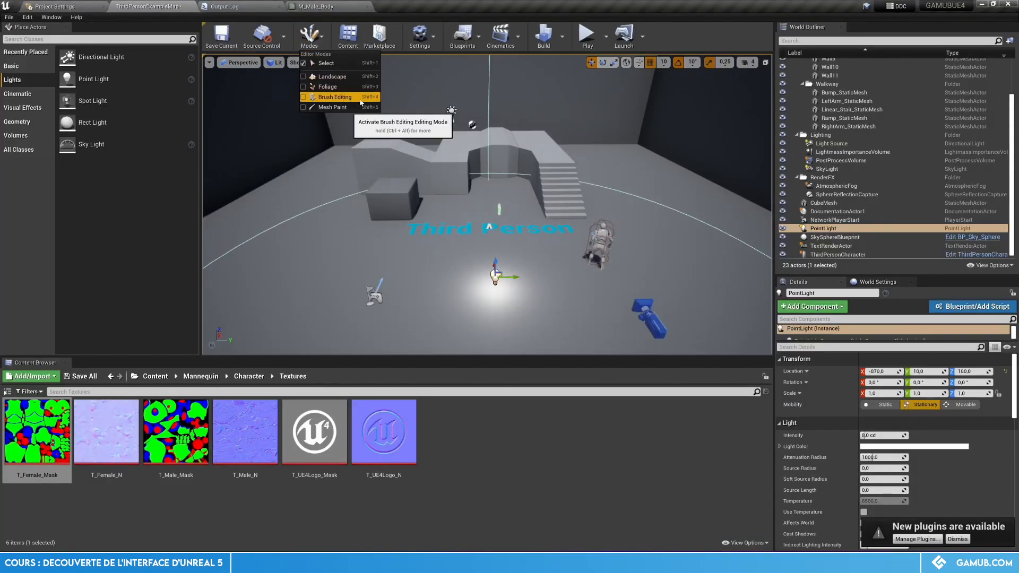
{"action": "mouse_move", "coordinate": [611, 562]}
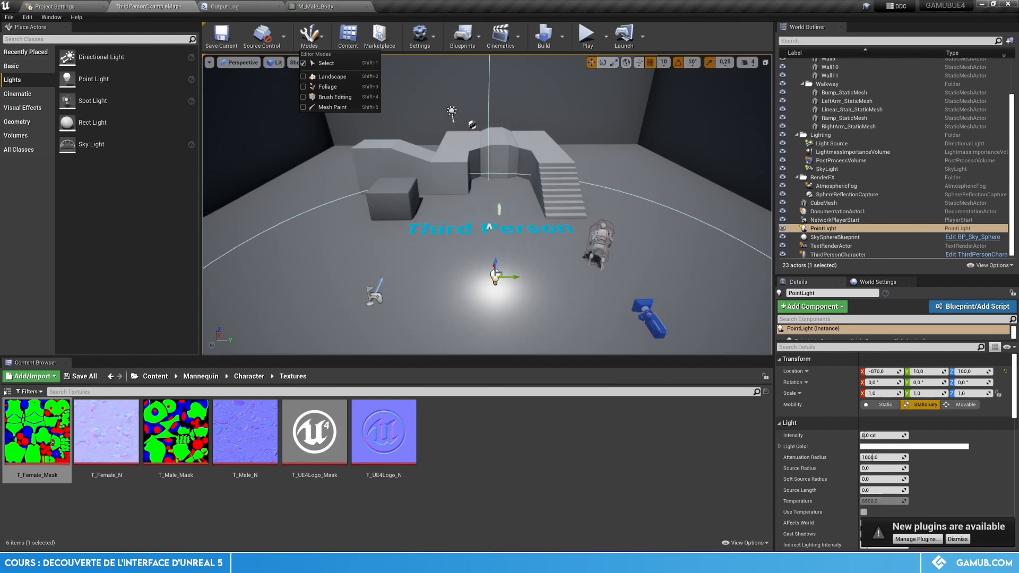
{"action": "key", "text": "alt+Tab"}
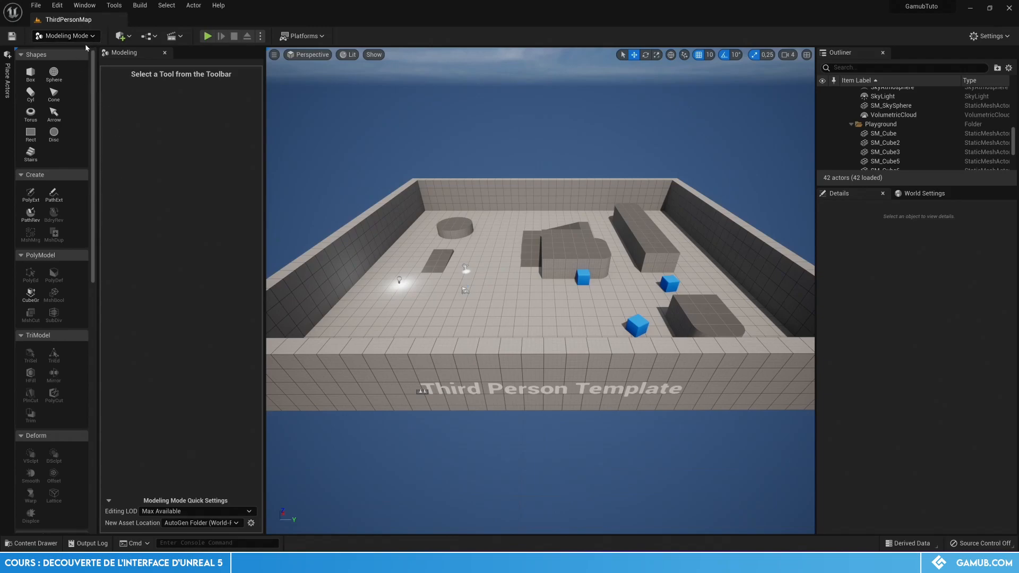
With the Cube Grid tool, select a rectangular area of cells in front of the arena and pull it up three steps into a block
{"action": "left_click", "coordinate": [30, 293]}
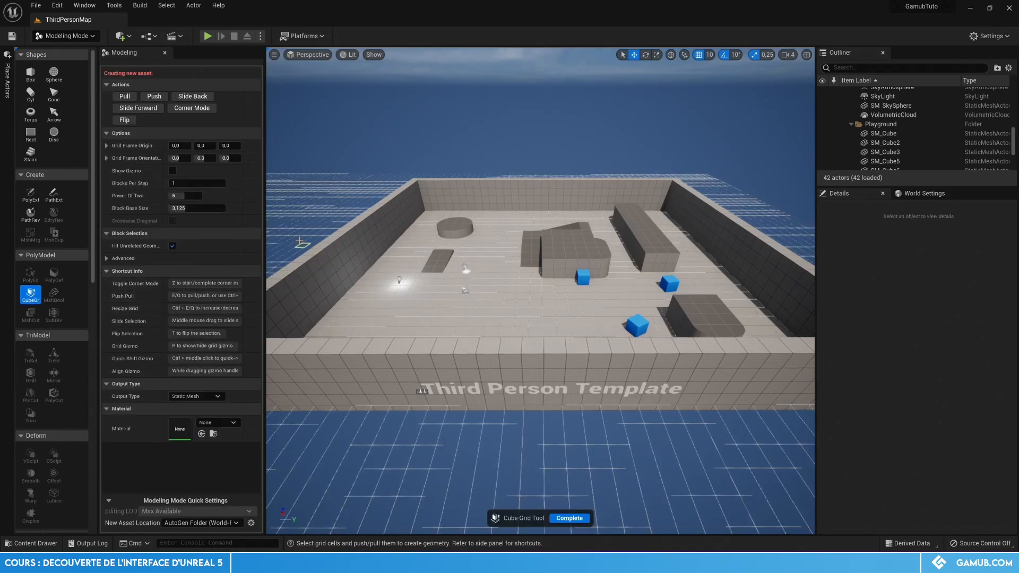
{"action": "scroll", "coordinate": [366, 375], "scroll_direction": "down", "scroll_amount": 2}
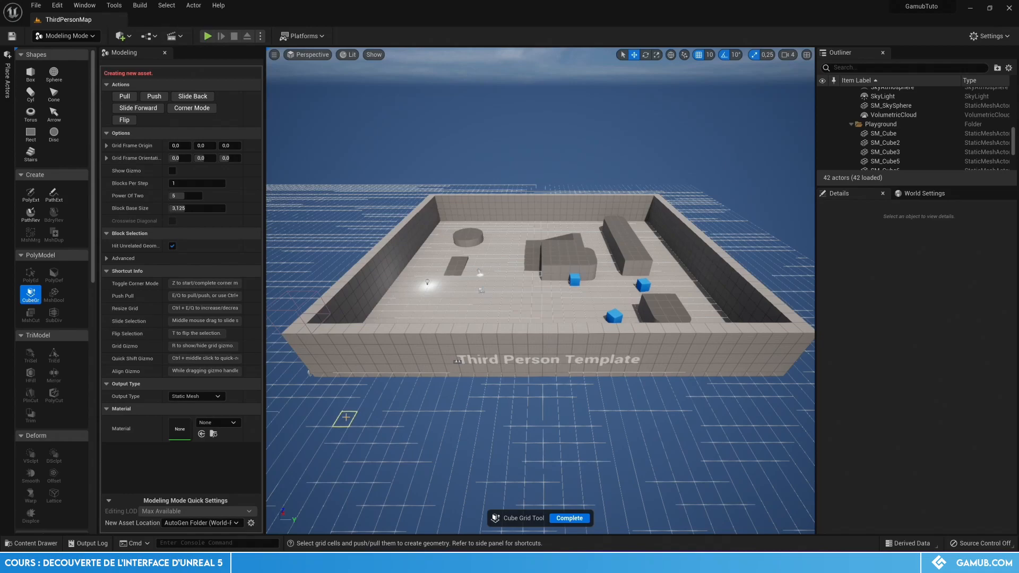
{"action": "left_click_drag", "start_coordinate": [339, 405], "coordinate": [531, 511]}
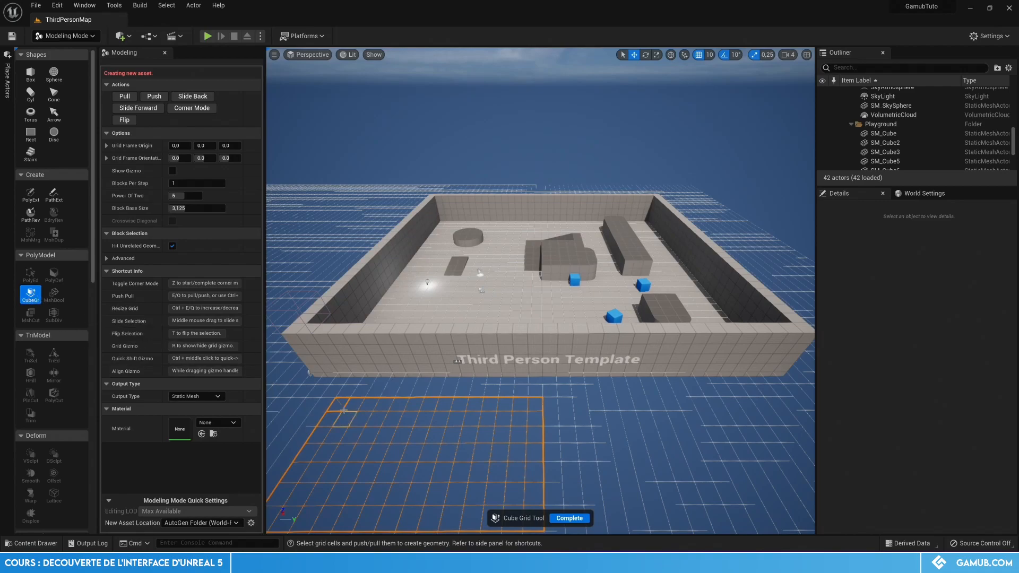
{"action": "scroll", "coordinate": [483, 491], "scroll_direction": "down", "scroll_amount": 4}
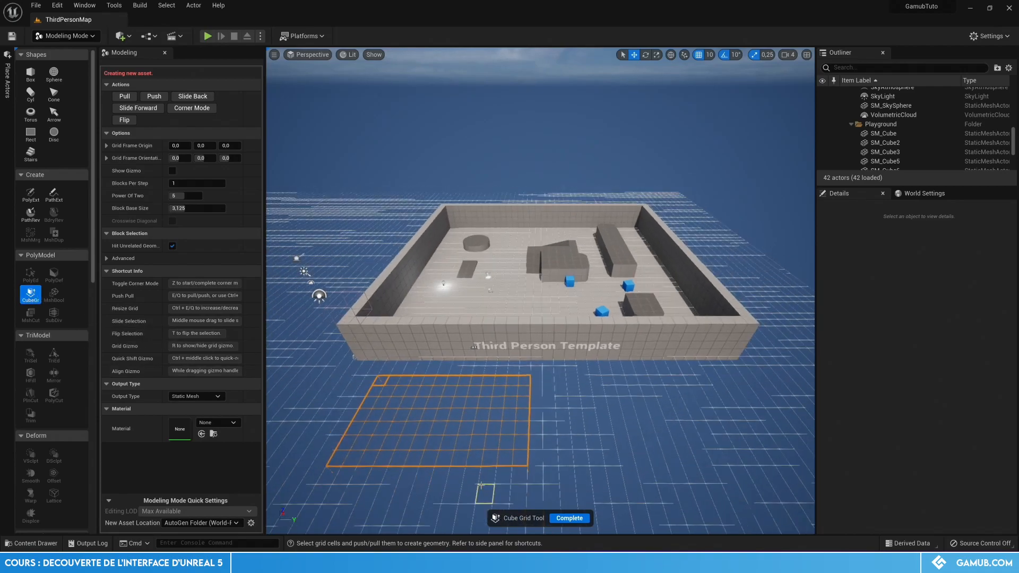
{"action": "key", "text": "e"}
{"action": "key", "text": "e"}
{"action": "key", "text": "e"}
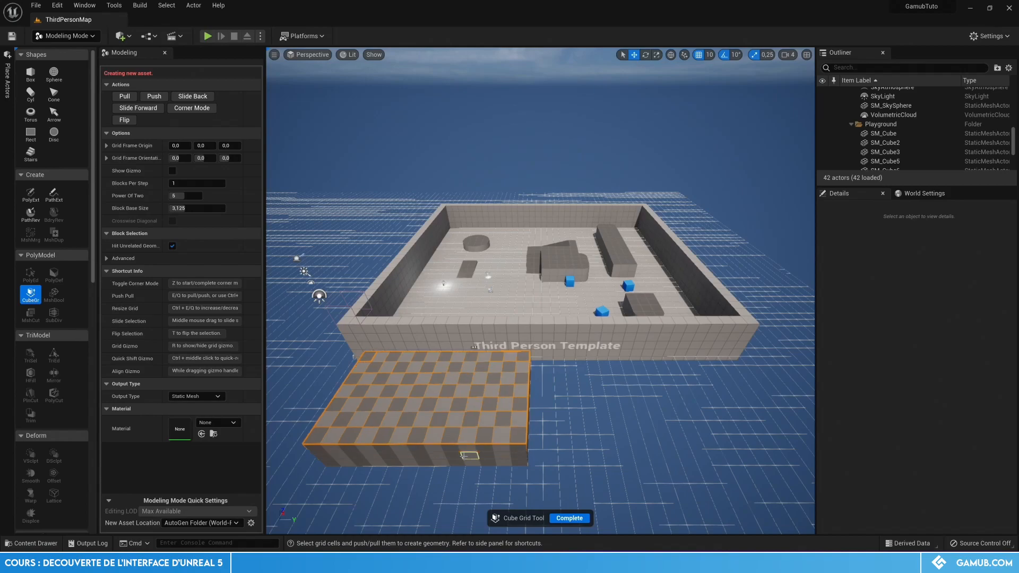
Push a short row of cells into the block's top face and pull a neighbouring strip up into a wall
{"action": "left_click_drag", "start_coordinate": [374, 419], "coordinate": [407, 424]}
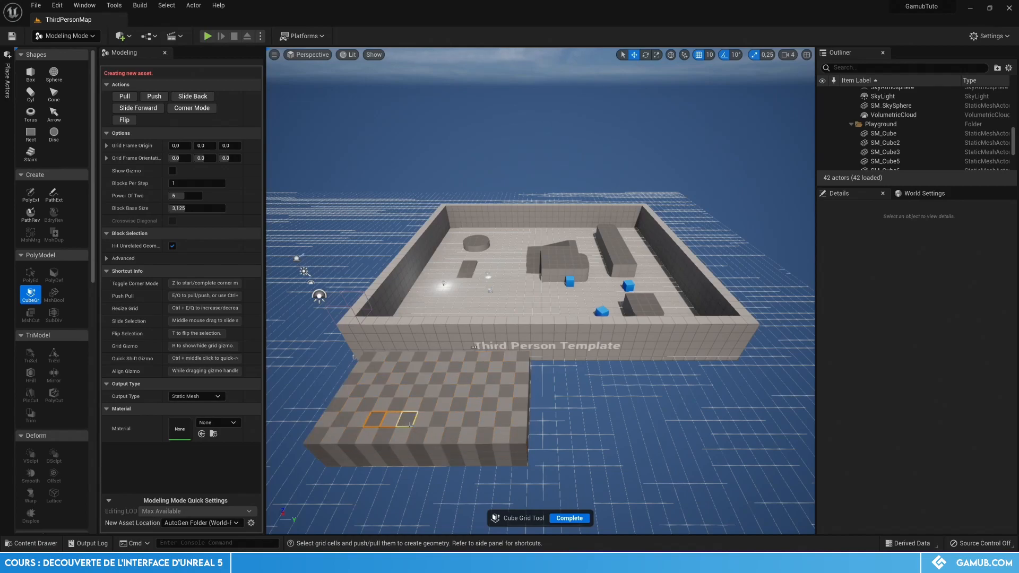
{"action": "key", "text": "q"}
{"action": "right_click_drag", "start_coordinate": [429, 404], "coordinate": [438, 402]}
{"action": "left_click_drag", "start_coordinate": [445, 406], "coordinate": [451, 381]}
{"action": "key", "text": "e"}
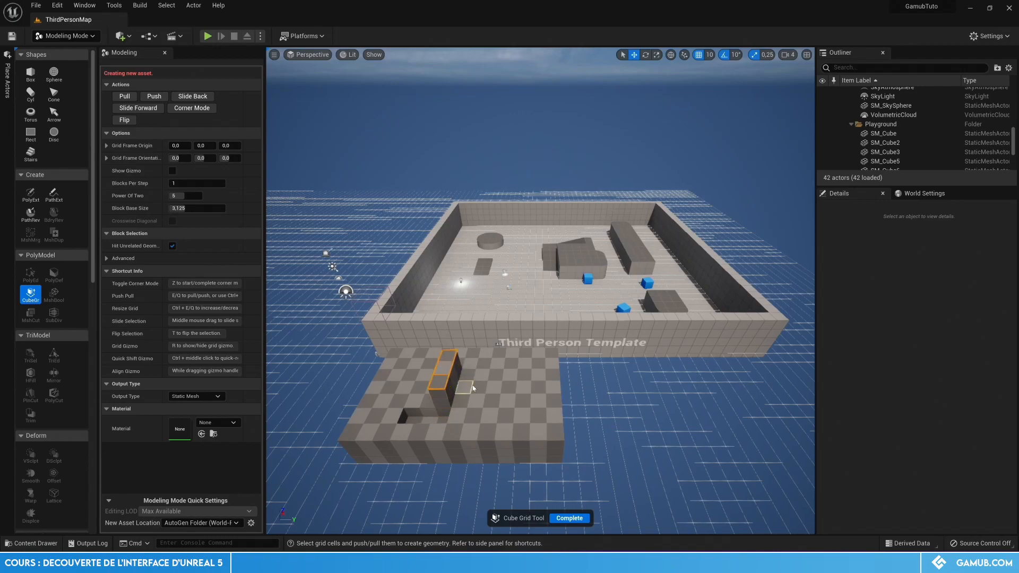
Reduce the Block Base Size to about 1.27 and pull a narrower strip up from the top of the raised wall
{"action": "left_click", "coordinate": [494, 387]}
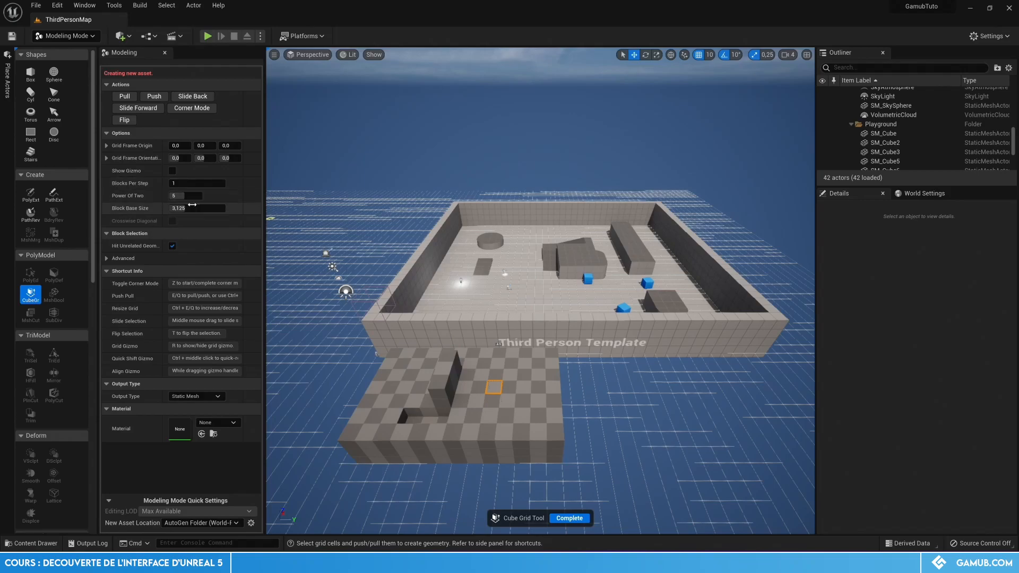
{"action": "left_click_drag", "start_coordinate": [193, 206], "coordinate": [127, 213]}
{"action": "left_click_drag", "start_coordinate": [220, 209], "coordinate": [172, 208]}
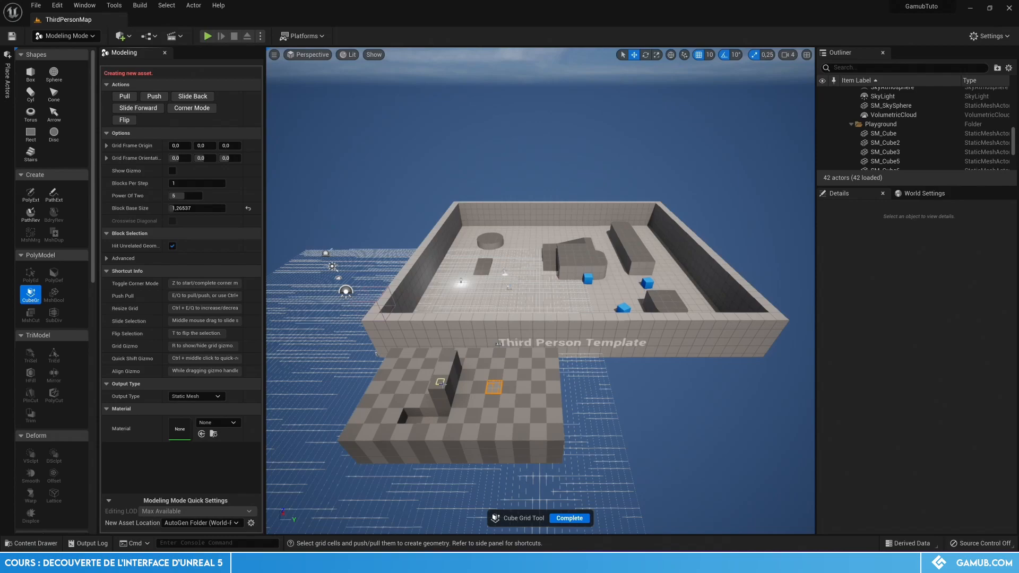
{"action": "left_click_drag", "start_coordinate": [448, 364], "coordinate": [450, 360]}
{"action": "key", "text": "e"}
{"action": "key", "text": "e"}
{"action": "key", "text": "e"}
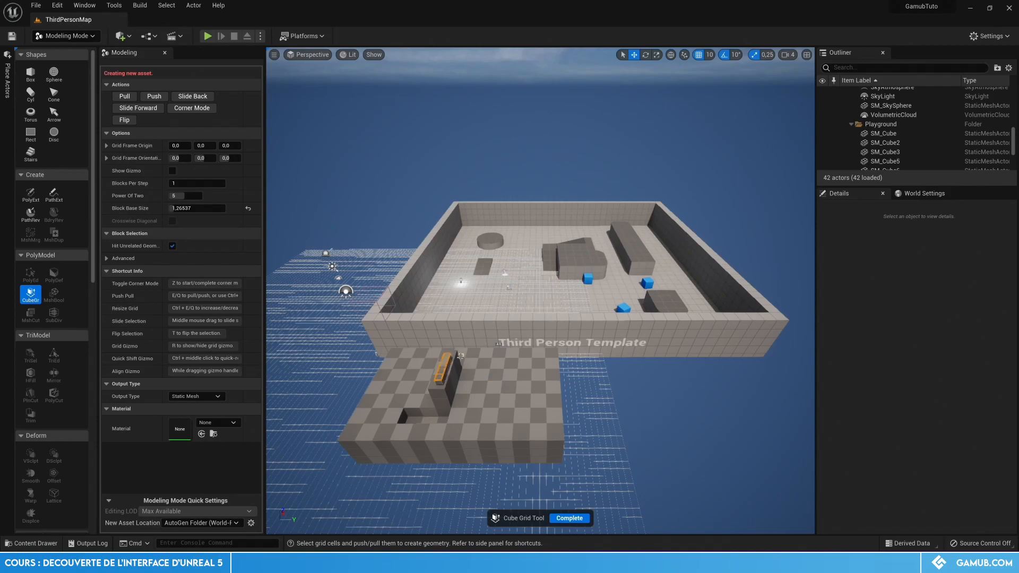
{"action": "left_click", "coordinate": [479, 374]}
Switch to Fracture mode and select the SM_Ramp mesh in the arena
{"action": "left_click", "coordinate": [74, 36]}
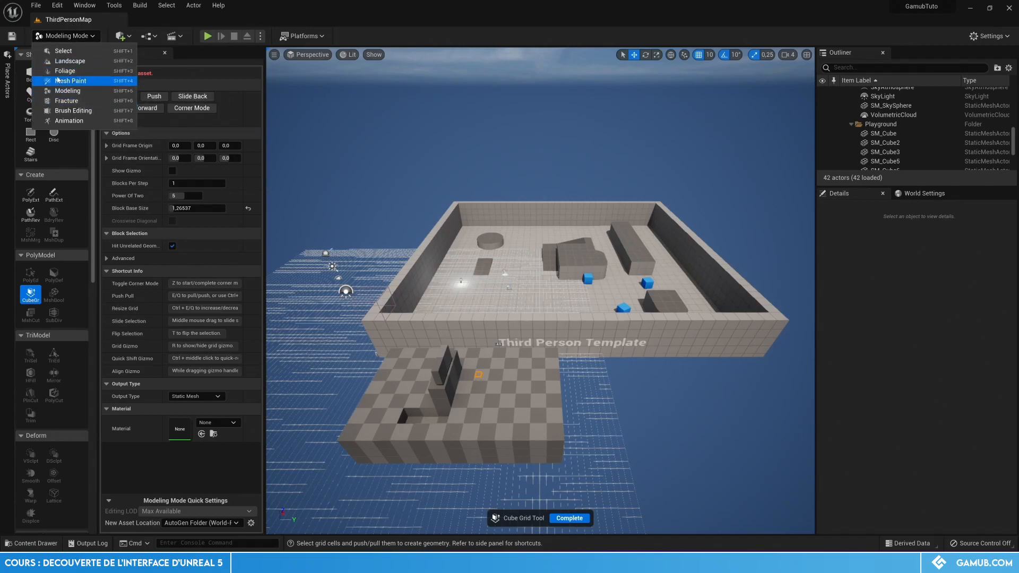
{"action": "left_click", "coordinate": [63, 101]}
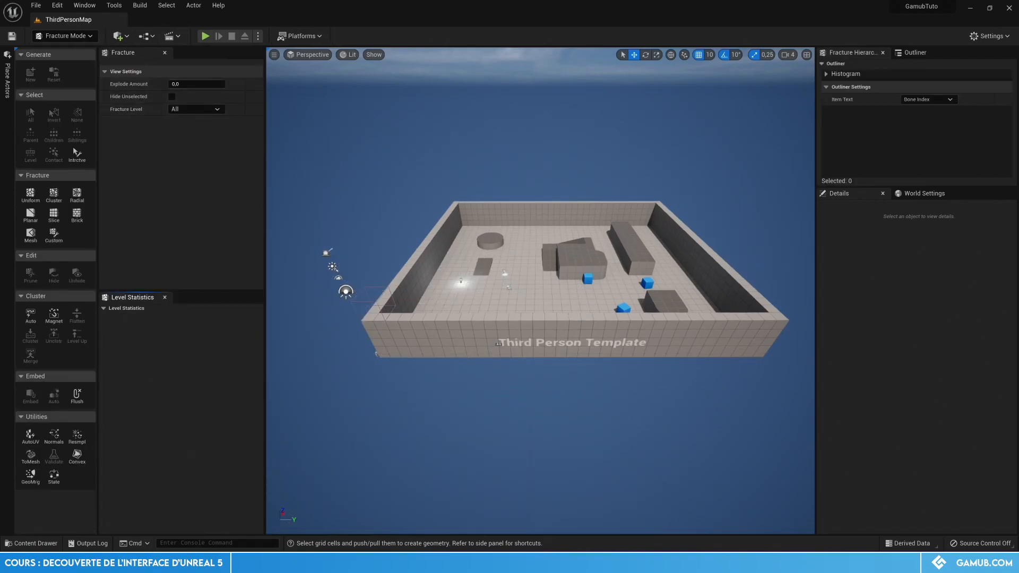
{"action": "left_click", "coordinate": [488, 267]}
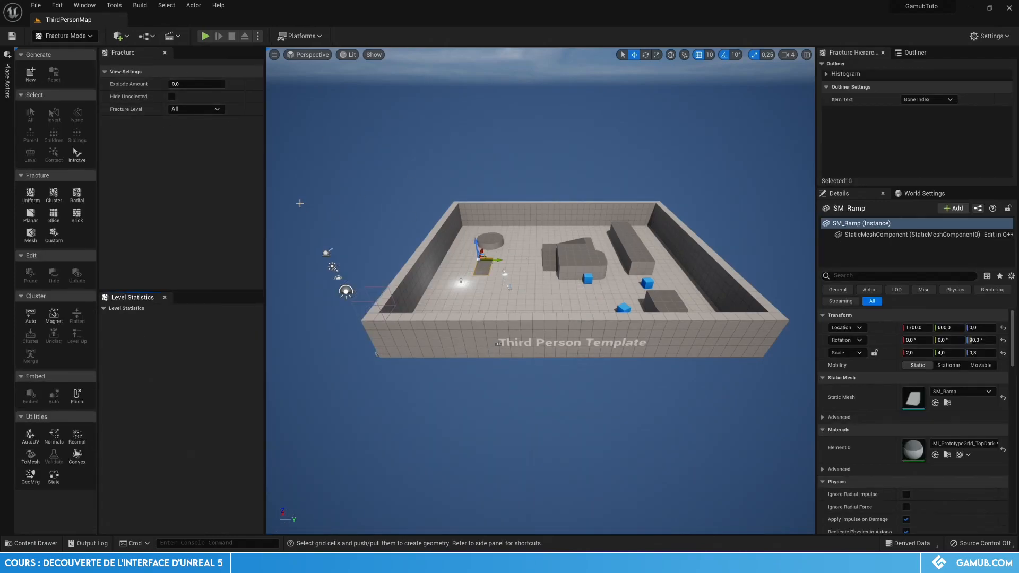
{"action": "scroll", "coordinate": [480, 271], "scroll_direction": "up", "scroll_amount": 6}
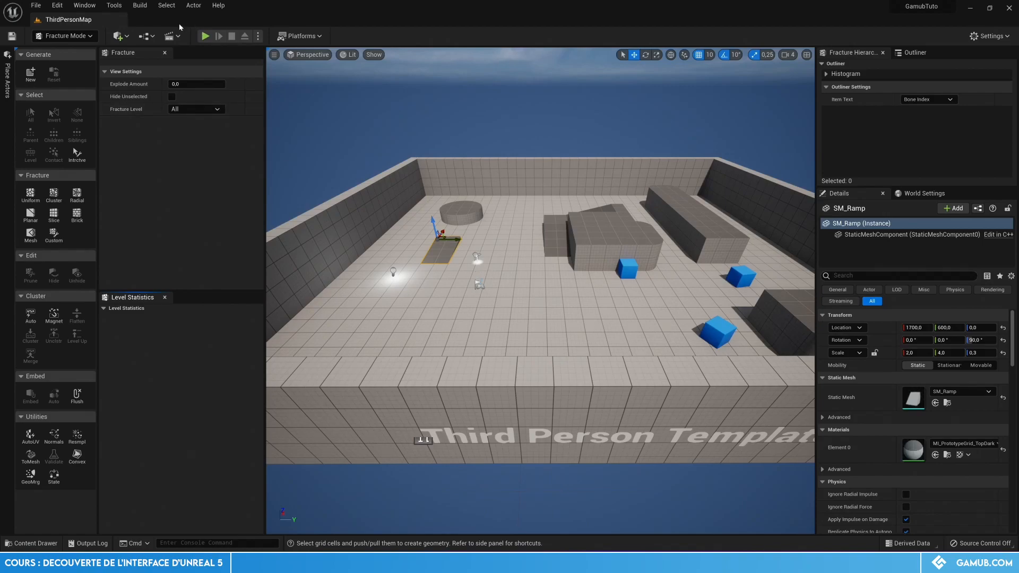
Switch through the Brush Editing and Animation modes and return to Select mode
{"action": "left_click", "coordinate": [65, 36]}
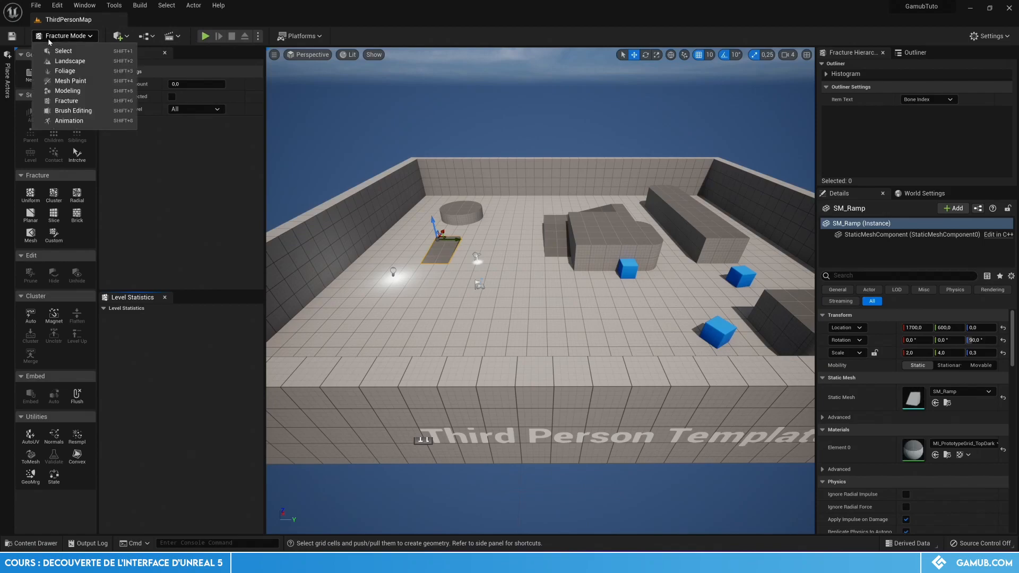
{"action": "left_click", "coordinate": [117, 115]}
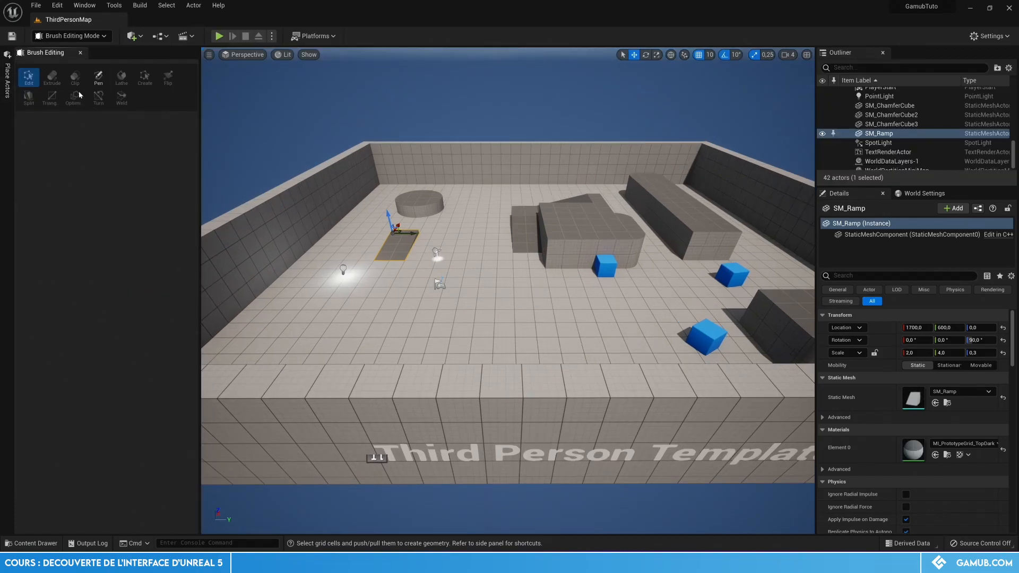
{"action": "left_click", "coordinate": [95, 37]}
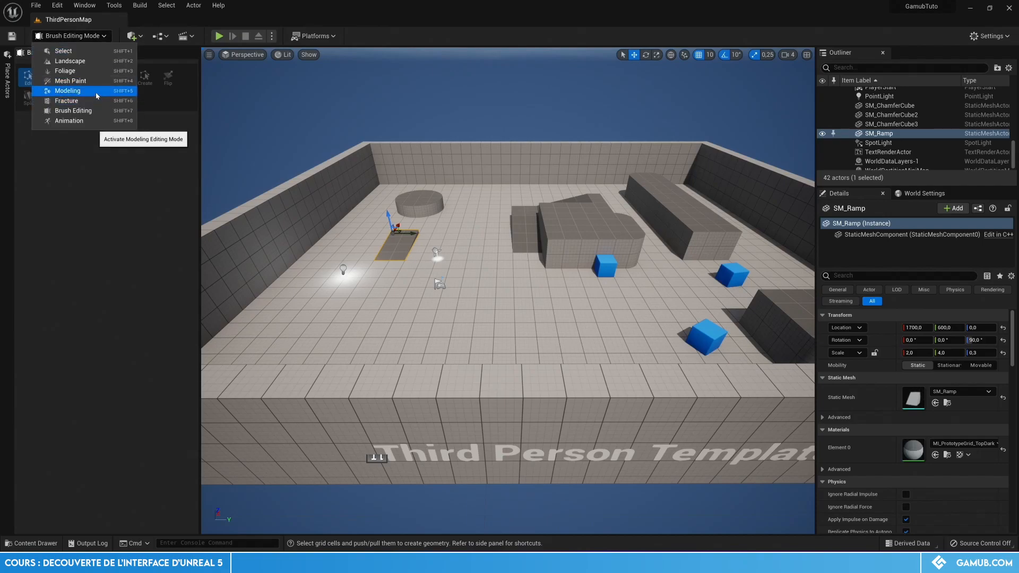
{"action": "left_click", "coordinate": [93, 121]}
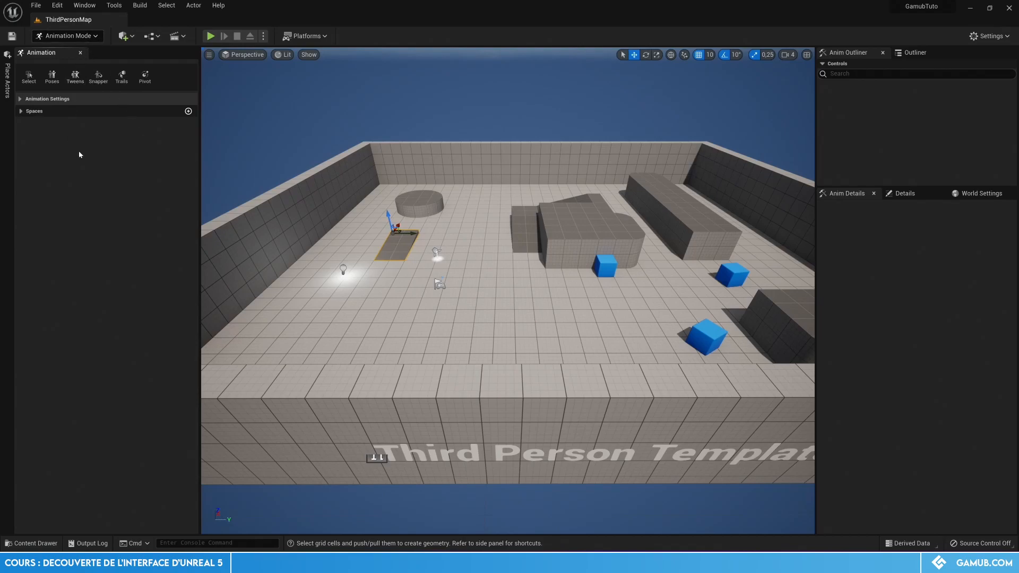
{"action": "left_click", "coordinate": [68, 36]}
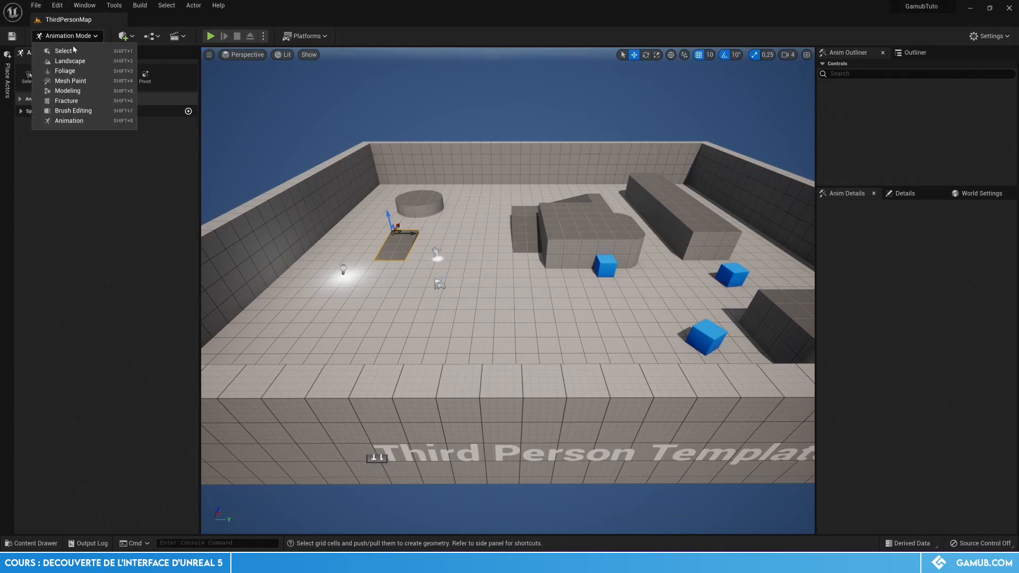
{"action": "left_click", "coordinate": [64, 51]}
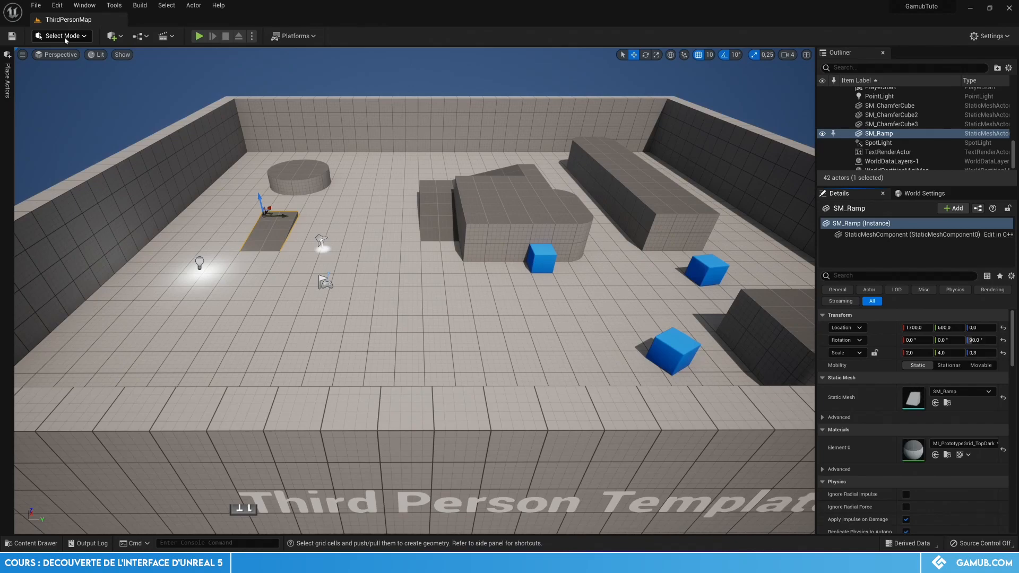
Compare the actor categories in the quick-add list, including All Classes, with those in the Place Actors panel
{"action": "left_click", "coordinate": [121, 38]}
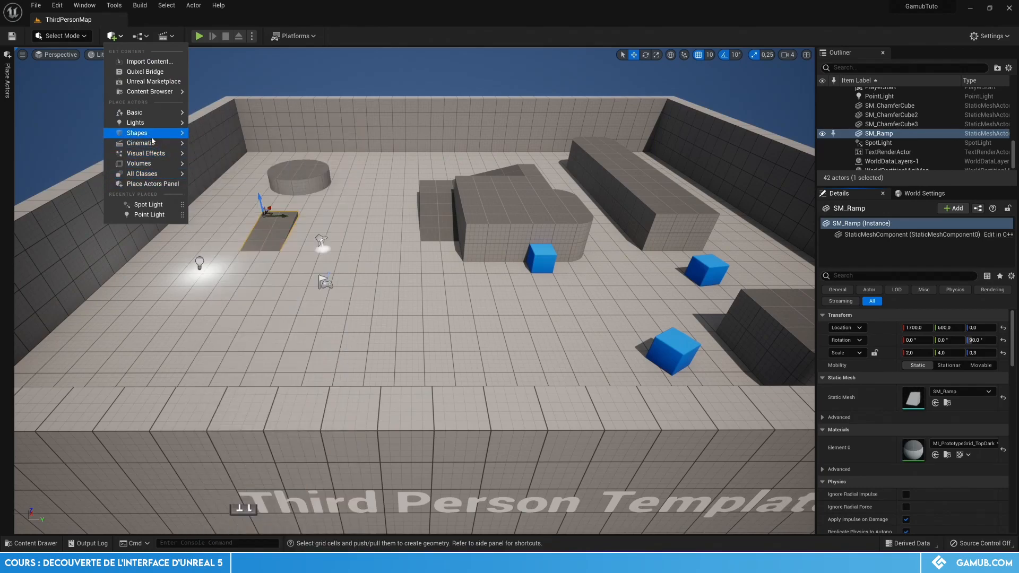
{"action": "left_click", "coordinate": [10, 78]}
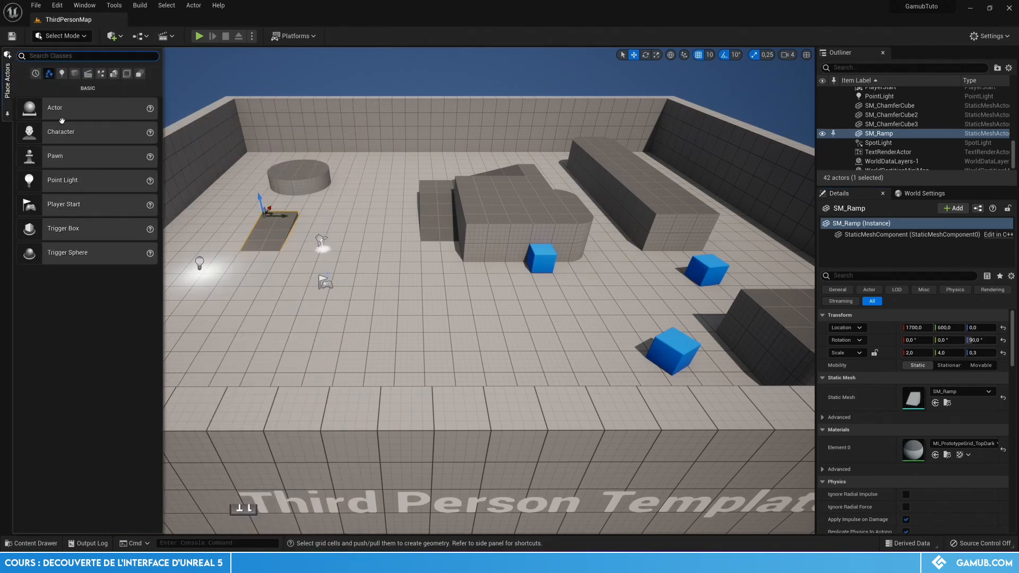
{"action": "left_click", "coordinate": [118, 40]}
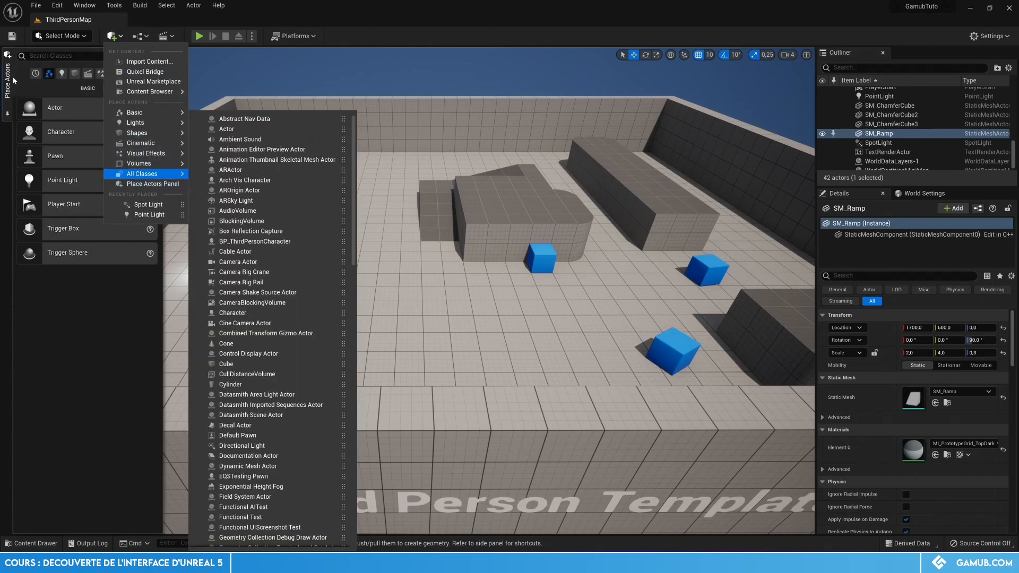
{"action": "left_click", "coordinate": [8, 79]}
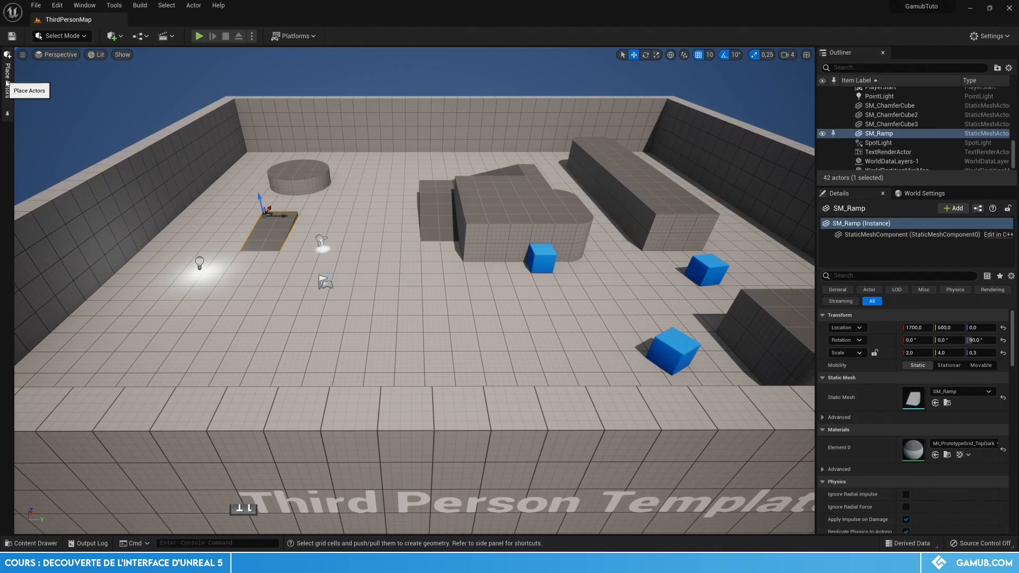
{"action": "left_click", "coordinate": [6, 82]}
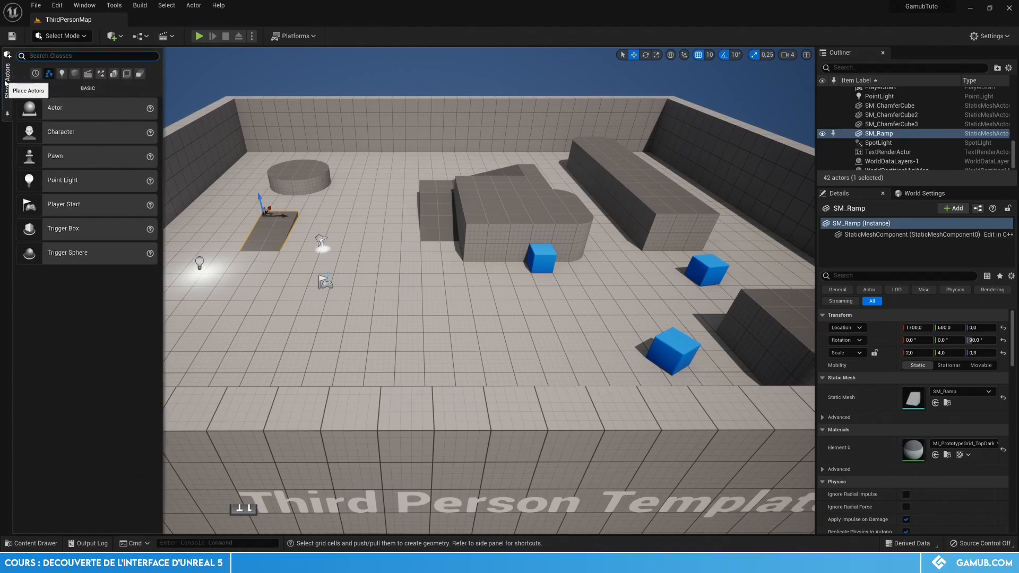
{"action": "left_click", "coordinate": [7, 83]}
Open Quixel Bridge from the add-content options and reposition its window over the viewport
{"action": "left_click", "coordinate": [113, 36]}
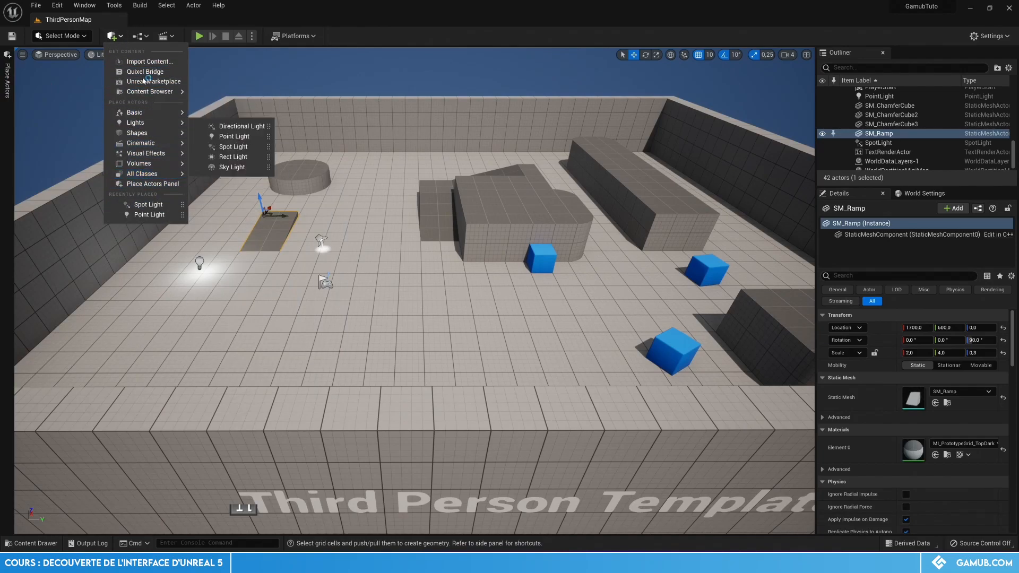
{"action": "mouse_move", "coordinate": [166, 93]}
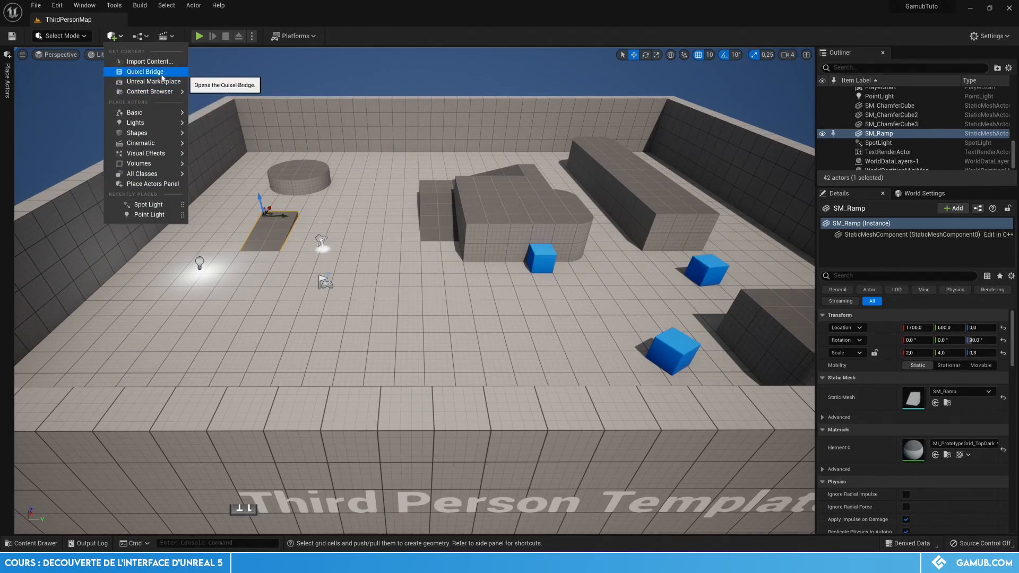
{"action": "left_click", "coordinate": [162, 74]}
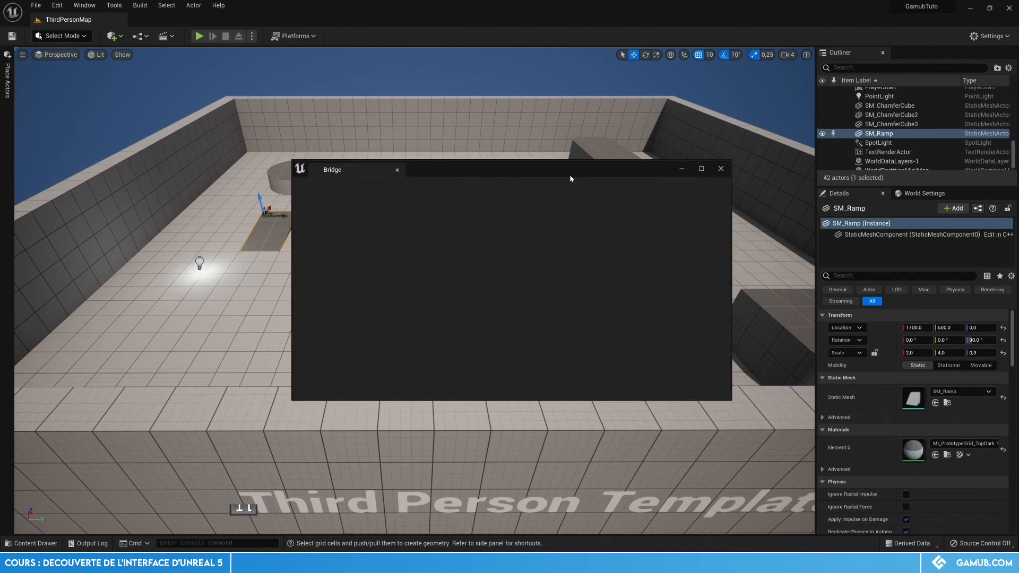
{"action": "left_click_drag", "start_coordinate": [547, 167], "coordinate": [449, 132]}
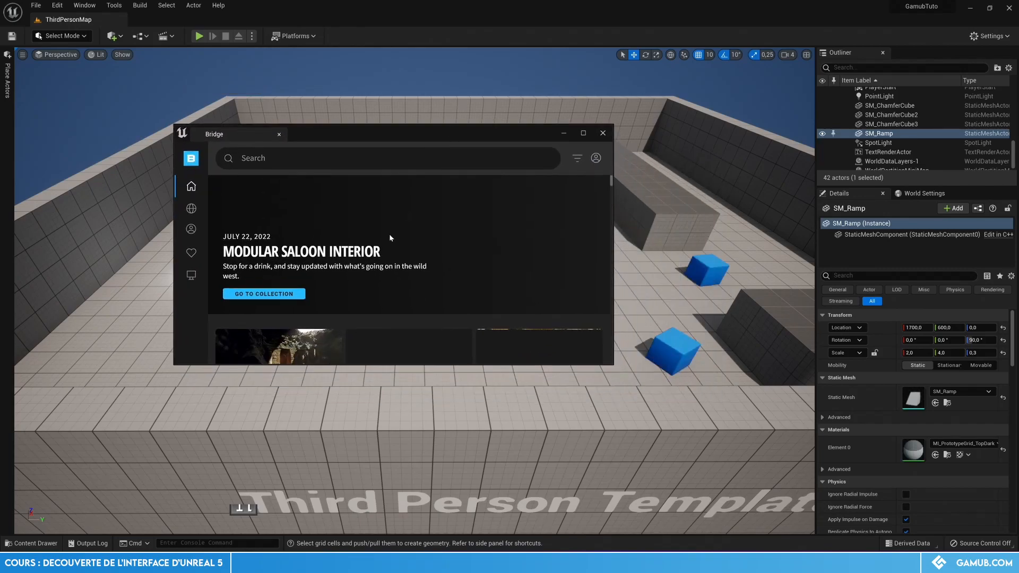
View the account options in Bridge and the asset categories under Home
{"action": "left_click", "coordinate": [596, 159]}
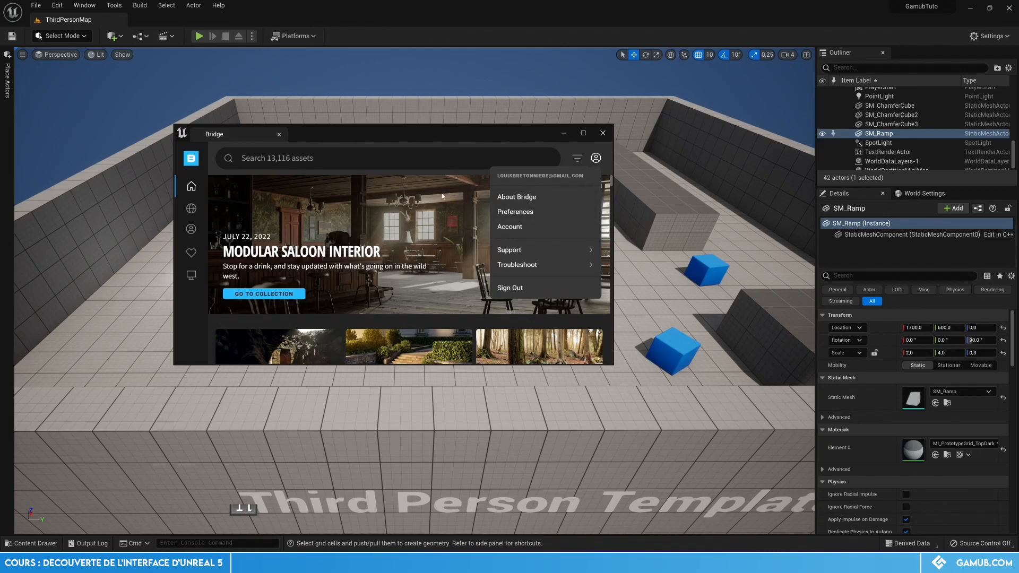
{"action": "mouse_move", "coordinate": [191, 186]}
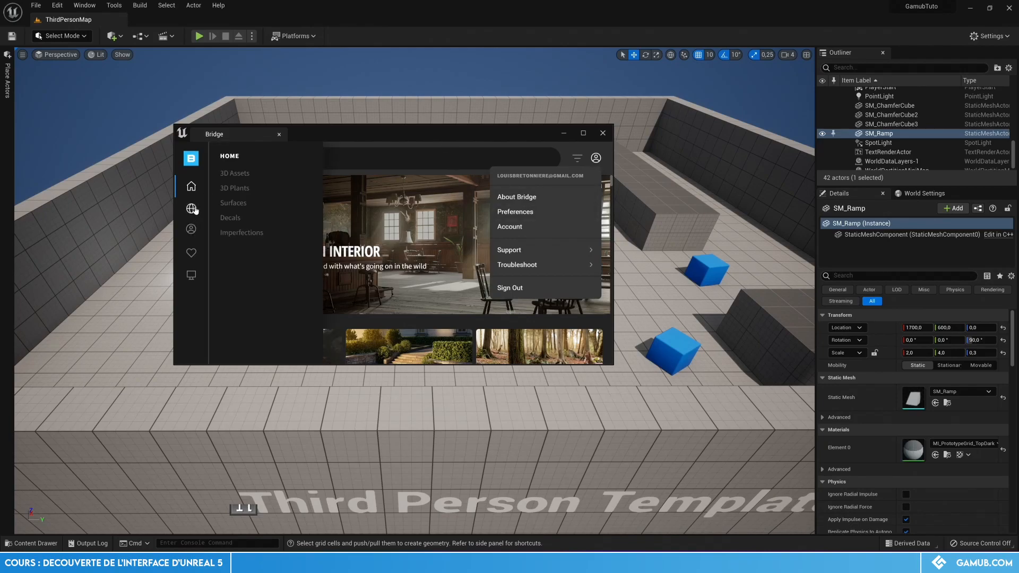
{"action": "left_click", "coordinate": [192, 189]}
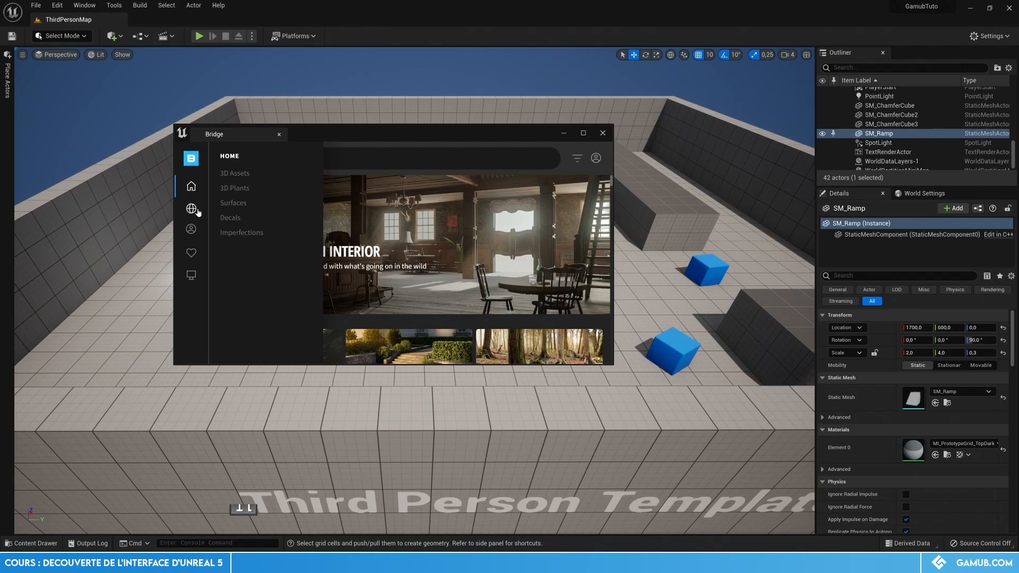
Browse the 3D Assets categories under Home in Bridge and return to the Home page
{"action": "left_click", "coordinate": [244, 173]}
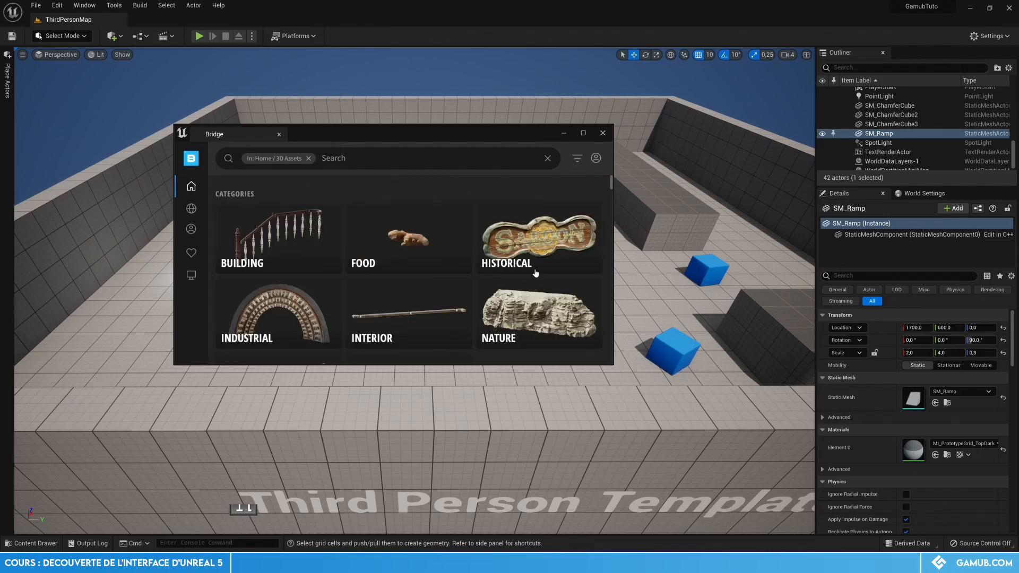
{"action": "scroll", "coordinate": [455, 245], "scroll_direction": "down", "scroll_amount": 5}
{"action": "scroll", "coordinate": [462, 246], "scroll_direction": "up", "scroll_amount": 5}
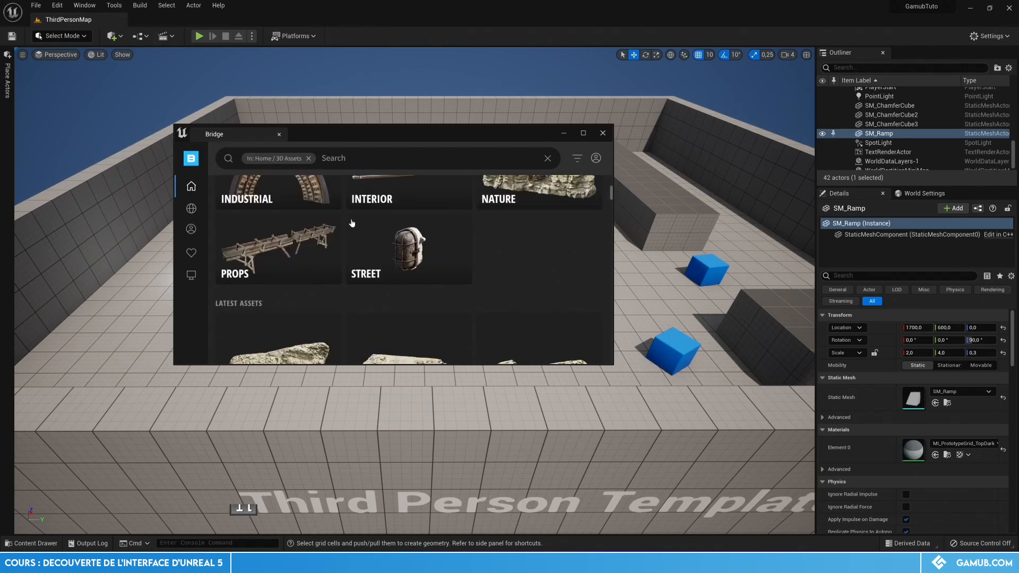
{"action": "left_click", "coordinate": [192, 187]}
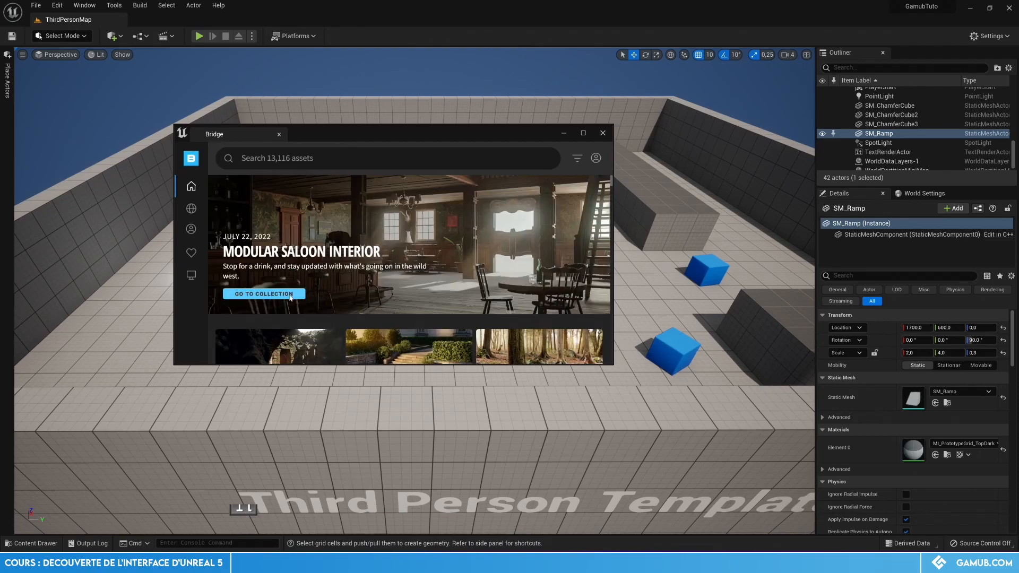
Open the Modular Saloon Interior collection and look through its doors, walls and railings
{"action": "left_click", "coordinate": [293, 293]}
{"action": "scroll", "coordinate": [403, 232], "scroll_direction": "down", "scroll_amount": 3}
{"action": "scroll", "coordinate": [403, 231], "scroll_direction": "down", "scroll_amount": 6}
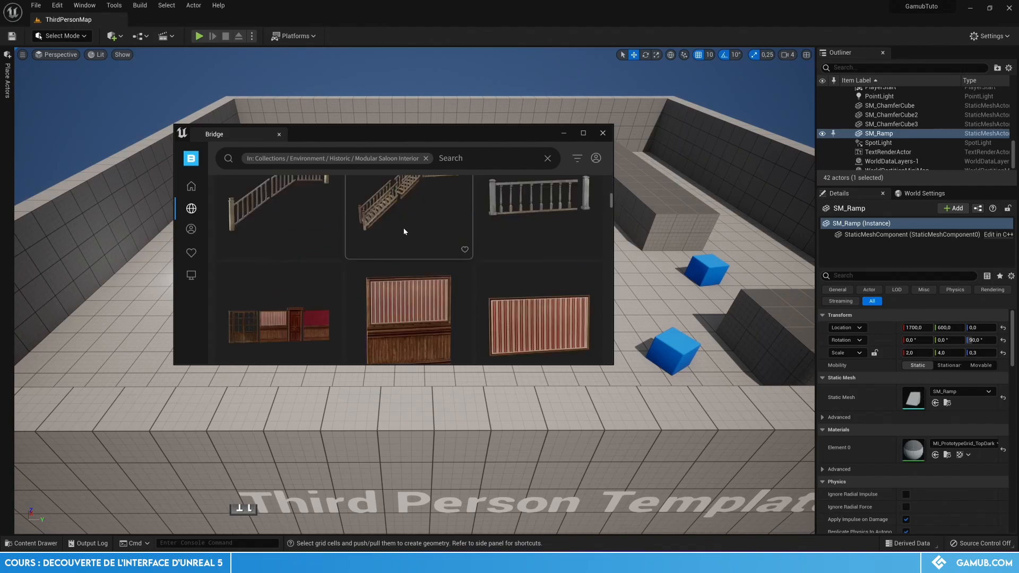
{"action": "scroll", "coordinate": [449, 256], "scroll_direction": "down", "scroll_amount": 2}
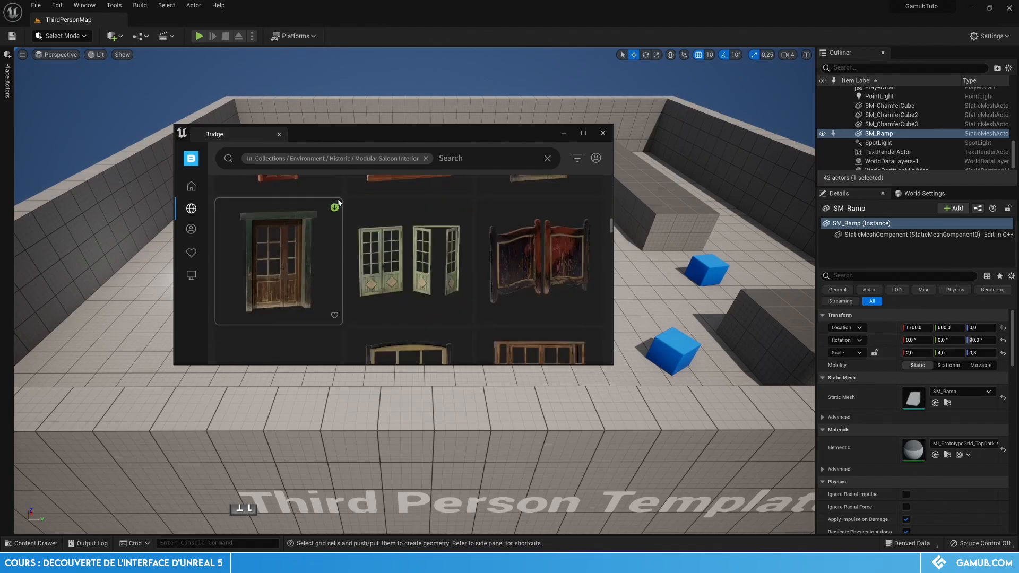
{"action": "scroll", "coordinate": [398, 273], "scroll_direction": "down", "scroll_amount": 2}
{"action": "scroll", "coordinate": [404, 264], "scroll_direction": "up", "scroll_amount": 2}
{"action": "scroll", "coordinate": [401, 281], "scroll_direction": "up", "scroll_amount": 2}
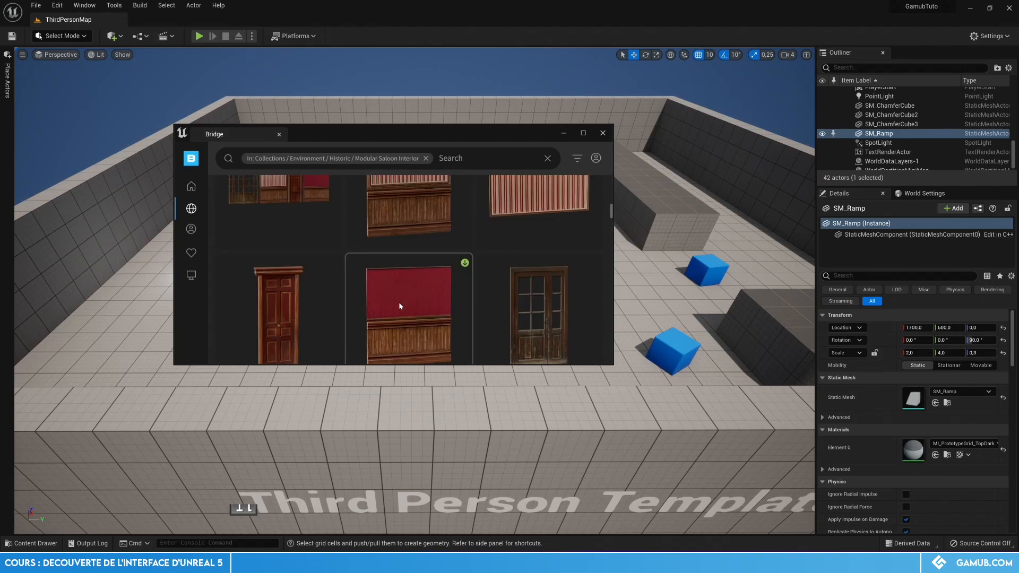
Select the Wooden Interior Wall with the red upper half and set its download quality to Nanite
{"action": "left_click", "coordinate": [400, 308]}
{"action": "left_click", "coordinate": [455, 352]}
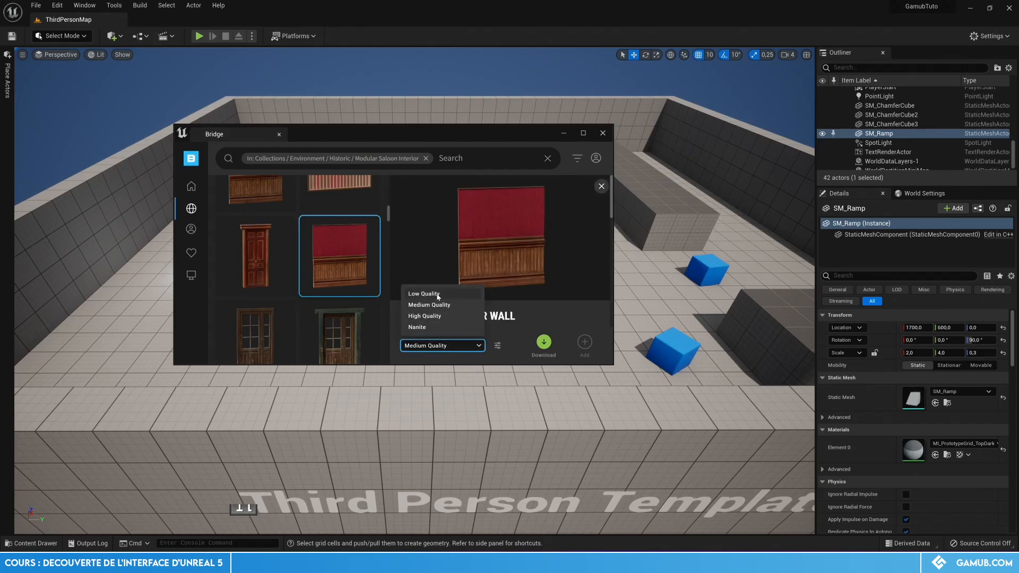
{"action": "left_click", "coordinate": [437, 328]}
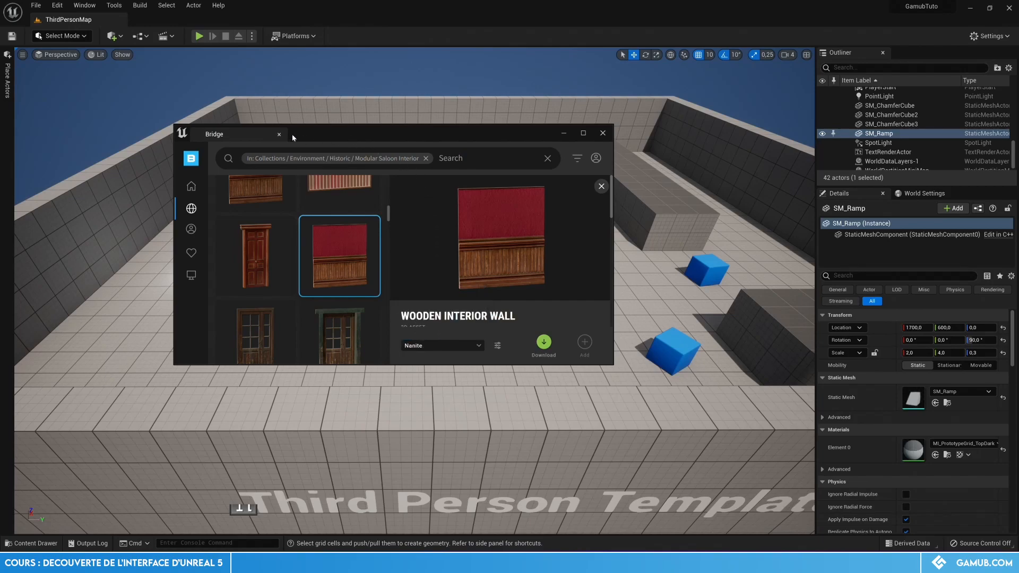
Move the Bridge window aside and place the Wooden Interior Wall on the level floor at about X 680, Y 890, Z 0
{"action": "left_click_drag", "start_coordinate": [331, 132], "coordinate": [513, 125]}
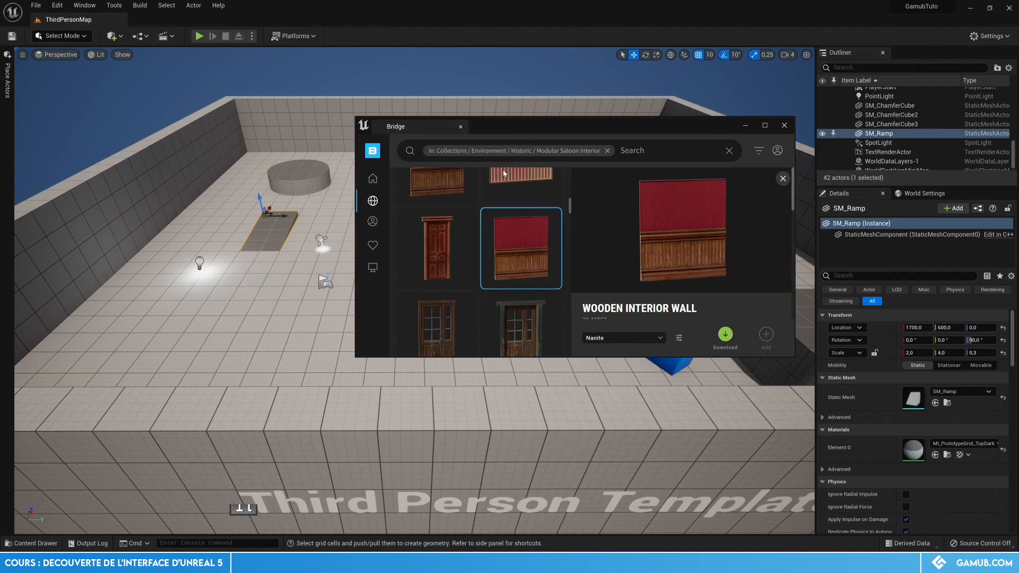
{"action": "mouse_move", "coordinate": [509, 232]}
{"action": "left_click_drag", "start_coordinate": [525, 248], "coordinate": [265, 315]}
Inspect the placed wooden wall's texture detail up close and its overall shape from farther back
{"action": "right_click_drag", "start_coordinate": [266, 315], "coordinate": [223, 289]}
{"action": "key", "text": "w"}
{"action": "right_click_drag", "start_coordinate": [299, 310], "coordinate": [292, 282]}
{"action": "scroll", "coordinate": [294, 287], "scroll_direction": "up", "scroll_amount": 8}
{"action": "scroll", "coordinate": [295, 286], "scroll_direction": "up", "scroll_amount": 3}
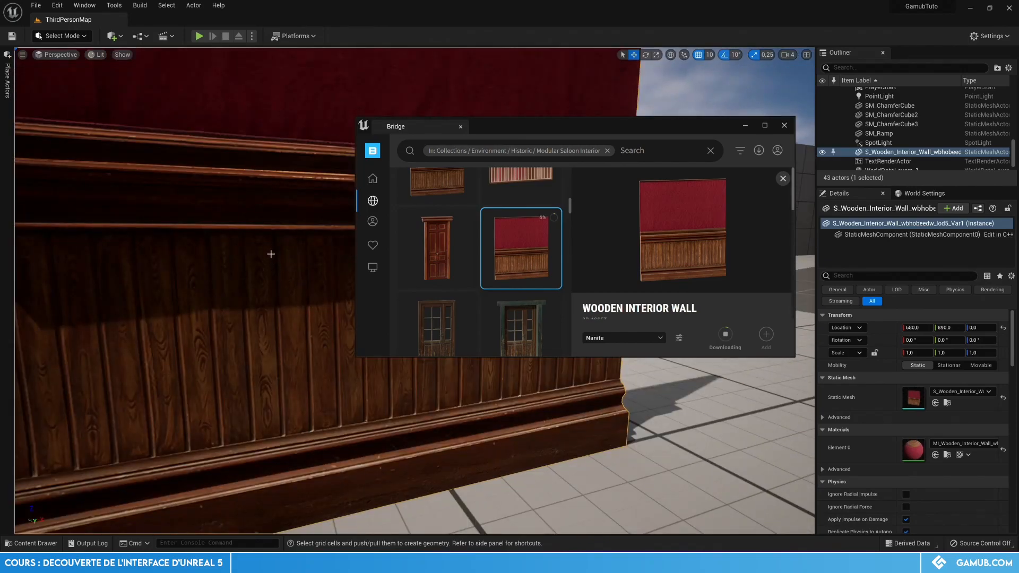
{"action": "right_click_drag", "start_coordinate": [275, 226], "coordinate": [275, 249]}
{"action": "scroll", "coordinate": [275, 227], "scroll_direction": "down", "scroll_amount": 5}
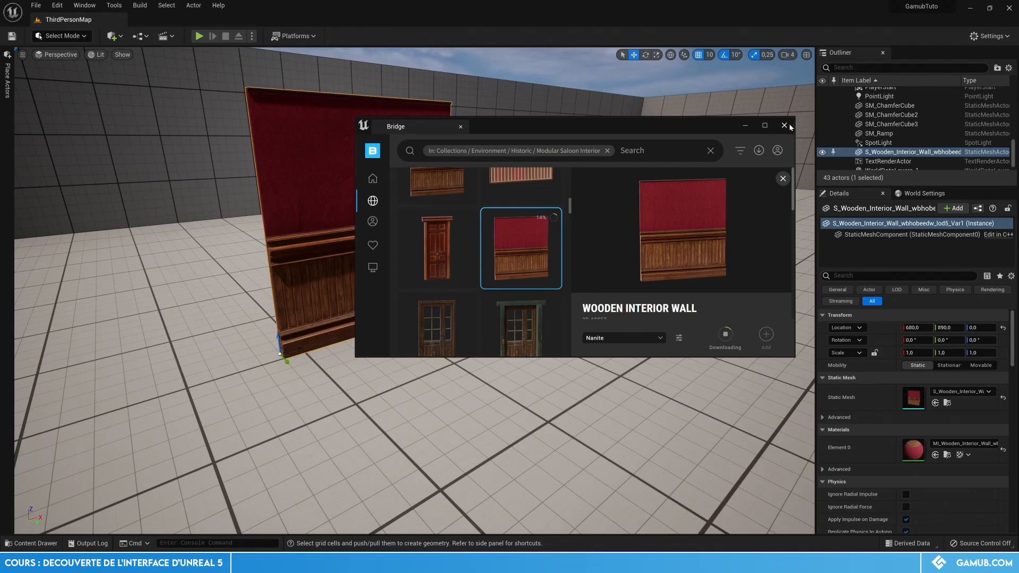
Dock Bridge beside the ThirdPersonMap level and return to the level view
{"action": "left_click_drag", "start_coordinate": [432, 129], "coordinate": [154, 22]}
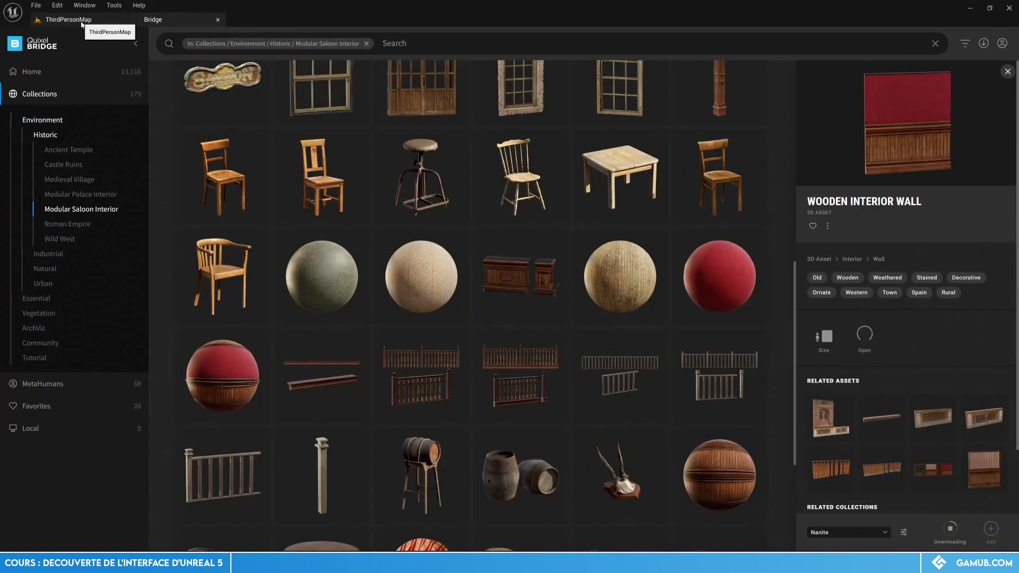
{"action": "left_click", "coordinate": [81, 23]}
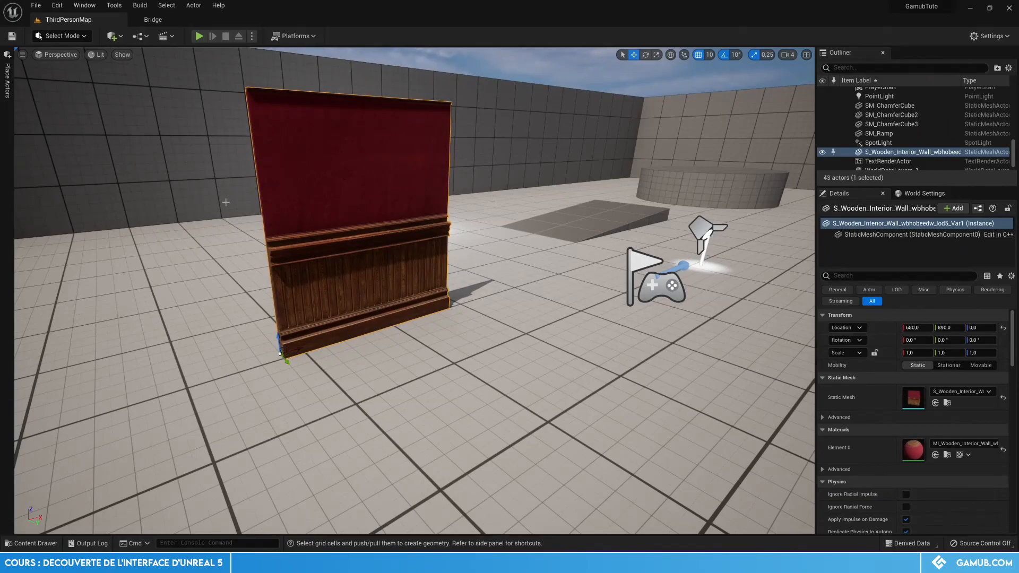
Examine the wall's red fabric and wooden moulding from an angled close-up view
{"action": "scroll", "coordinate": [284, 205], "scroll_direction": "up", "scroll_amount": 3}
{"action": "scroll", "coordinate": [225, 251], "scroll_direction": "down", "scroll_amount": 4}
{"action": "right_click_drag", "start_coordinate": [353, 264], "coordinate": [370, 256]}
{"action": "scroll", "coordinate": [356, 255], "scroll_direction": "up", "scroll_amount": 3}
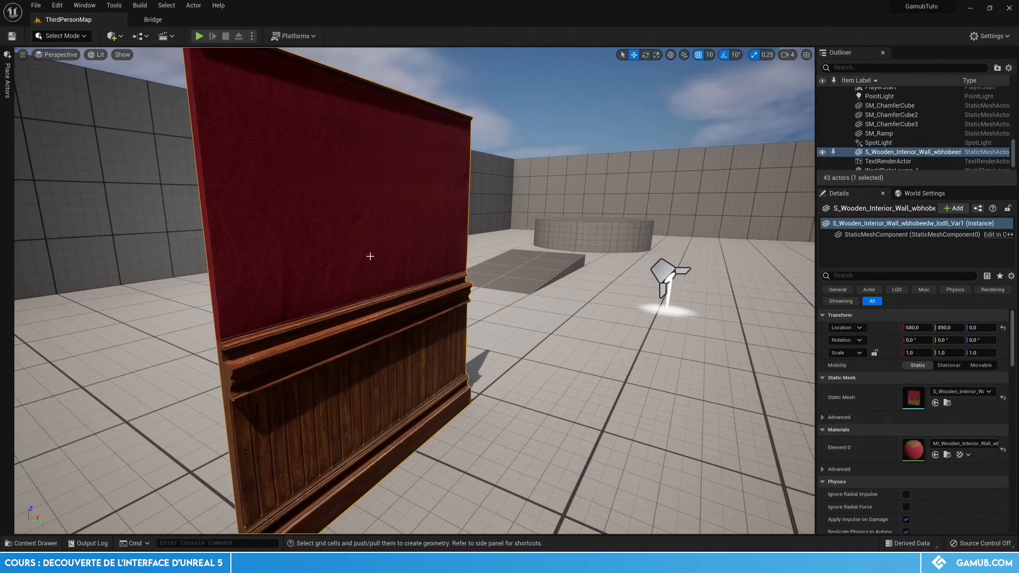
{"action": "scroll", "coordinate": [370, 256], "scroll_direction": "up", "scroll_amount": 3}
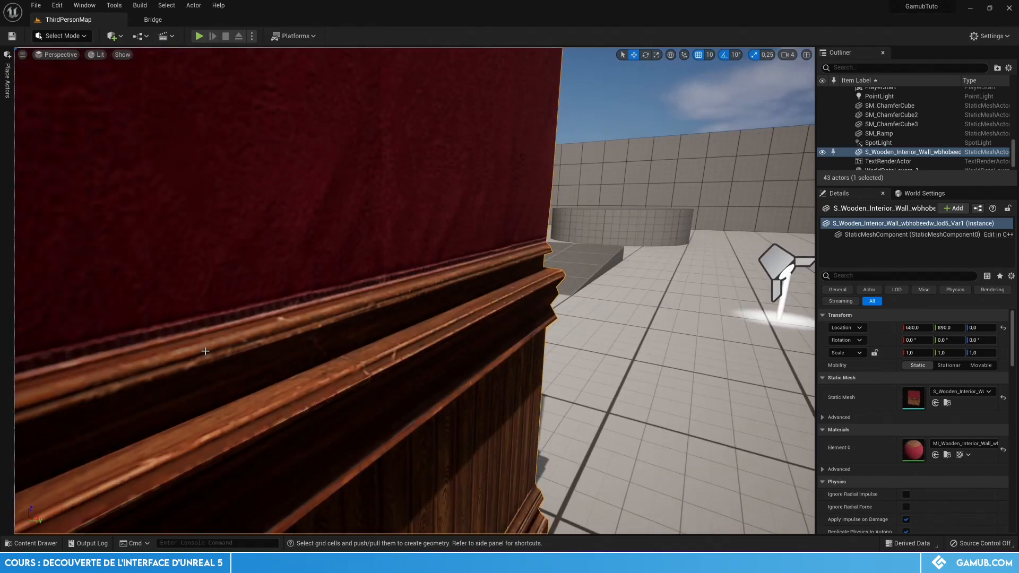
Check the Wooden Interior Wall's download progress in Bridge and return to the level
{"action": "left_click", "coordinate": [154, 20]}
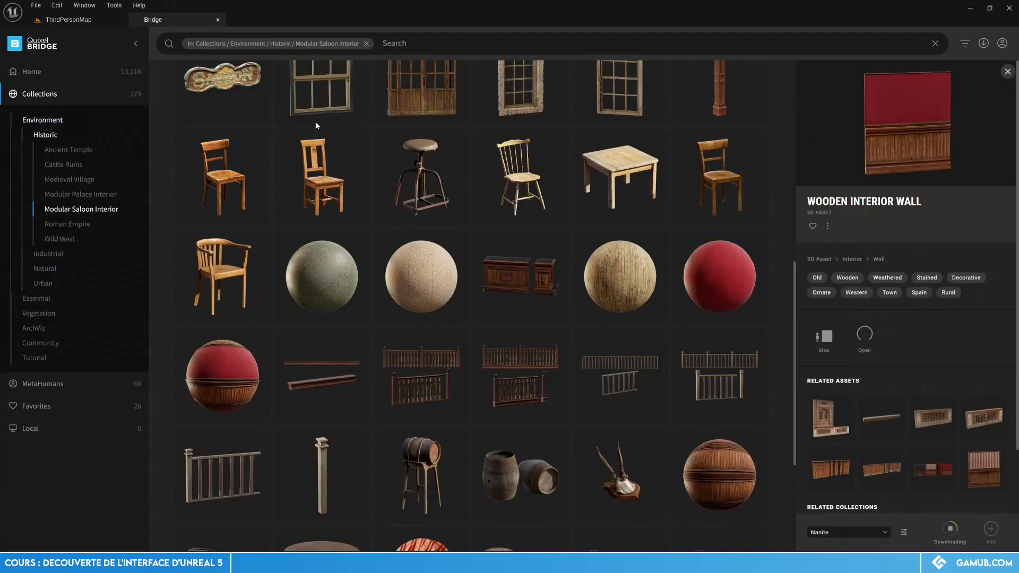
{"action": "scroll", "coordinate": [687, 229], "scroll_direction": "up", "scroll_amount": 4}
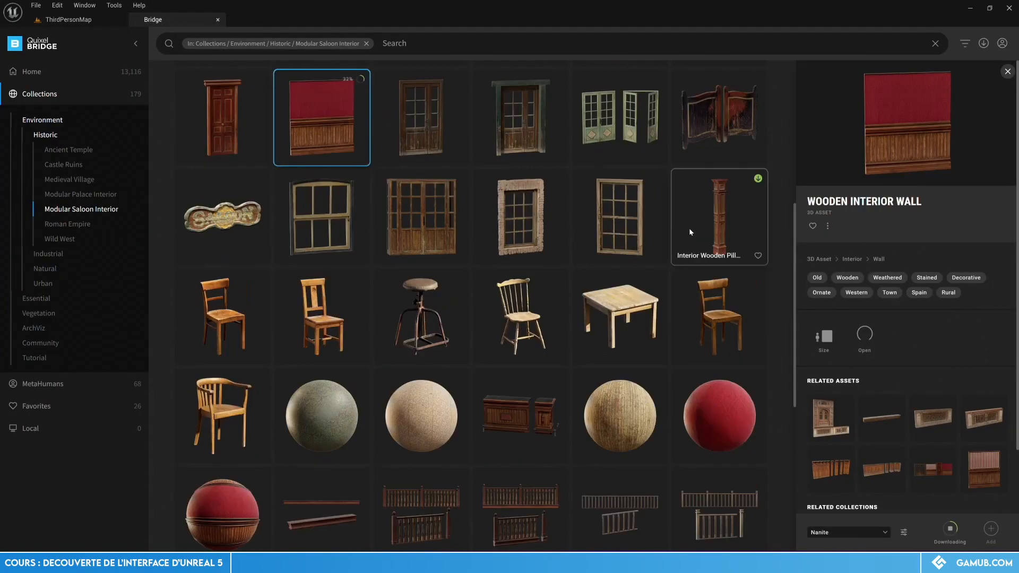
{"action": "left_click", "coordinate": [65, 19]}
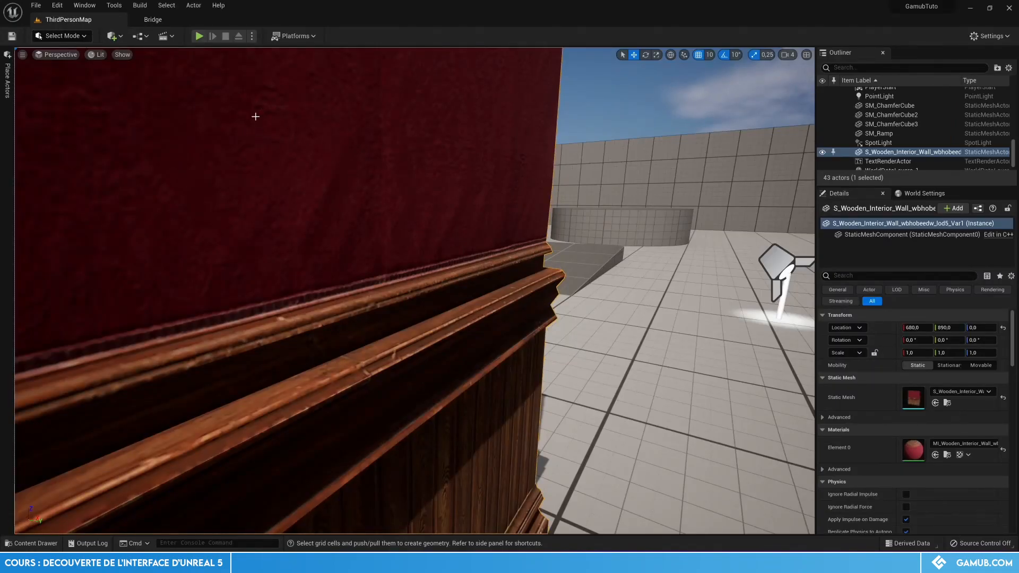
Compare the Blueprint class, level Blueprint and game mode options with those in Unreal Engine 4
{"action": "left_click", "coordinate": [137, 39]}
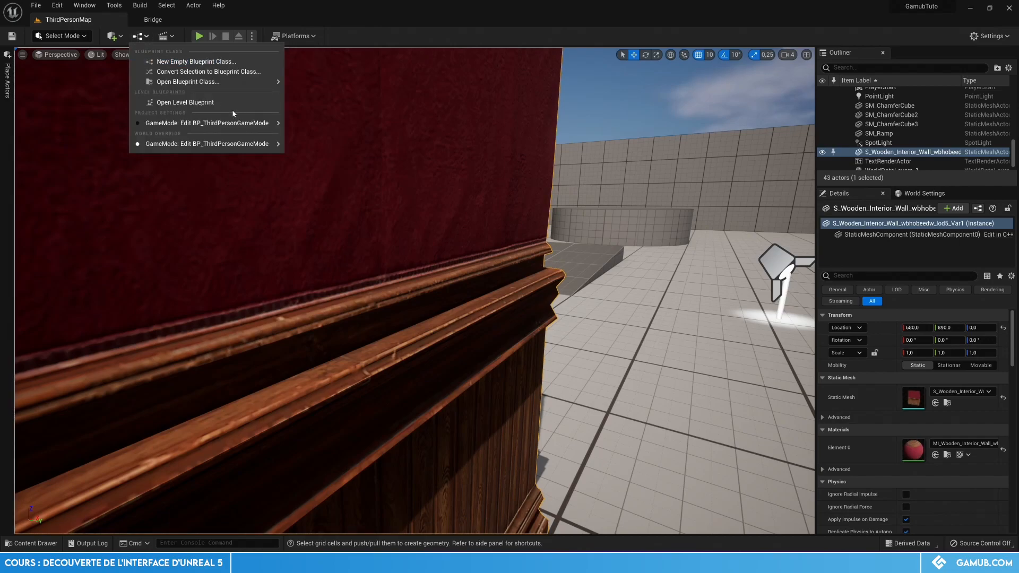
{"action": "left_click", "coordinate": [183, 101]}
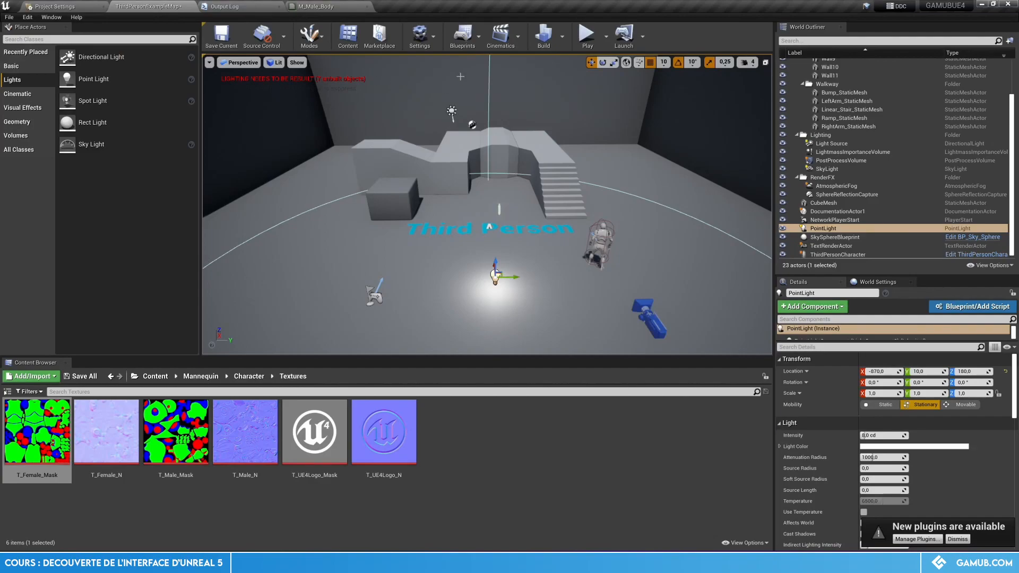
{"action": "left_click", "coordinate": [462, 36]}
{"action": "mouse_move", "coordinate": [489, 84]}
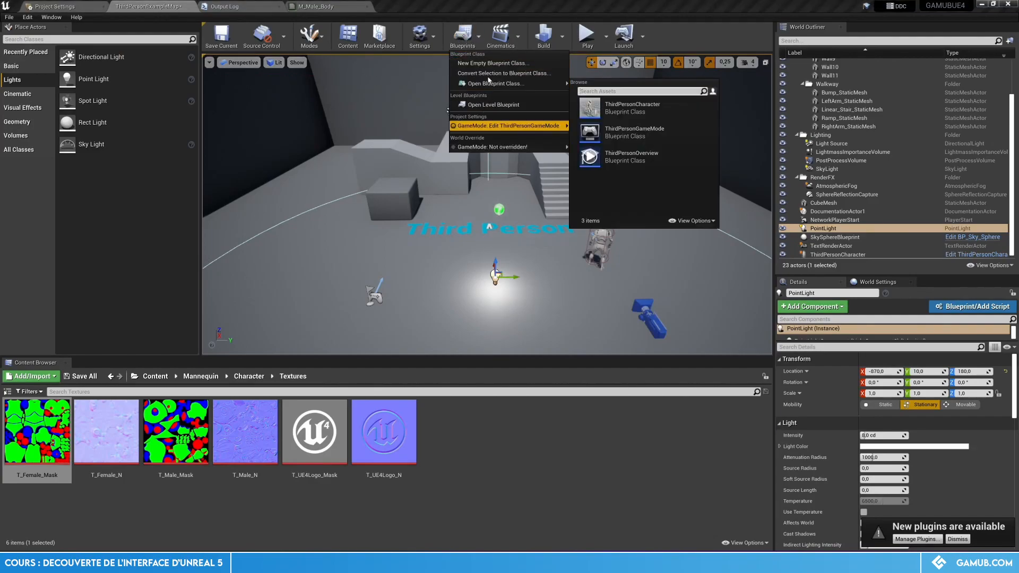
{"action": "mouse_move", "coordinate": [508, 126]}
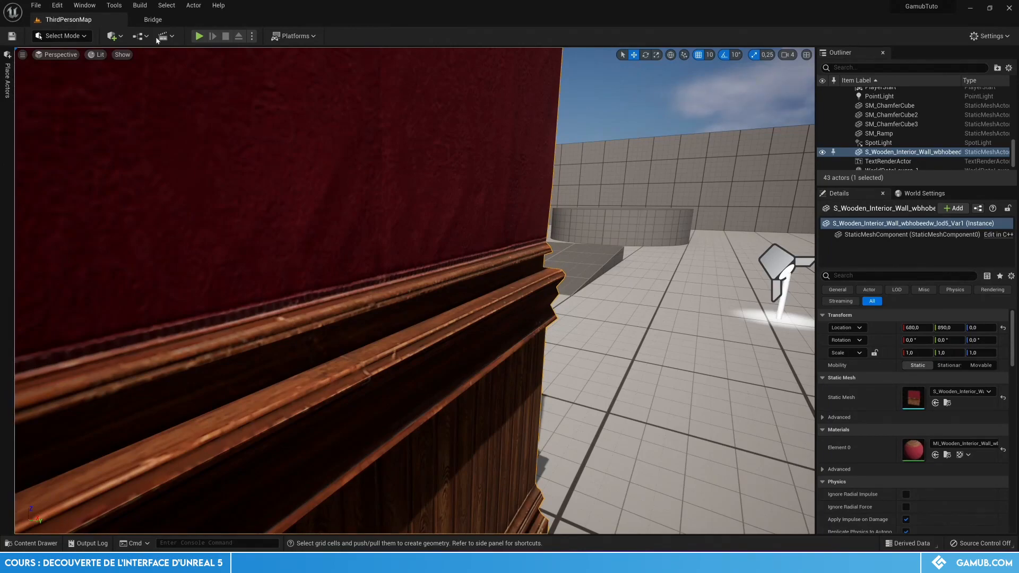
View the level and master sequence options and the play options in Unreal Engine 5
{"action": "left_click", "coordinate": [163, 38]}
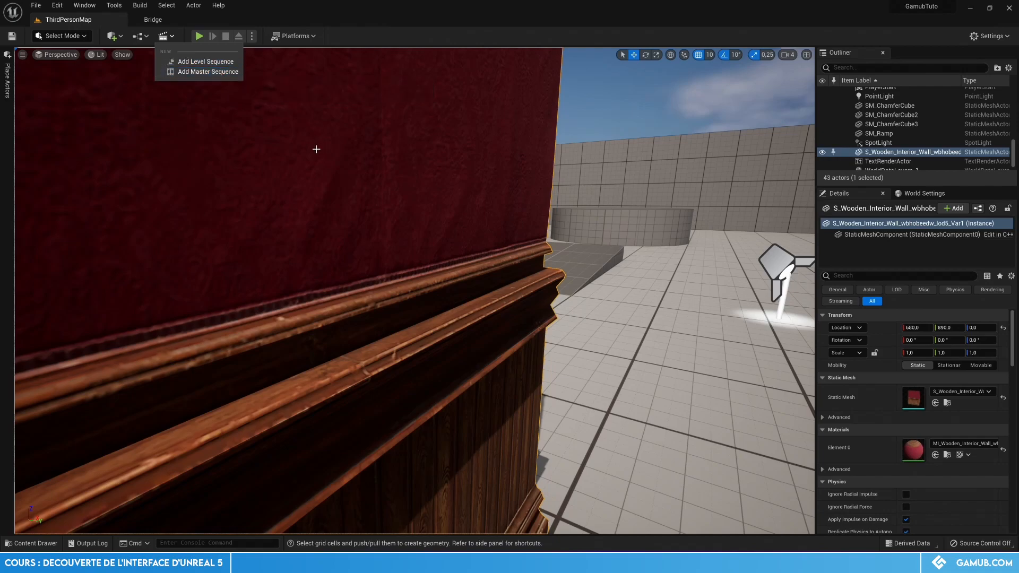
{"action": "left_click", "coordinate": [310, 3]}
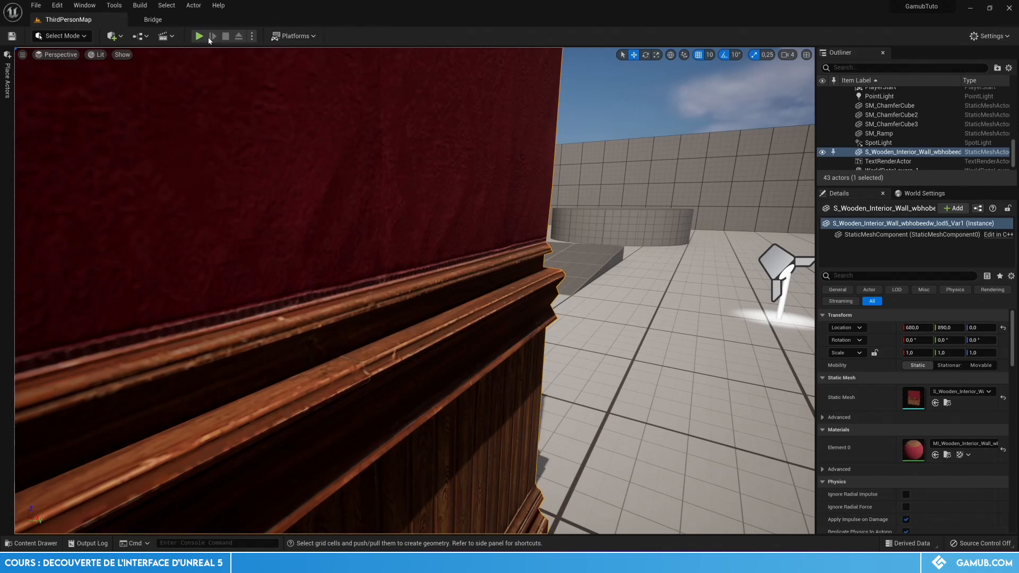
{"action": "left_click", "coordinate": [252, 37]}
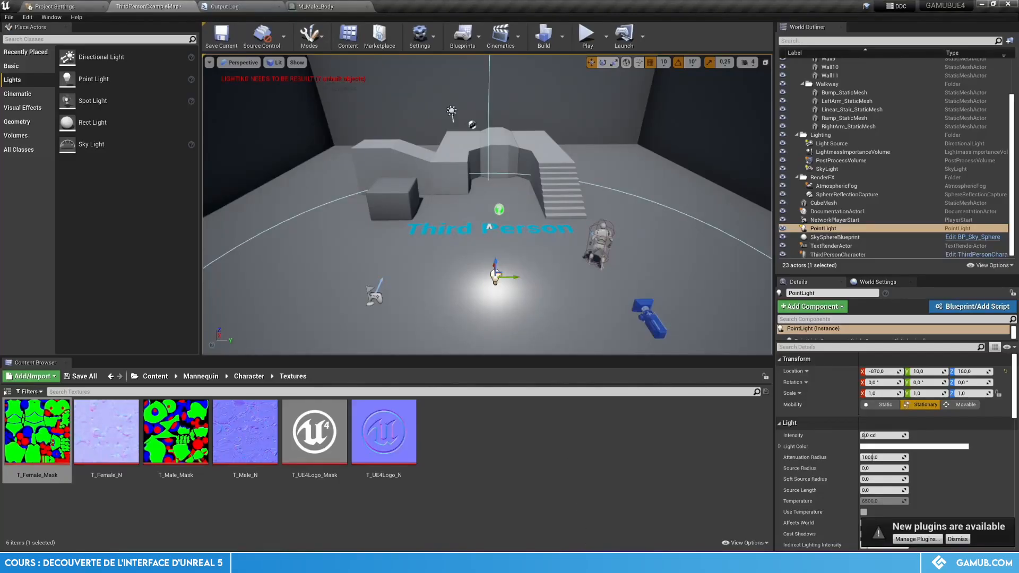
Compare Unreal Engine 4's launch controls with the platform options in Unreal Engine 5, including quick launch and Android
{"action": "left_click", "coordinate": [606, 36]}
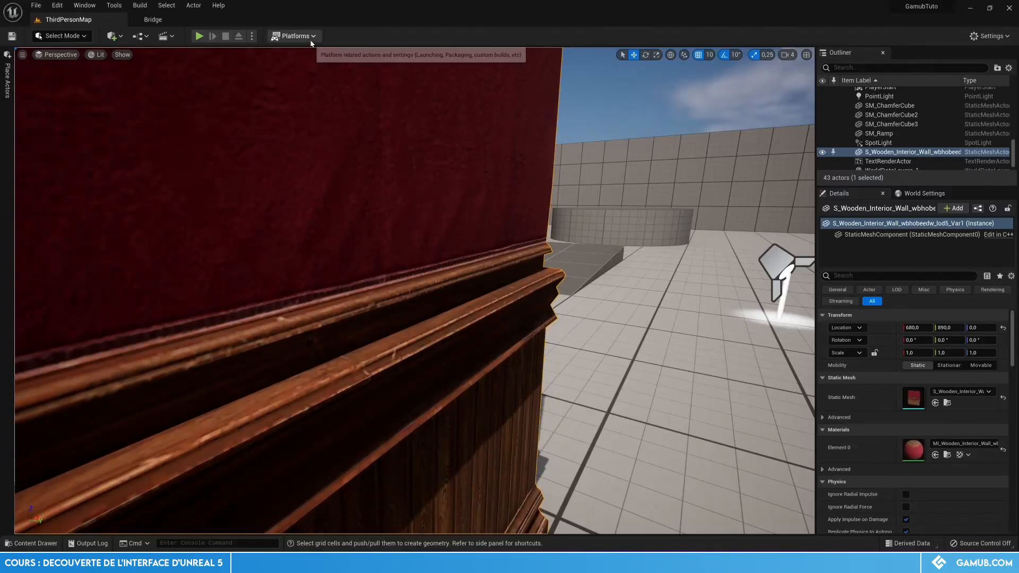
{"action": "left_click", "coordinate": [310, 38]}
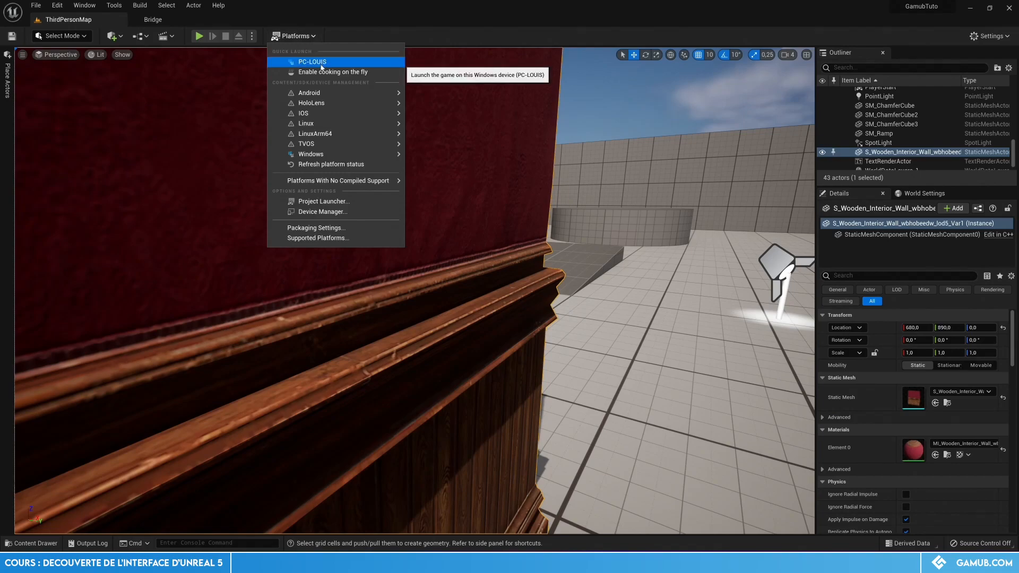
{"action": "mouse_move", "coordinate": [341, 94]}
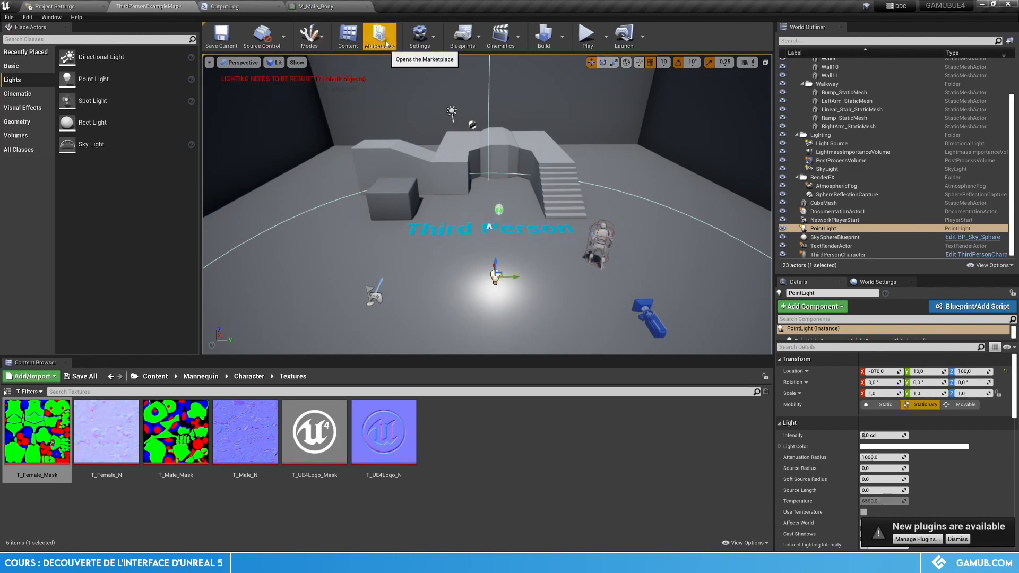
Show the Content Browser and view the source control options in Unreal Engine 4
{"action": "left_click", "coordinate": [351, 40]}
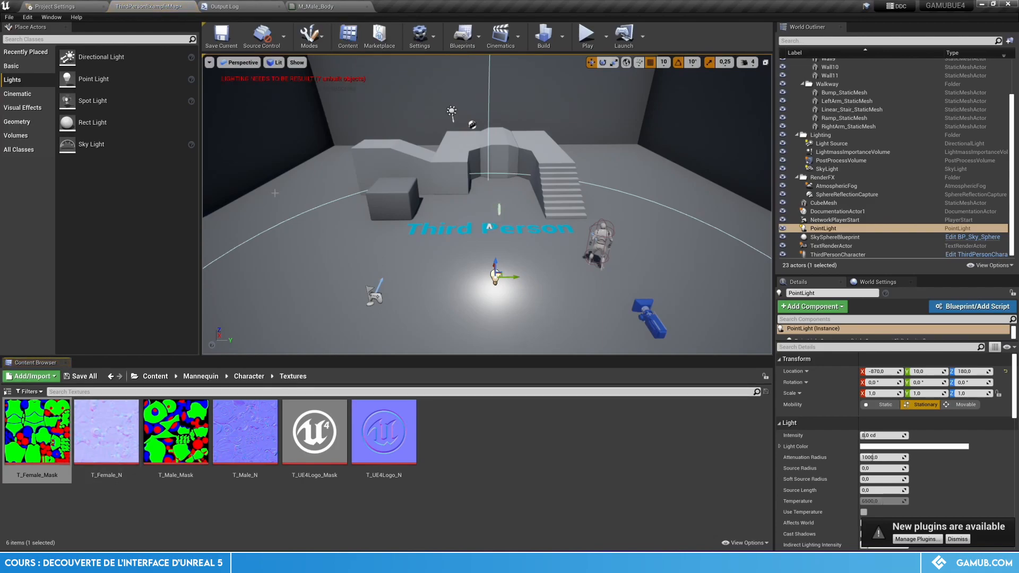
{"action": "left_click", "coordinate": [262, 35]}
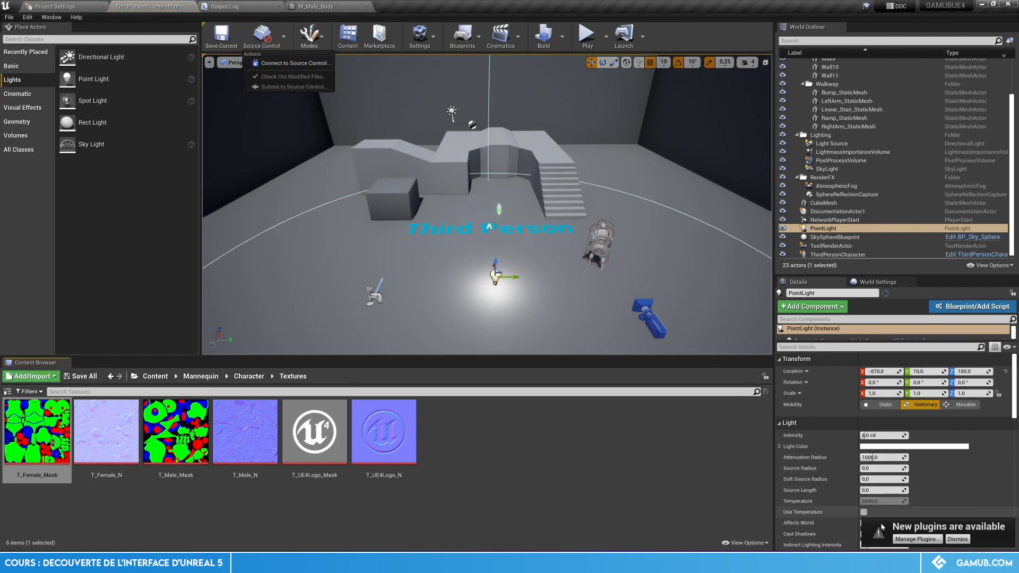
{"action": "left_click", "coordinate": [362, 83]}
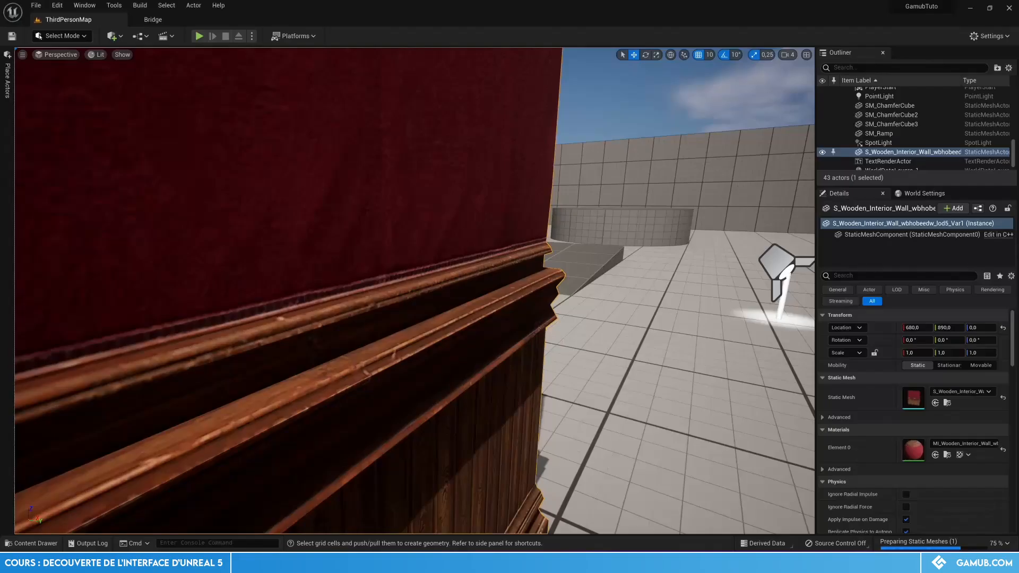
Review the Unreal Engine 5 project and editor settings and build commands, and focus the view on the wooden wall
{"action": "left_click", "coordinate": [979, 37]}
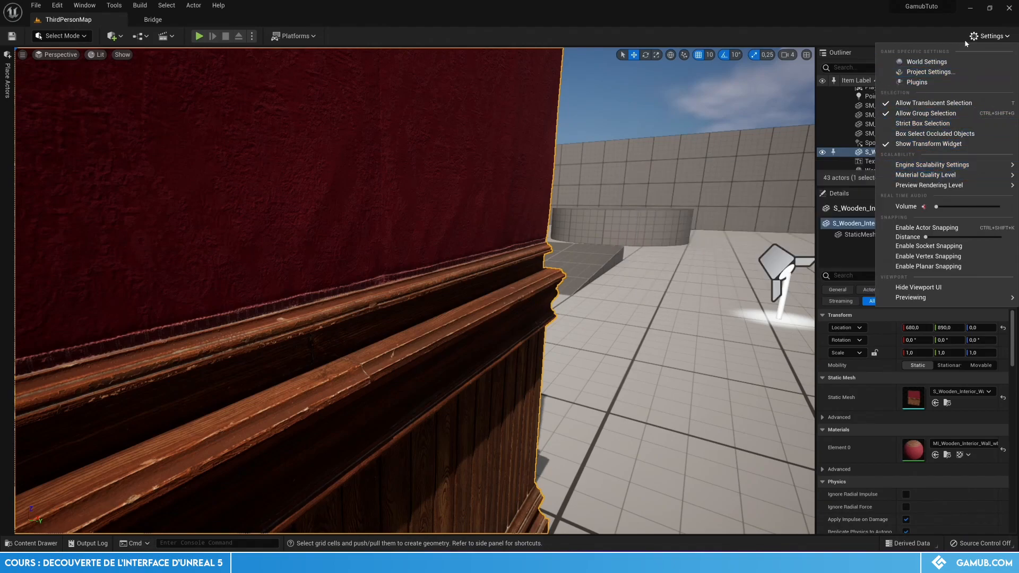
{"action": "left_click", "coordinate": [136, 11]}
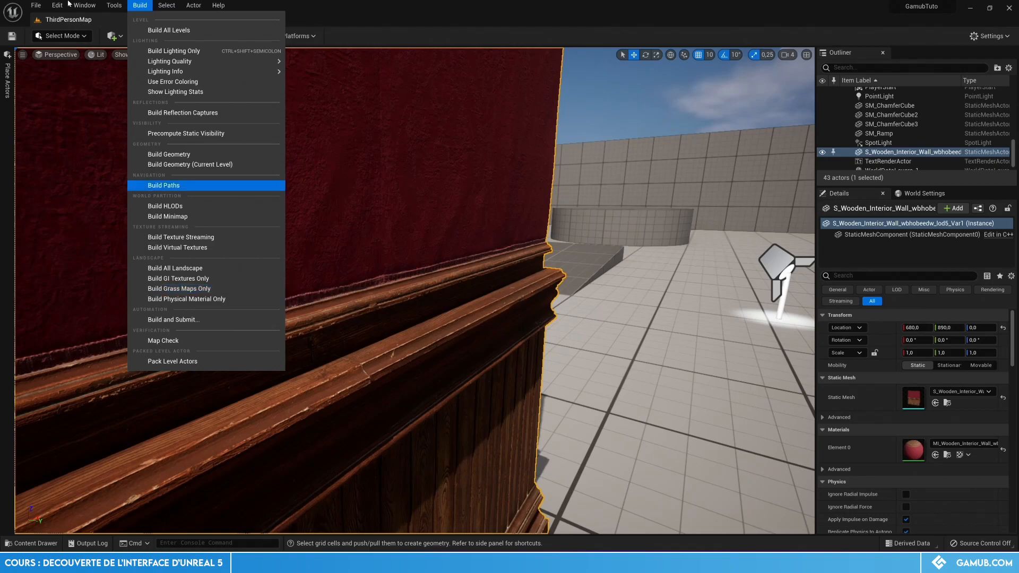
{"action": "left_click", "coordinate": [85, 6]}
{"action": "left_click", "coordinate": [115, 5]}
{"action": "left_click", "coordinate": [399, 241]}
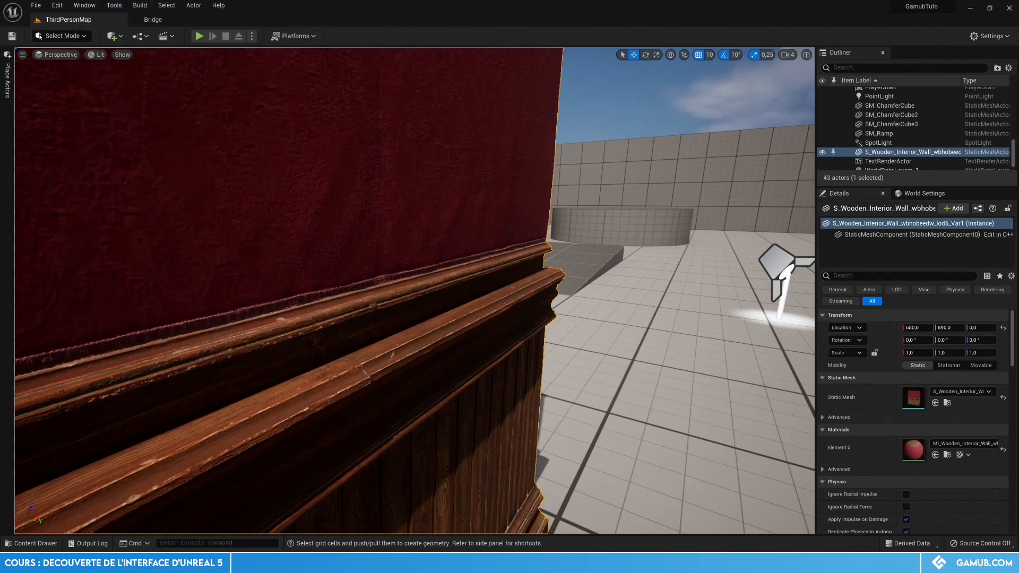
{"action": "key", "text": "f"}
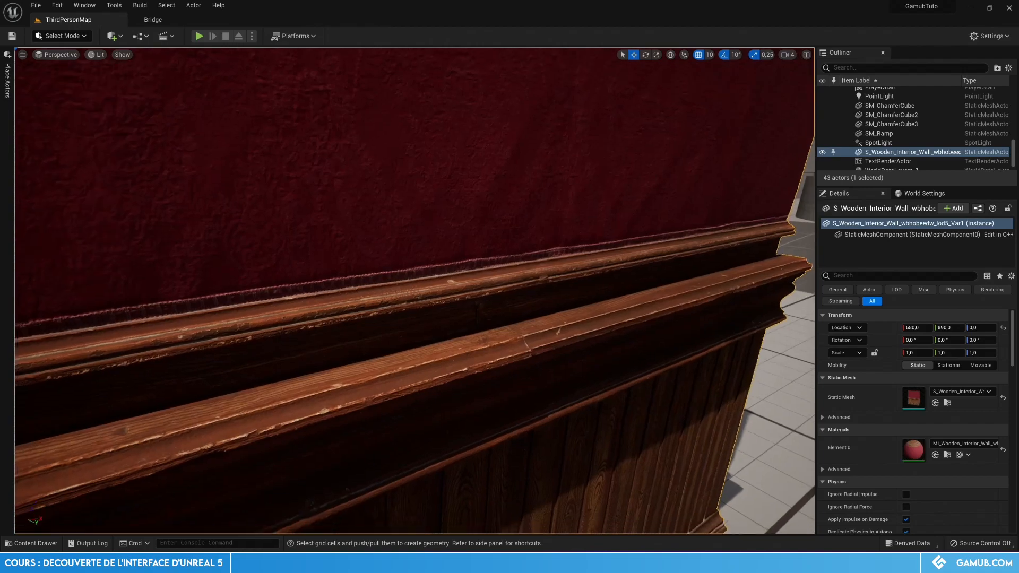
Browse the project content to the Wooden_Interior_Wall_wbhobeedw folder inside Megascans/3D_Assets
{"action": "scroll", "coordinate": [497, 248], "scroll_direction": "up", "scroll_amount": 3}
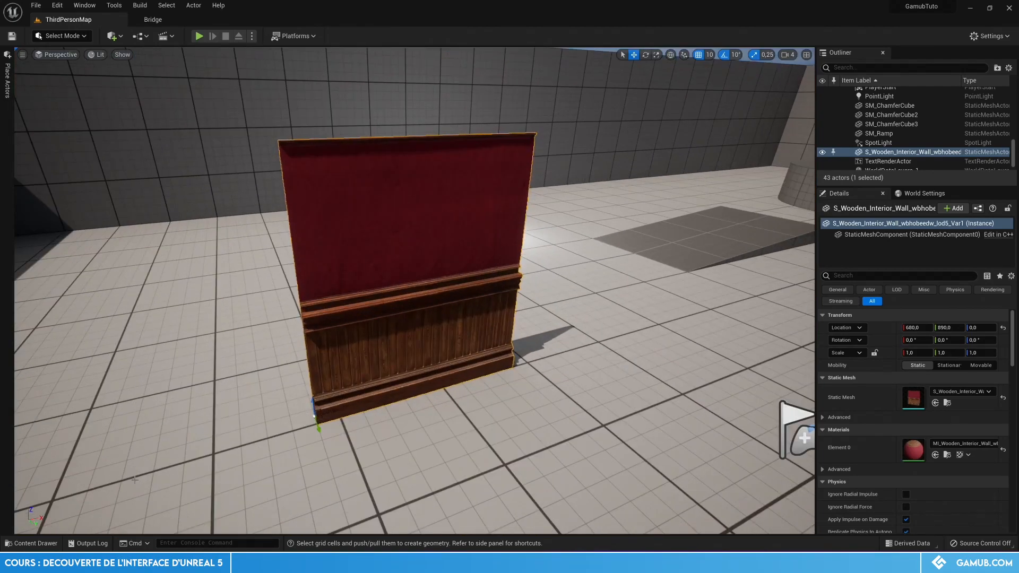
{"action": "left_click", "coordinate": [32, 543]}
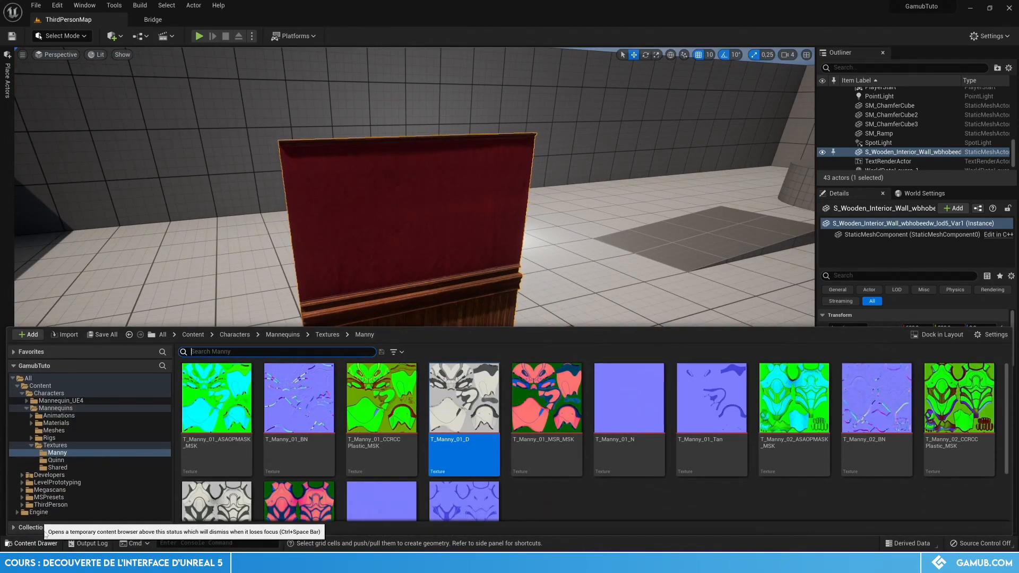
{"action": "left_click", "coordinate": [28, 378]}
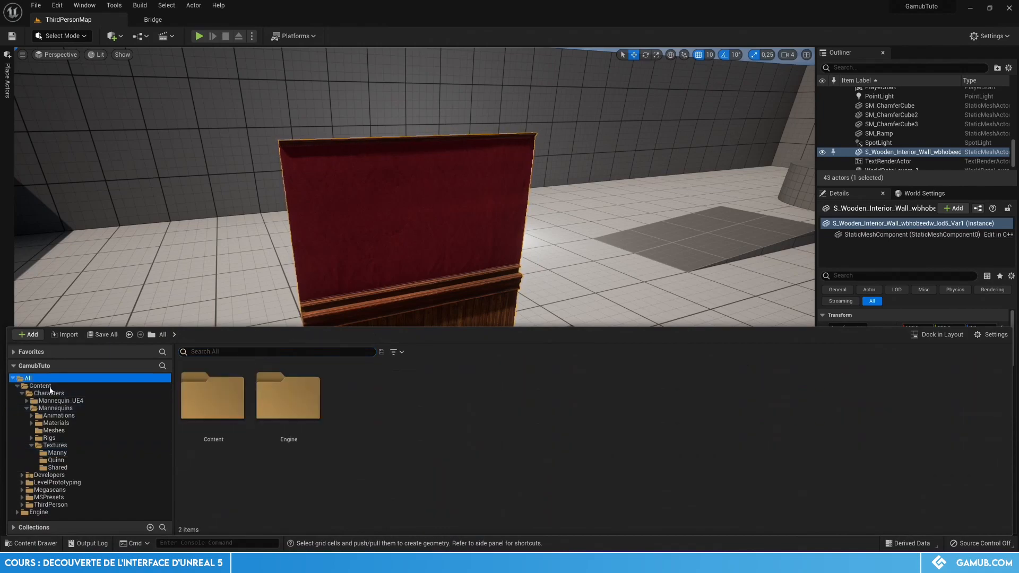
{"action": "left_click", "coordinate": [61, 385]}
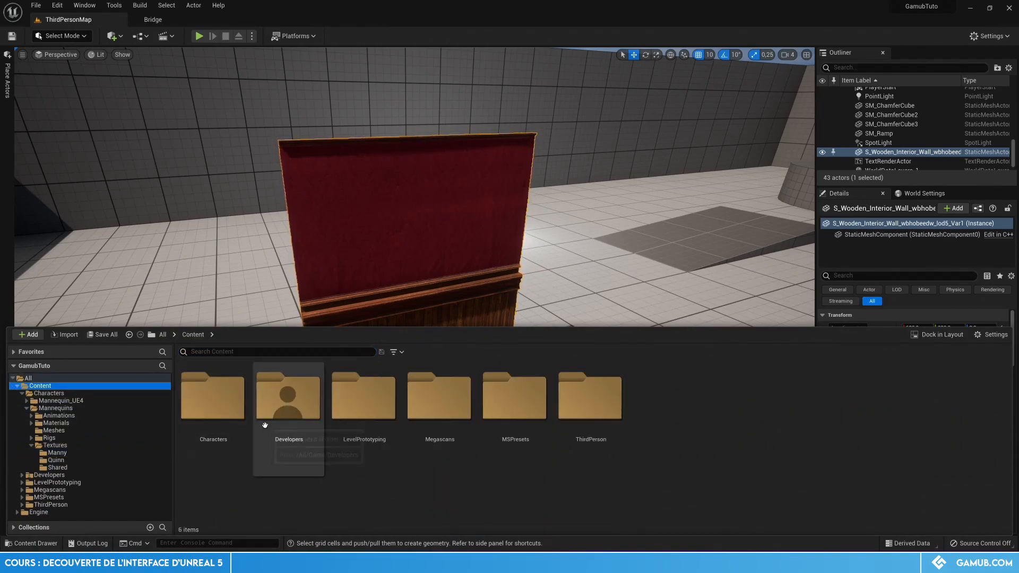
{"action": "double_click", "coordinate": [438, 427]}
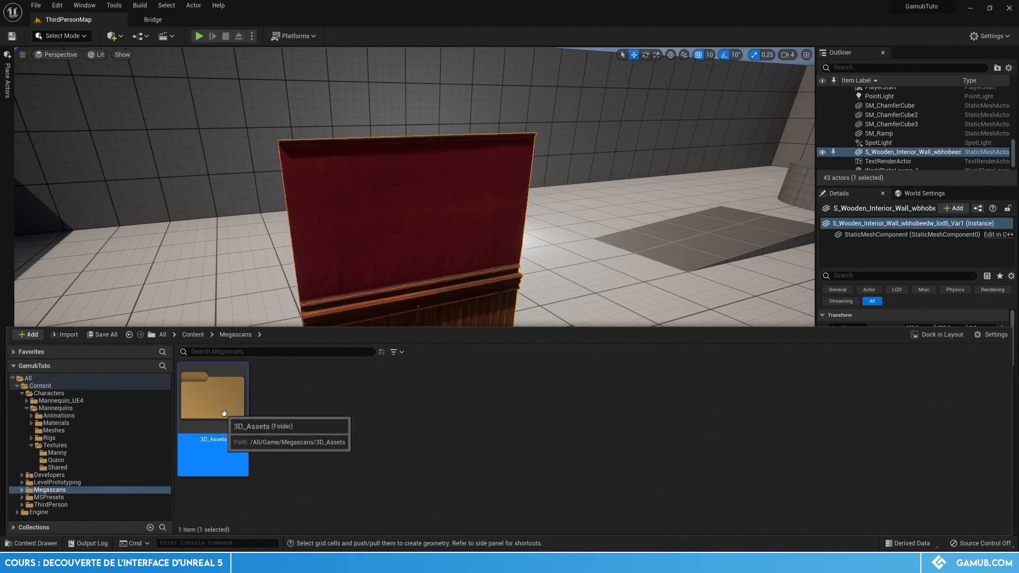
{"action": "double_click", "coordinate": [213, 398]}
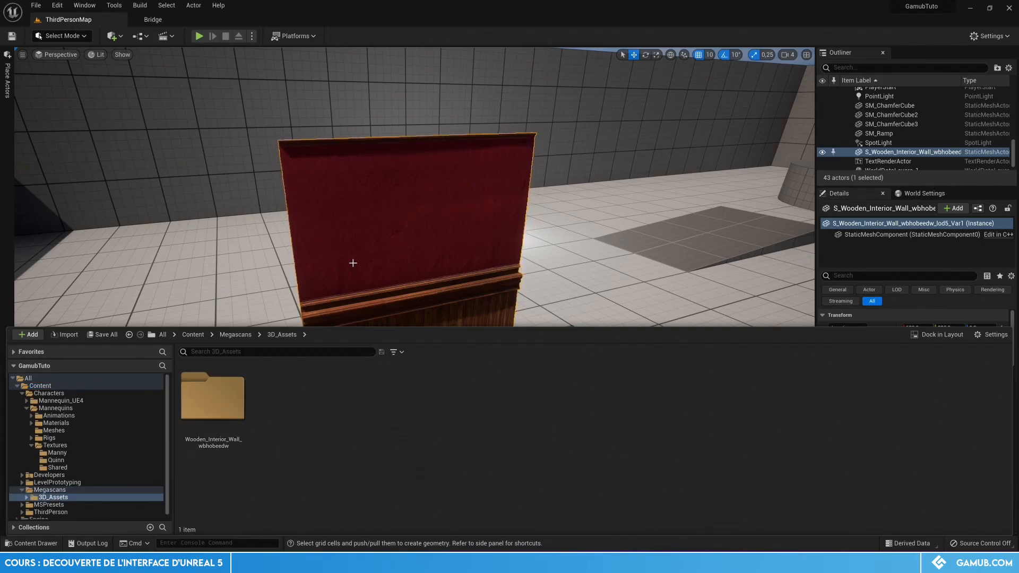
{"action": "double_click", "coordinate": [231, 432]}
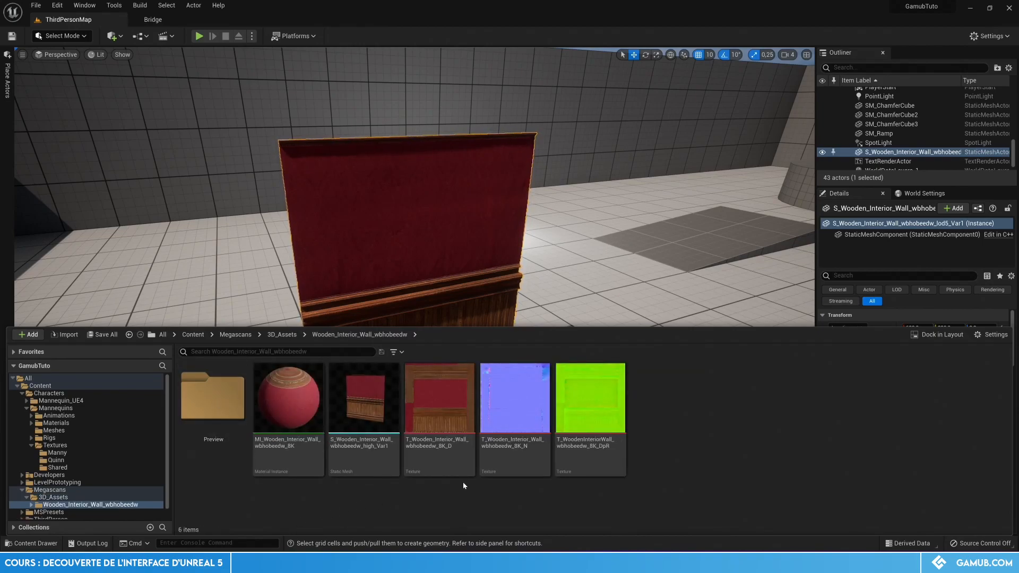
Inspect the wooden wall's material instance, textures and high-detail static mesh information
{"action": "mouse_move", "coordinate": [299, 456]}
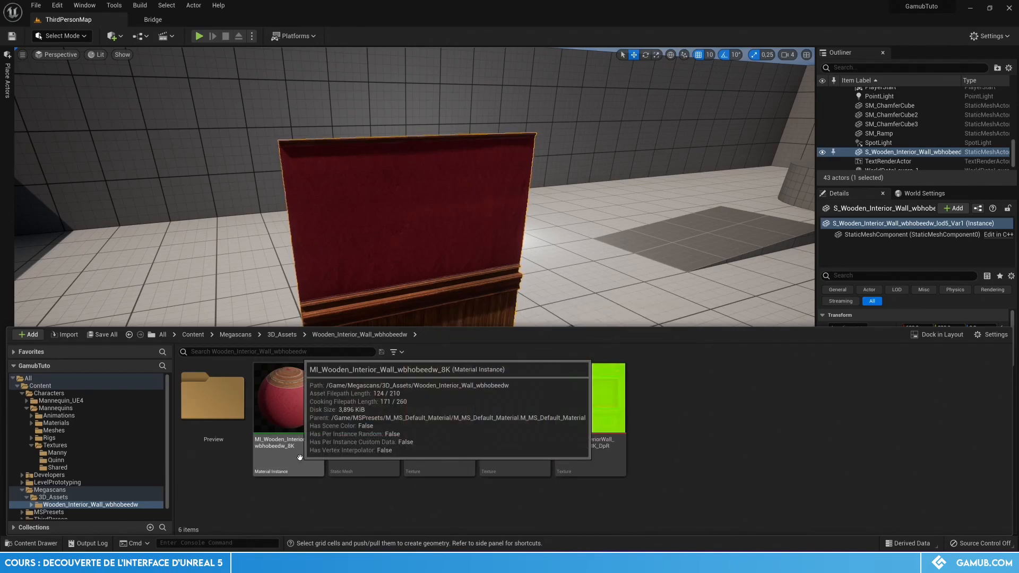
{"action": "left_click", "coordinate": [377, 455]}
{"action": "left_click", "coordinate": [451, 445]}
{"action": "left_click", "coordinate": [523, 445]}
{"action": "mouse_move", "coordinate": [585, 443]}
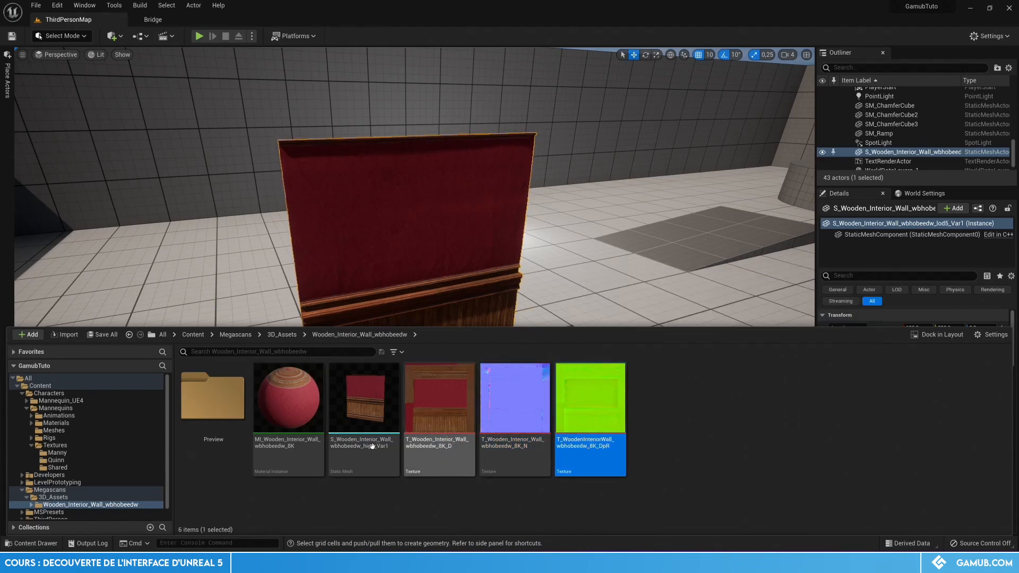
{"action": "left_click", "coordinate": [368, 446]}
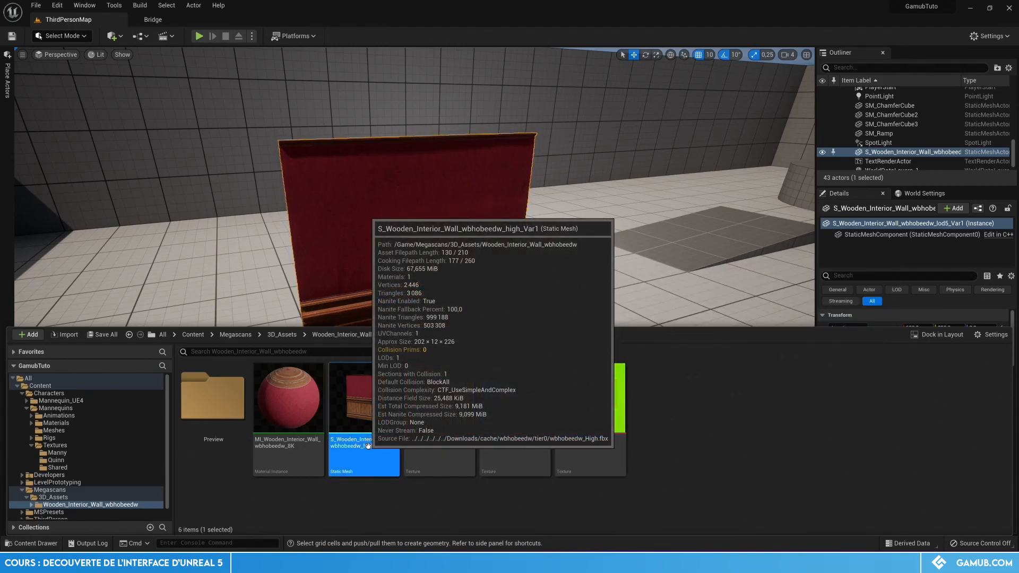
Open the static mesh S_Wooden_Interior_Wall_wbhobeedw_high_Var1 and examine its wireframe density from close up and far away
{"action": "double_click", "coordinate": [368, 446]}
{"action": "left_click_drag", "start_coordinate": [407, 290], "coordinate": [552, 290]}
{"action": "right_click_drag", "start_coordinate": [407, 290], "coordinate": [407, 340]}
{"action": "right_click_drag", "start_coordinate": [408, 291], "coordinate": [407, 389]}
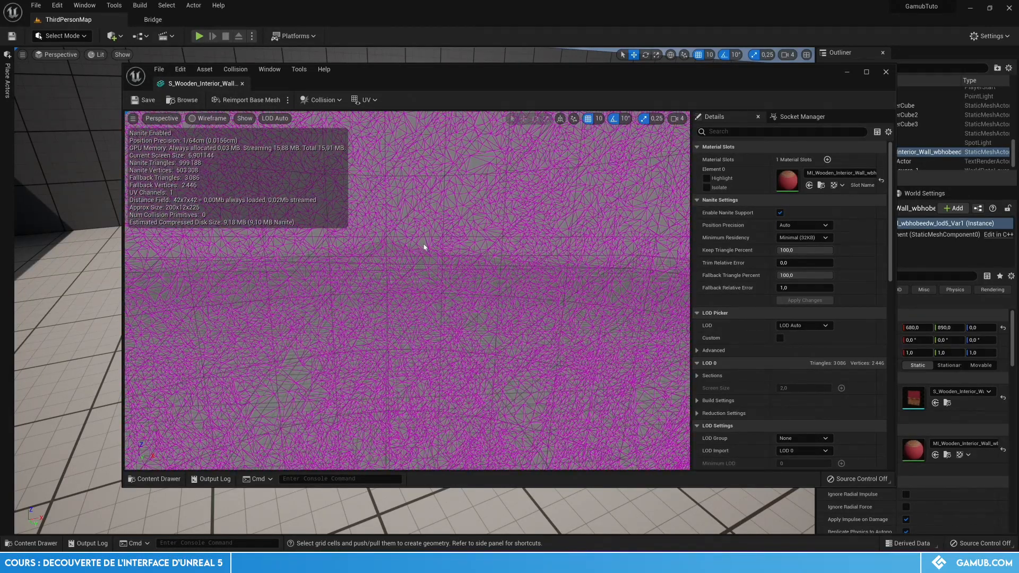
{"action": "right_click_drag", "start_coordinate": [407, 388], "coordinate": [416, 240]}
{"action": "scroll", "coordinate": [416, 240], "scroll_direction": "down", "scroll_amount": 8}
{"action": "scroll", "coordinate": [410, 294], "scroll_direction": "up", "scroll_amount": 2}
{"action": "scroll", "coordinate": [412, 294], "scroll_direction": "down", "scroll_amount": 2}
{"action": "scroll", "coordinate": [413, 293], "scroll_direction": "up", "scroll_amount": 2}
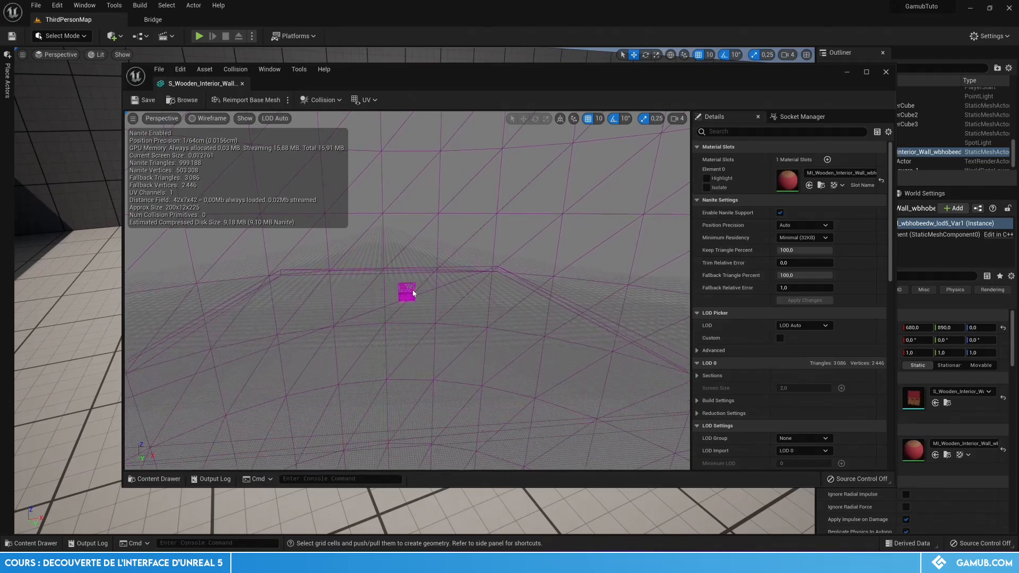
{"action": "scroll", "coordinate": [411, 295], "scroll_direction": "up", "scroll_amount": 4}
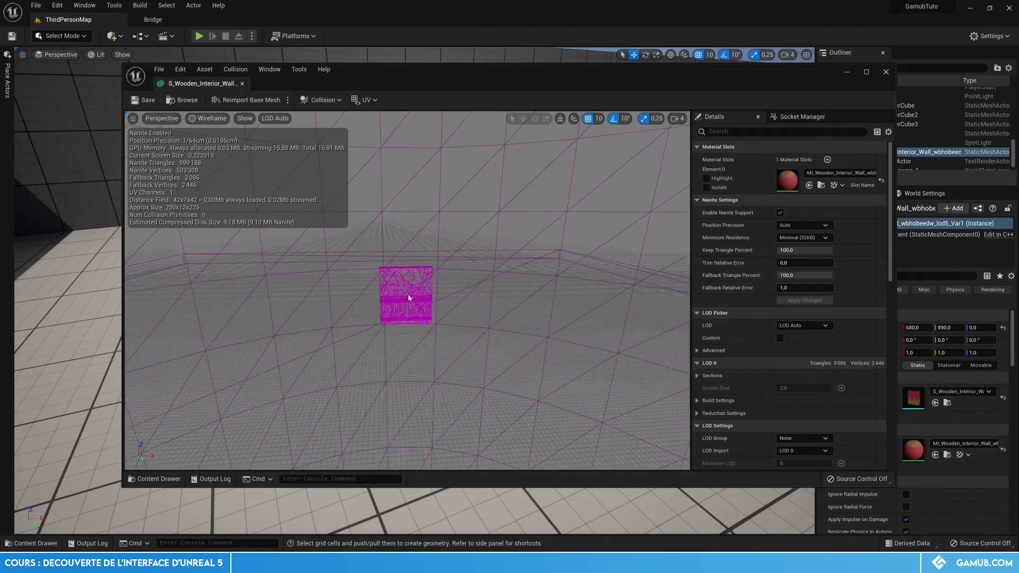
{"action": "scroll", "coordinate": [408, 297], "scroll_direction": "up", "scroll_amount": 5}
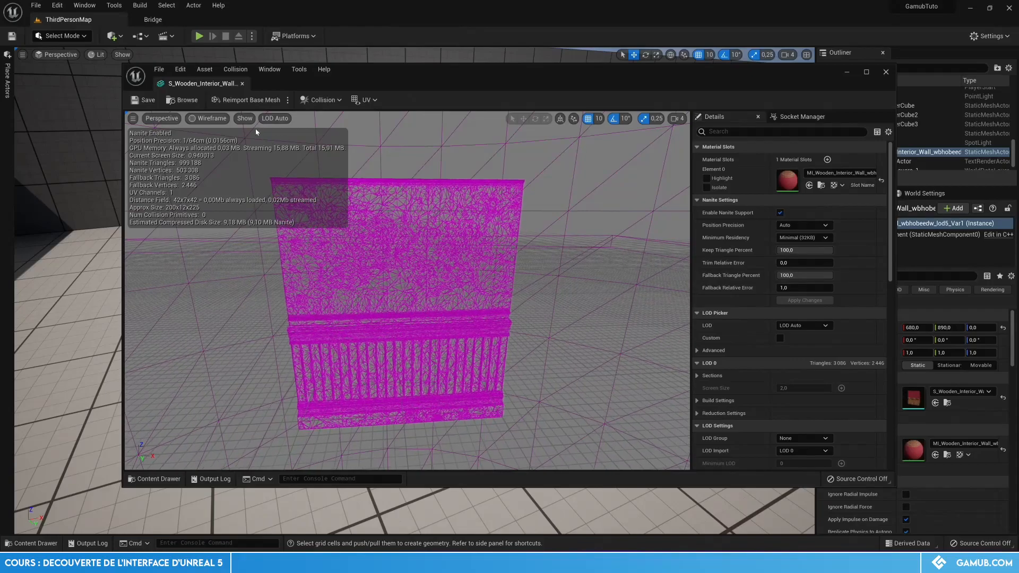
{"action": "scroll", "coordinate": [249, 127], "scroll_direction": "up", "scroll_amount": 3}
Compare the wall mesh in Lit and Wireframe view modes, finishing in Lit
{"action": "left_click", "coordinate": [209, 118]}
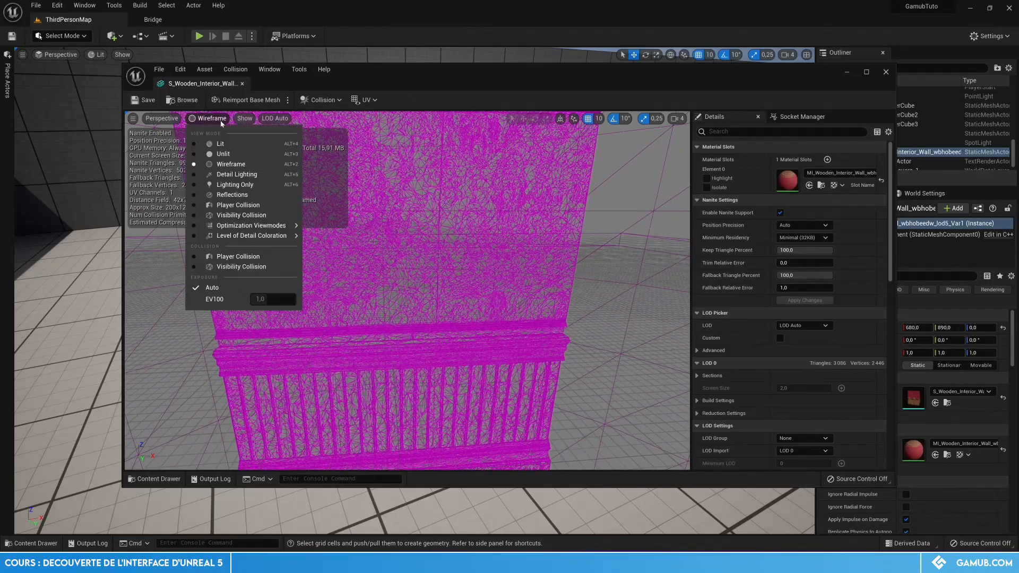
{"action": "left_click", "coordinate": [240, 149]}
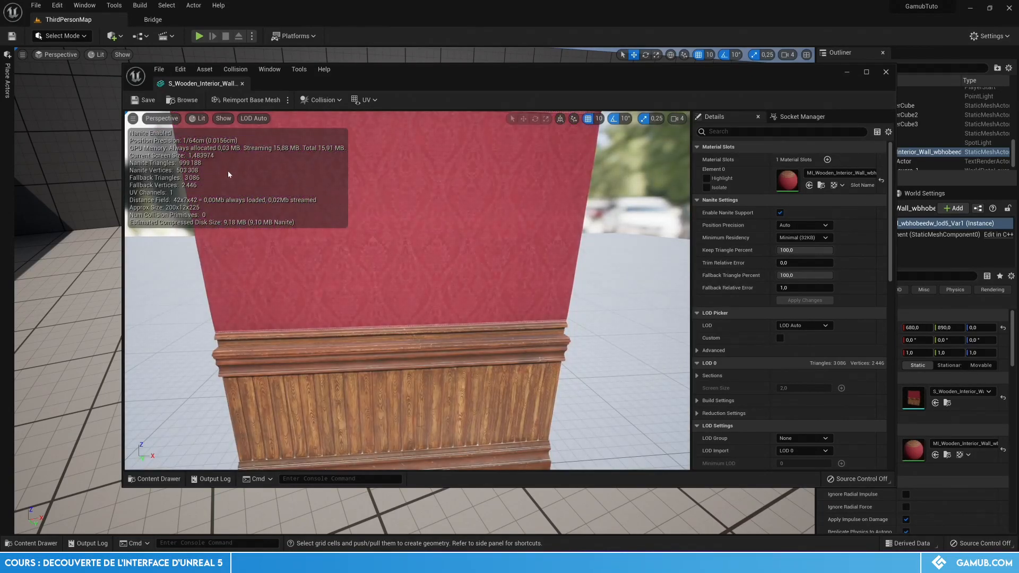
{"action": "scroll", "coordinate": [228, 130], "scroll_direction": "up", "scroll_amount": 3}
{"action": "left_click", "coordinate": [201, 118]}
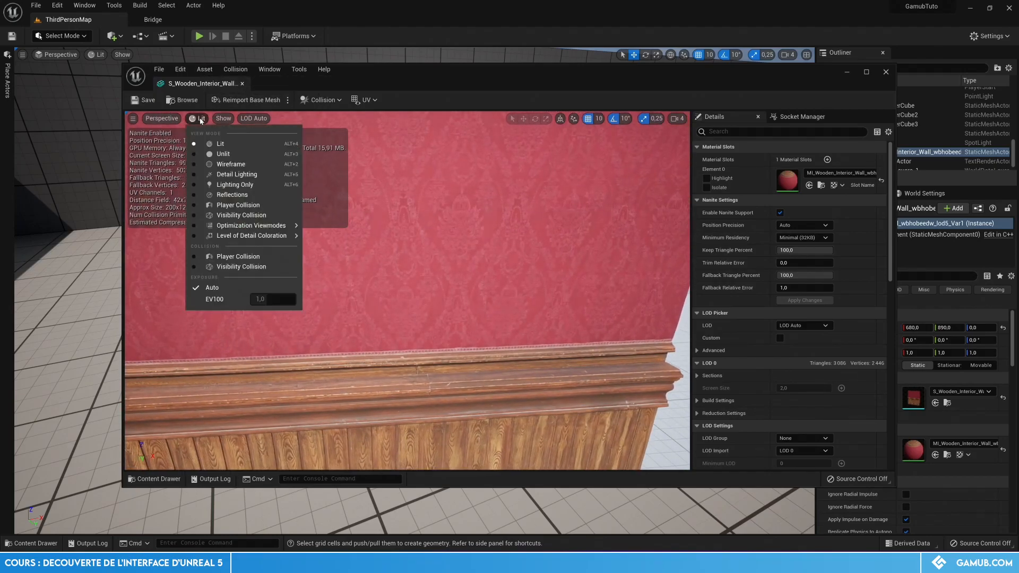
{"action": "left_click", "coordinate": [231, 165]}
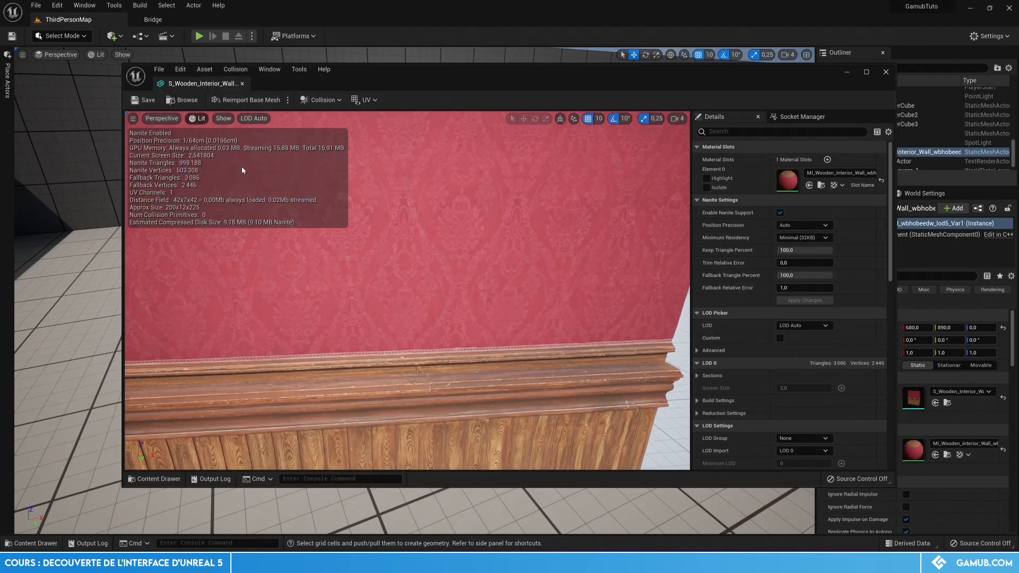
{"action": "scroll", "coordinate": [416, 291], "scroll_direction": "up", "scroll_amount": 1}
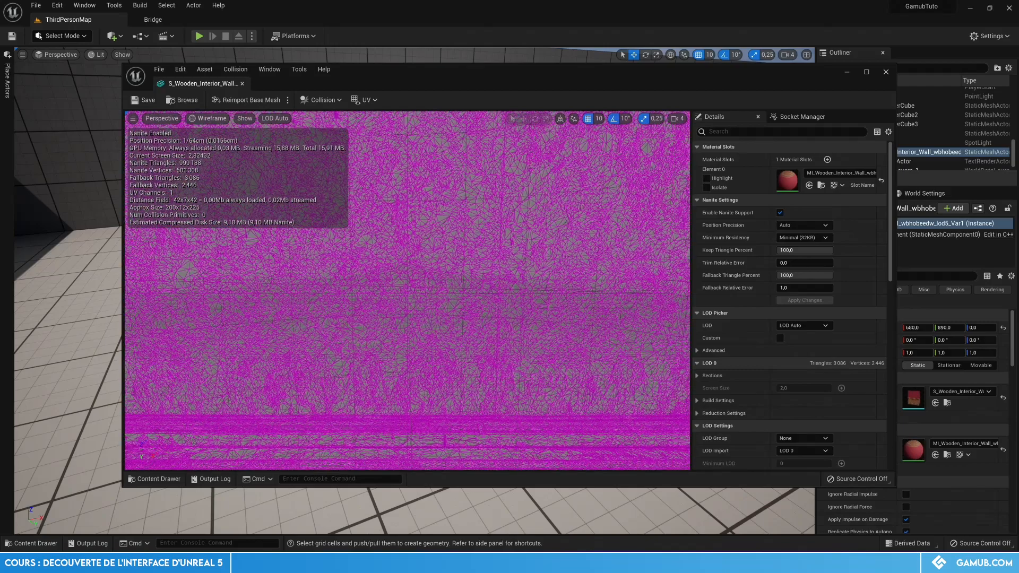
{"action": "right_click_drag", "start_coordinate": [401, 212], "coordinate": [412, 228]}
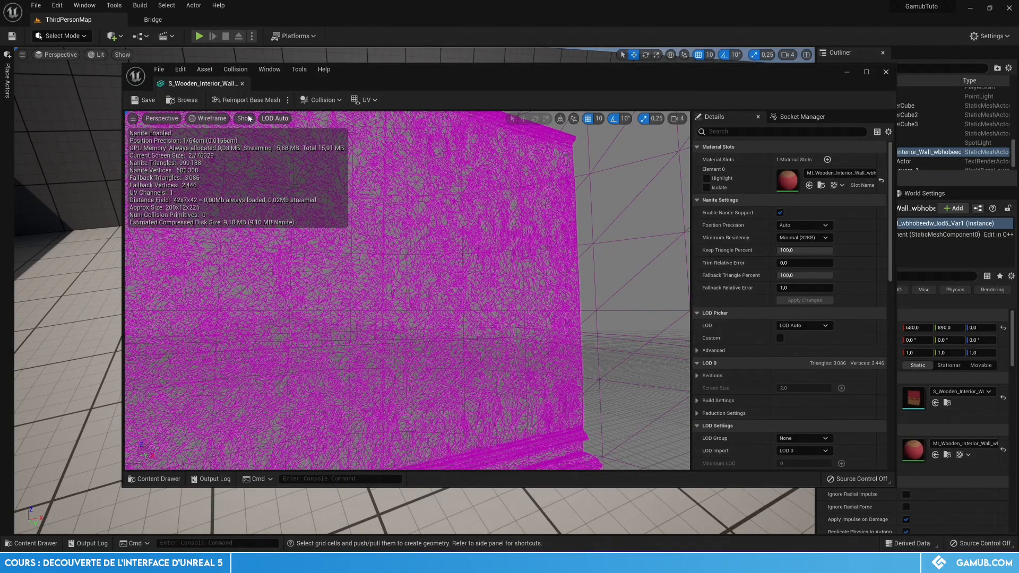
{"action": "left_click", "coordinate": [223, 121]}
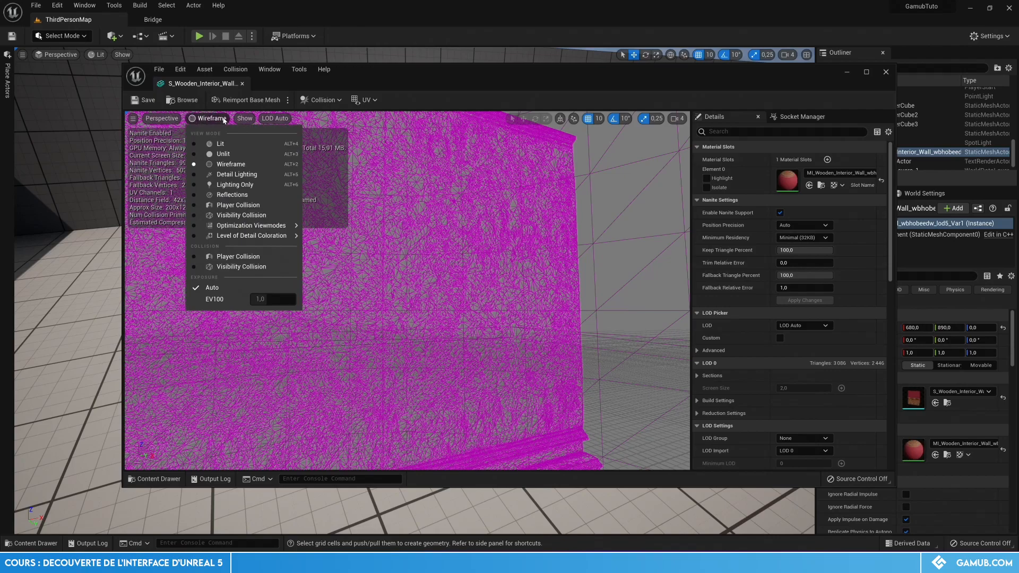
{"action": "left_click", "coordinate": [223, 144]}
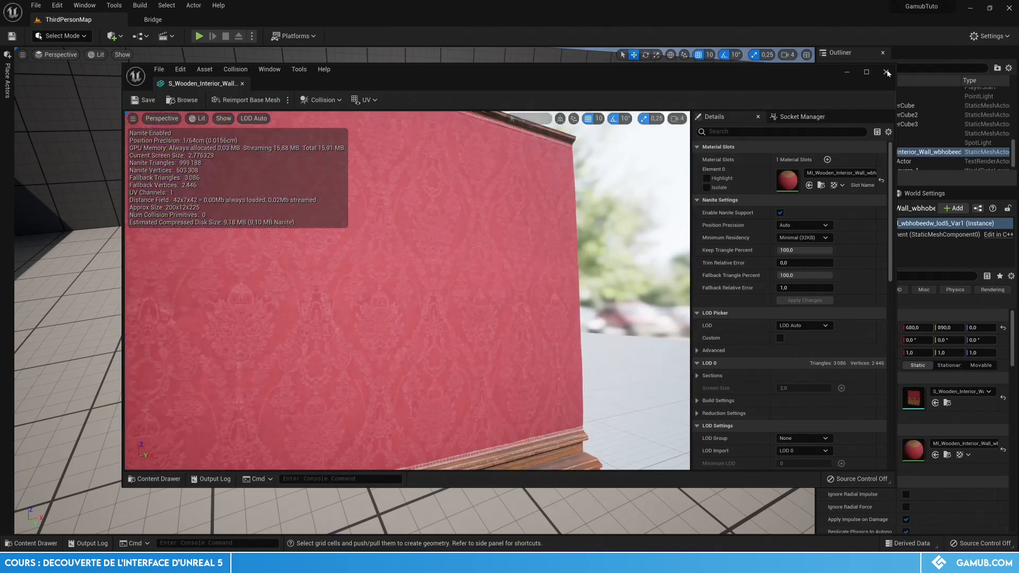
Review the level editor's build, window, tool, selection and actor commands, including the replacement options for the selected wall
{"action": "left_click", "coordinate": [140, 7]}
{"action": "left_click", "coordinate": [140, 6]}
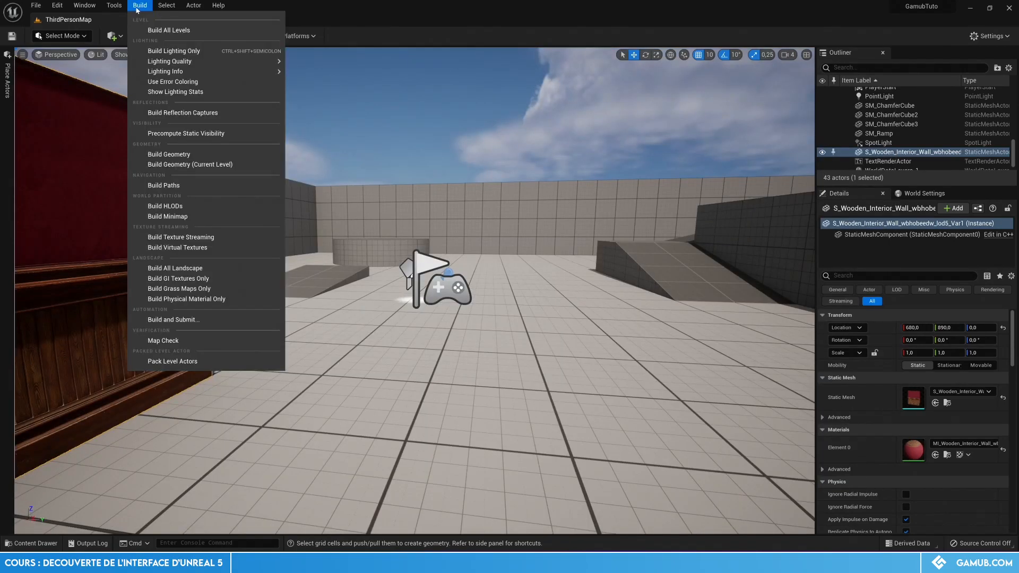
{"action": "left_click", "coordinate": [89, 6]}
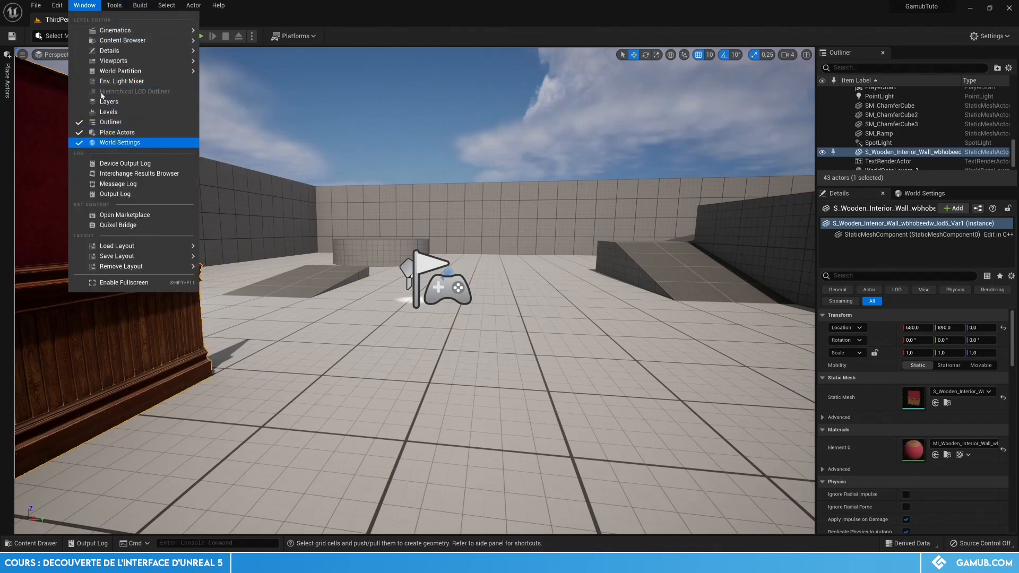
{"action": "left_click", "coordinate": [113, 5]}
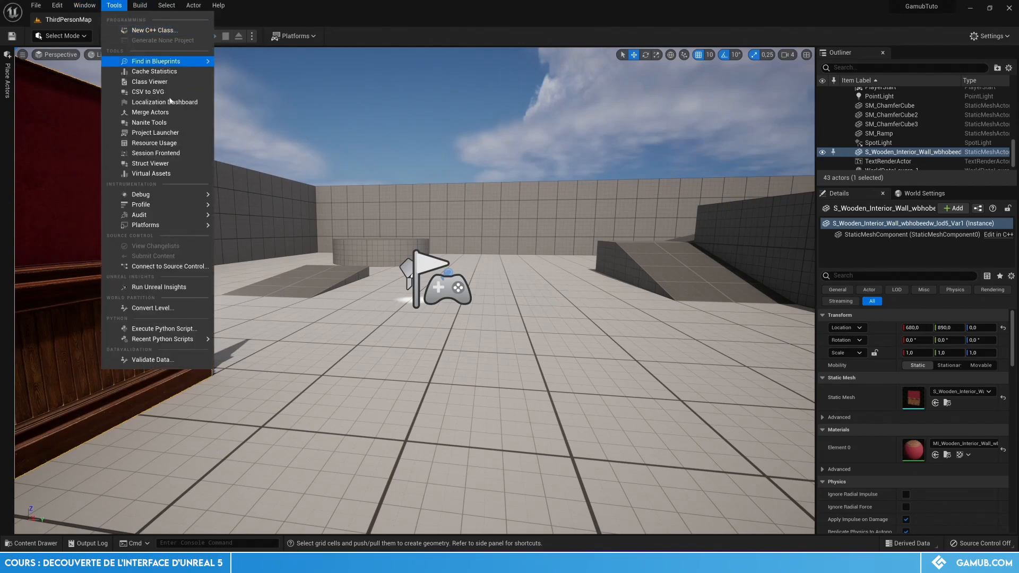
{"action": "mouse_move", "coordinate": [190, 66]}
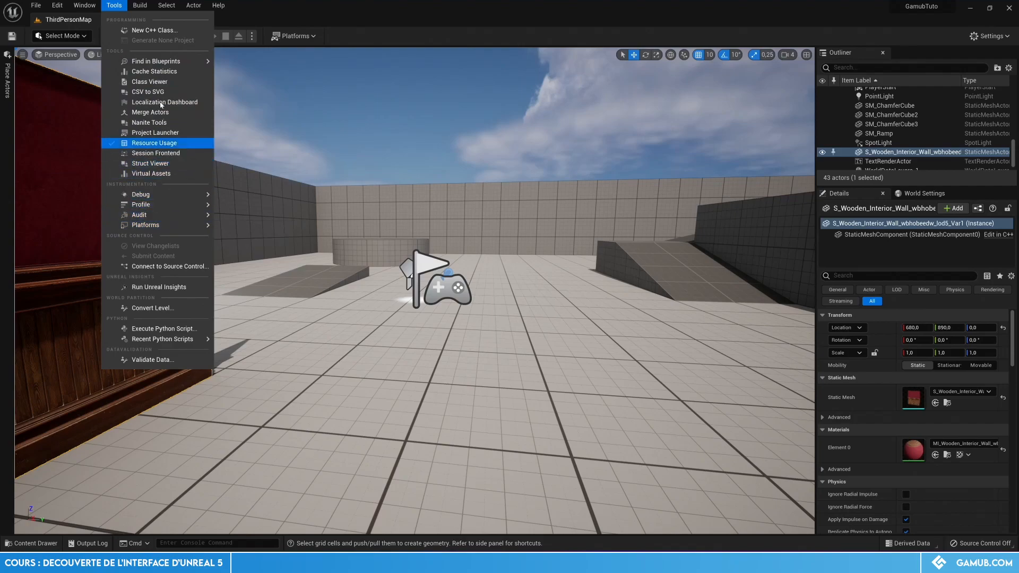
{"action": "mouse_move", "coordinate": [138, 9]}
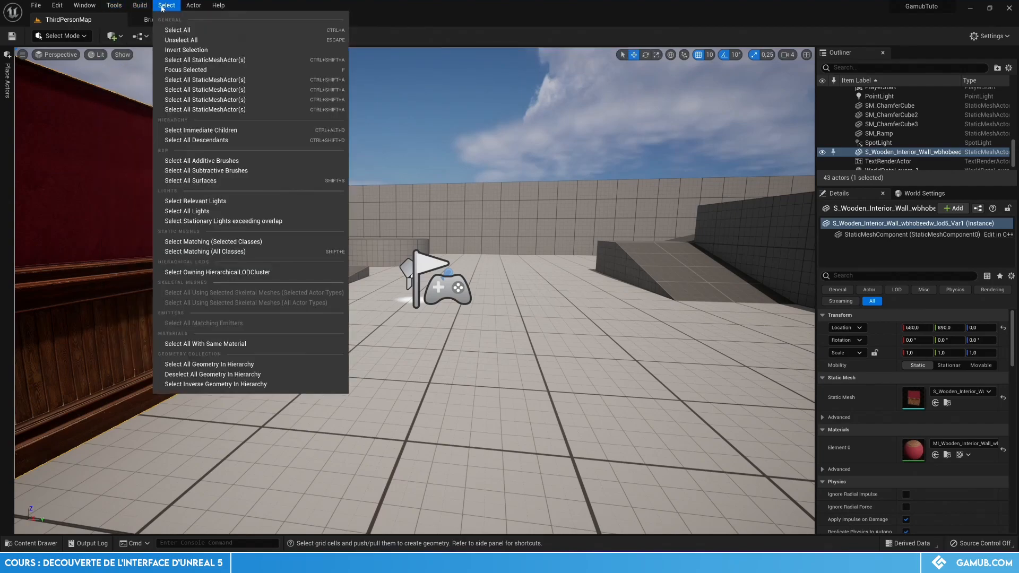
{"action": "mouse_move", "coordinate": [194, 6]}
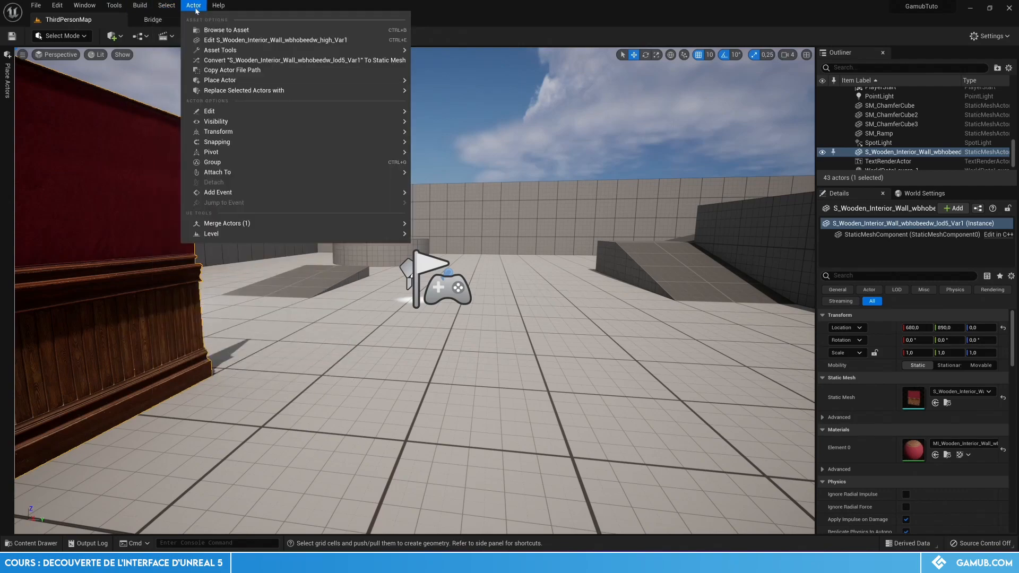
{"action": "mouse_move", "coordinate": [251, 121]}
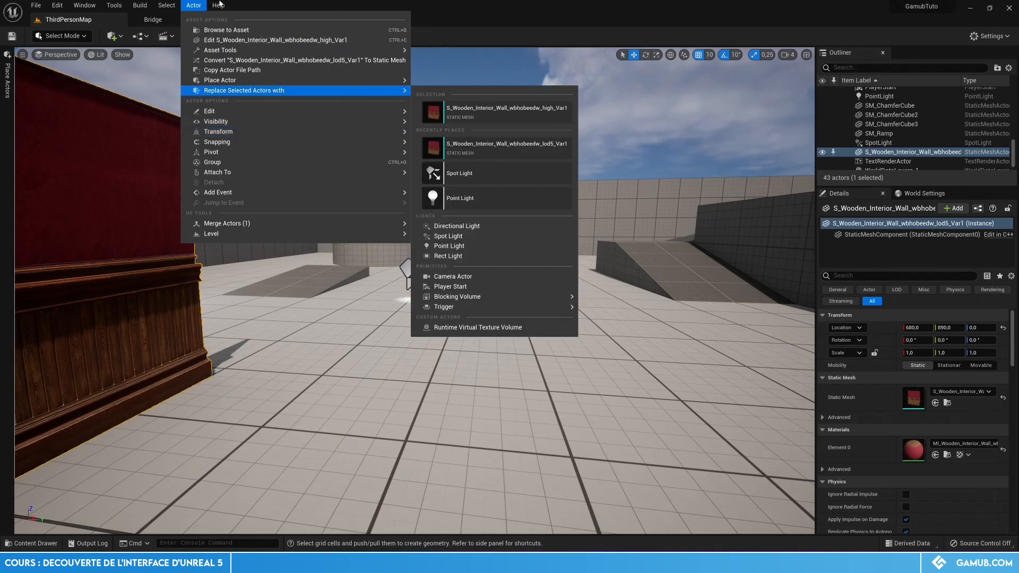
{"action": "left_click", "coordinate": [339, 4]}
Set the engine scalability to High and toggle the viewport's FPS display off and back on
{"action": "left_click", "coordinate": [977, 36]}
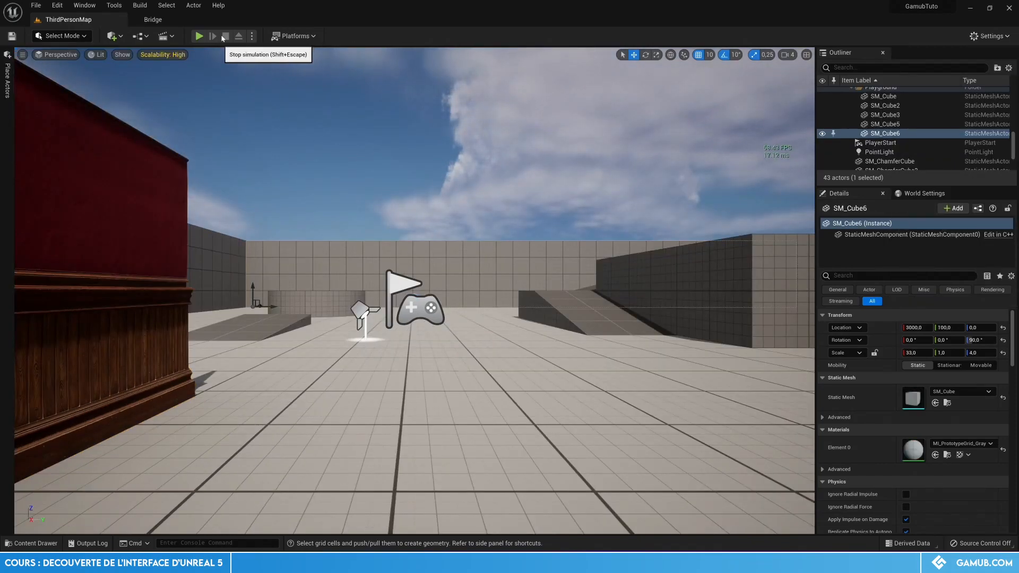
{"action": "left_click", "coordinate": [22, 54]}
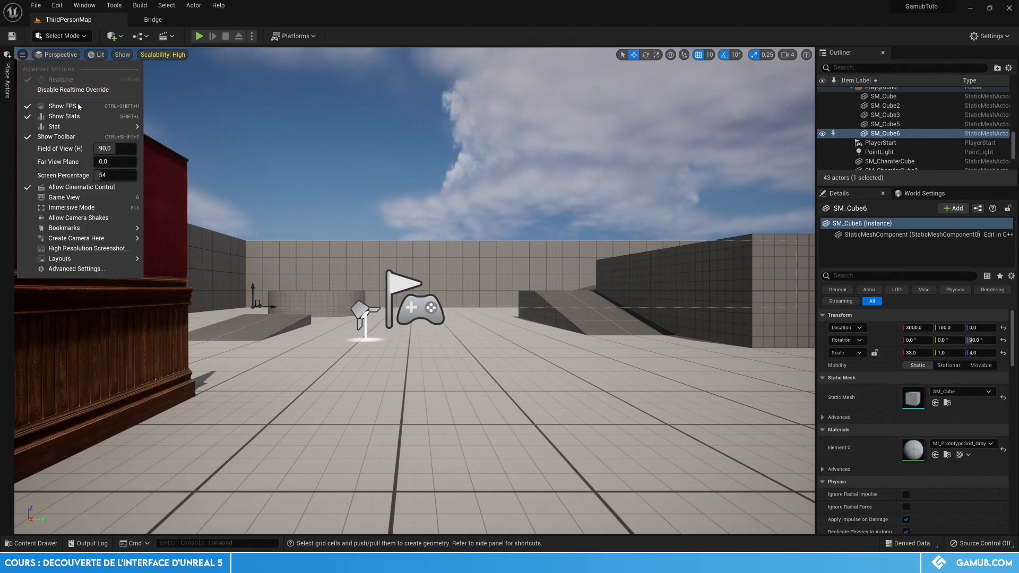
{"action": "left_click", "coordinate": [84, 107]}
{"action": "left_click", "coordinate": [22, 54]}
{"action": "left_click", "coordinate": [53, 108]}
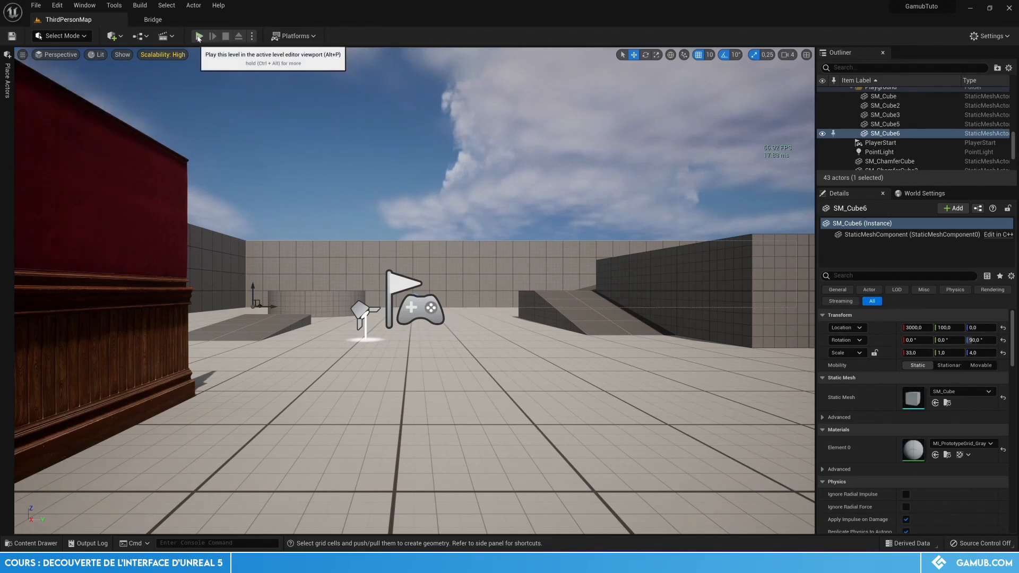
Run and stop the level in the viewport, and start playing the Third Person level in Unreal Engine 4
{"action": "left_click", "coordinate": [199, 36]}
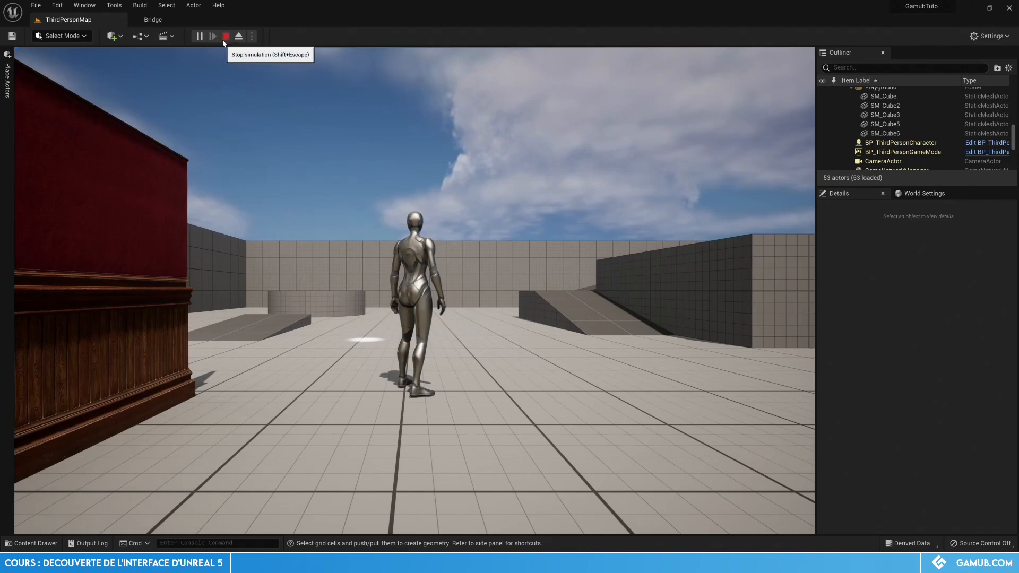
{"action": "left_click", "coordinate": [225, 36]}
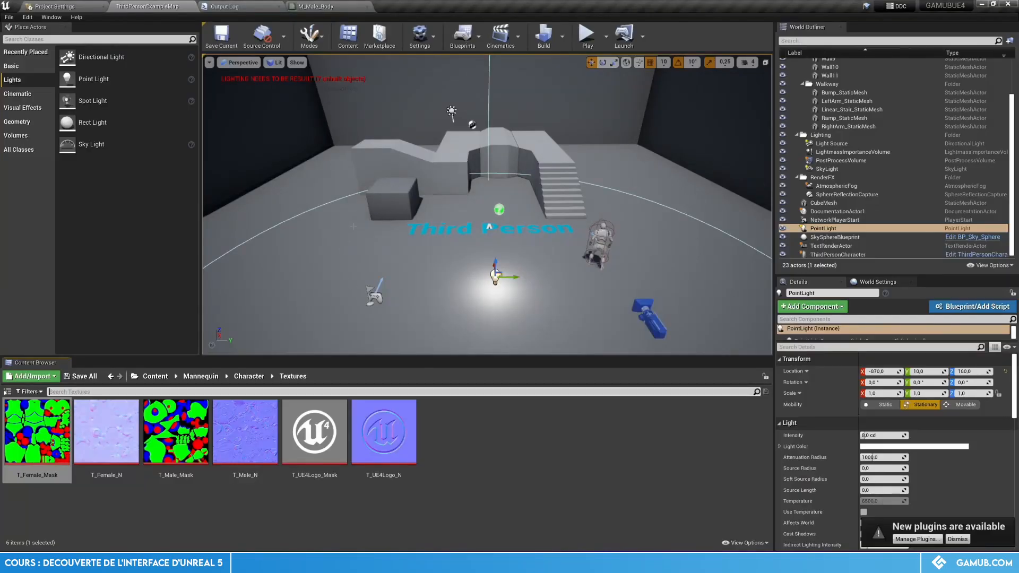
{"action": "left_click", "coordinate": [587, 35]}
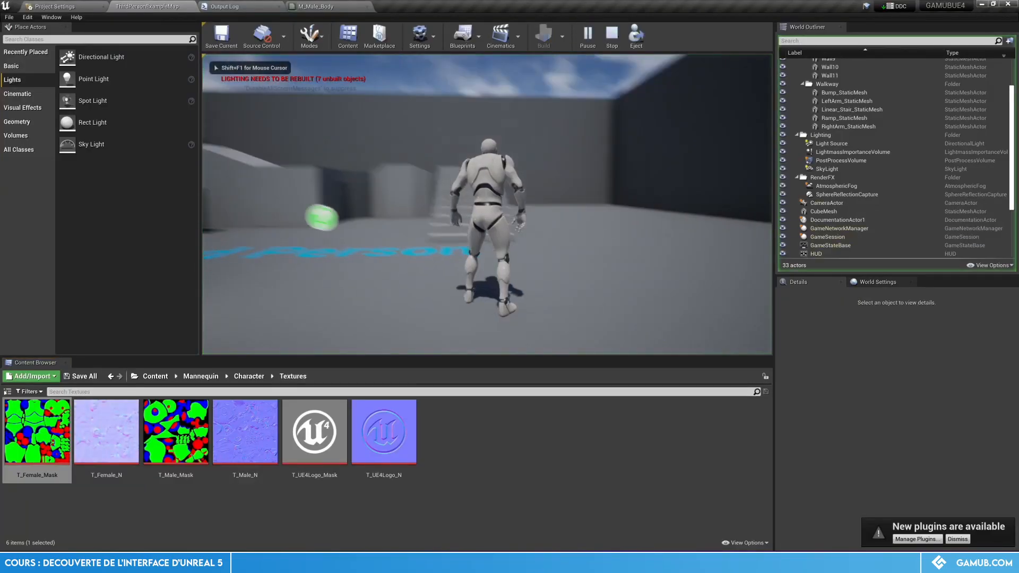
Show the frame rate in the running Unreal Engine 4 level with the stat fps console command, and stop playing
{"action": "key", "text": "grave"}
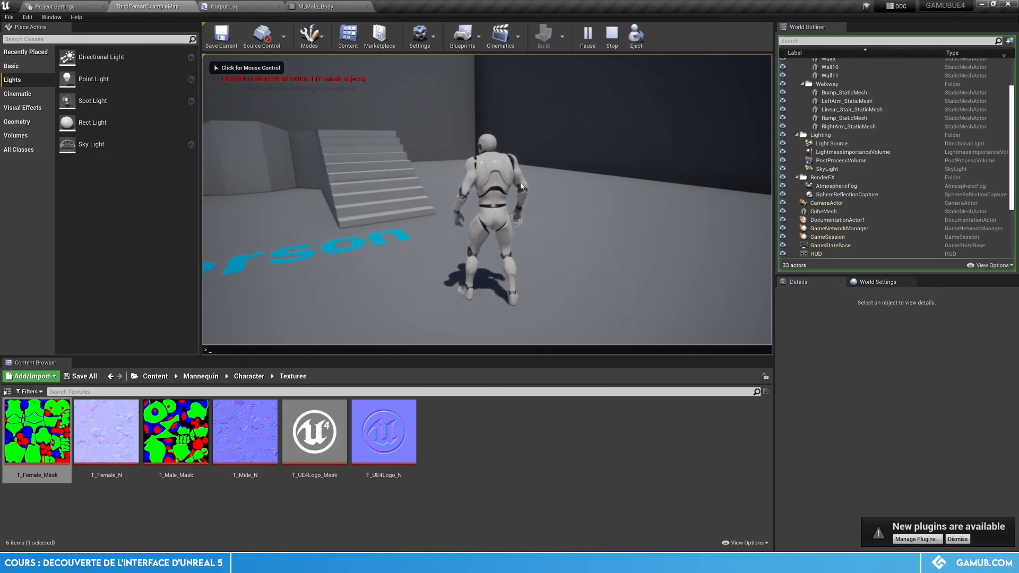
{"action": "key", "text": "grave"}
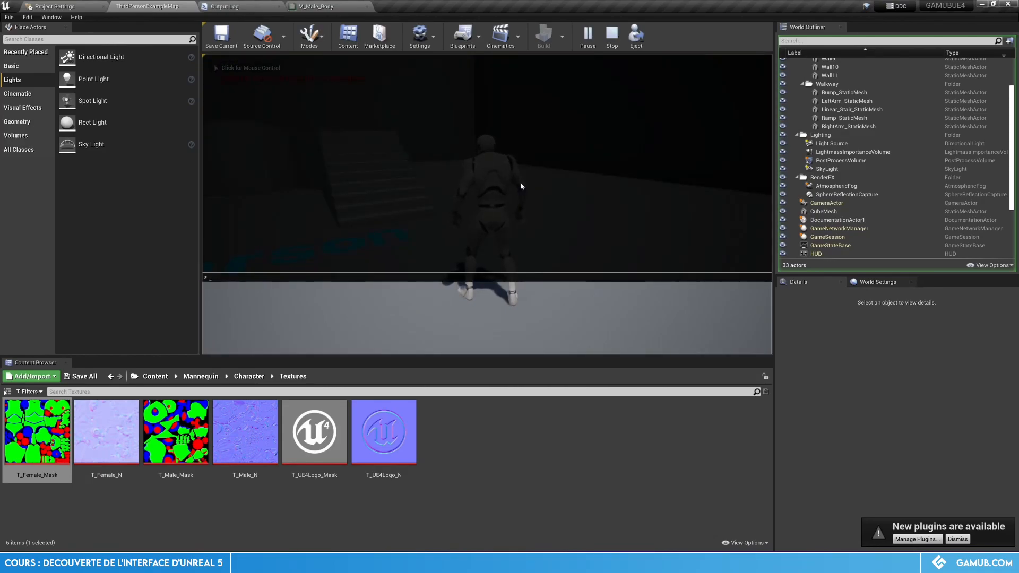
{"action": "type", "text": "stat "}
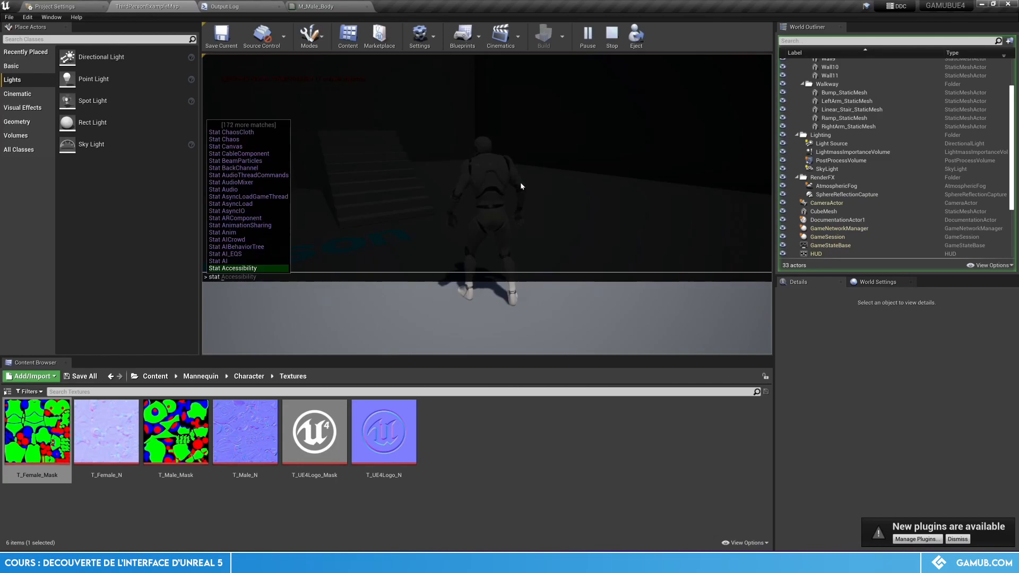
{"action": "type", "text": "fps"}
{"action": "key", "text": "Return"}
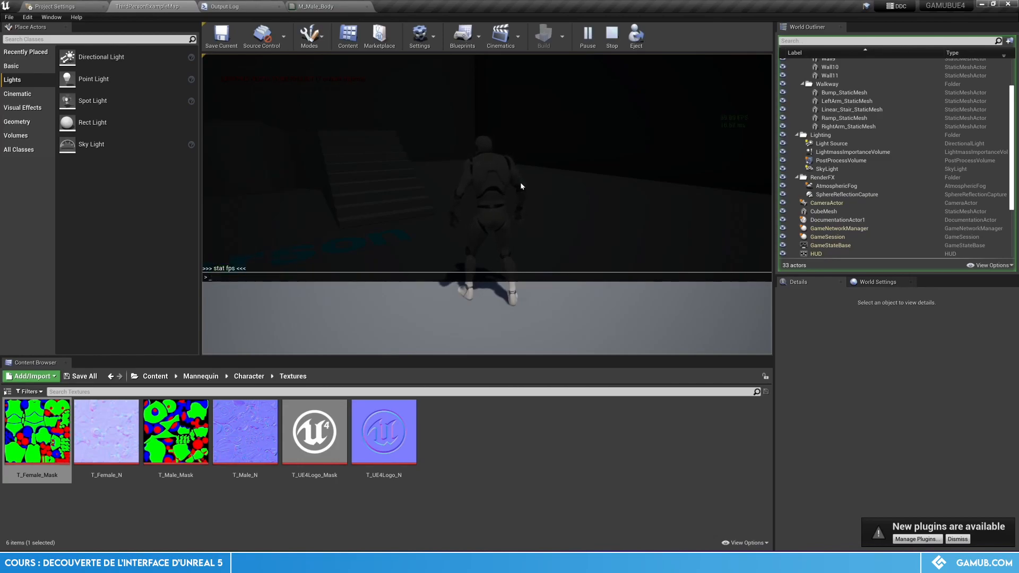
{"action": "key", "text": "grave"}
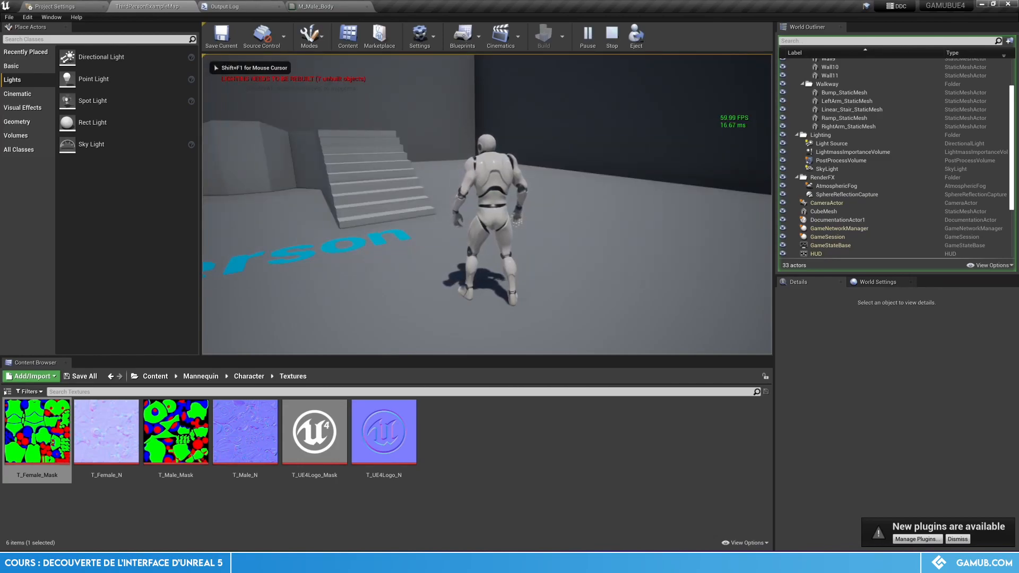
{"action": "key", "text": "super"}
{"action": "left_click", "coordinate": [611, 36]}
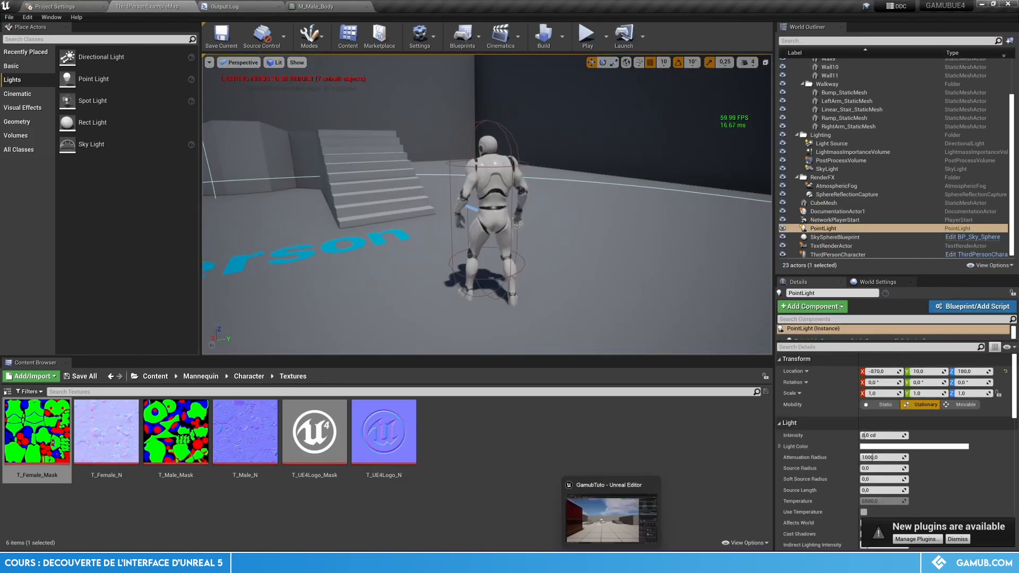
Switch to the GamubTuto project in Unreal Engine 5 and play ThirdPersonMap in the viewport
{"action": "left_click", "coordinate": [611, 561]}
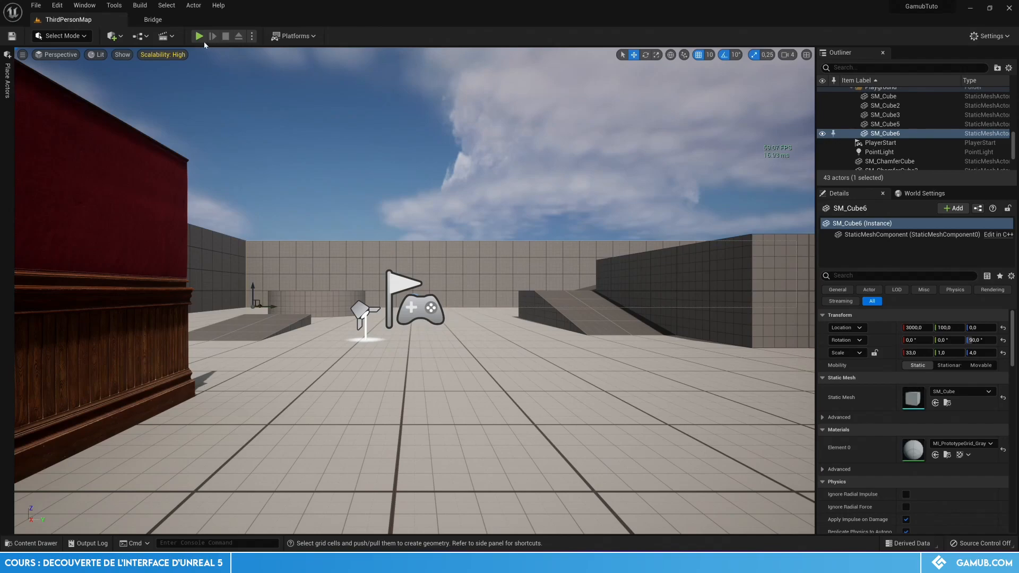
{"action": "left_click", "coordinate": [199, 36]}
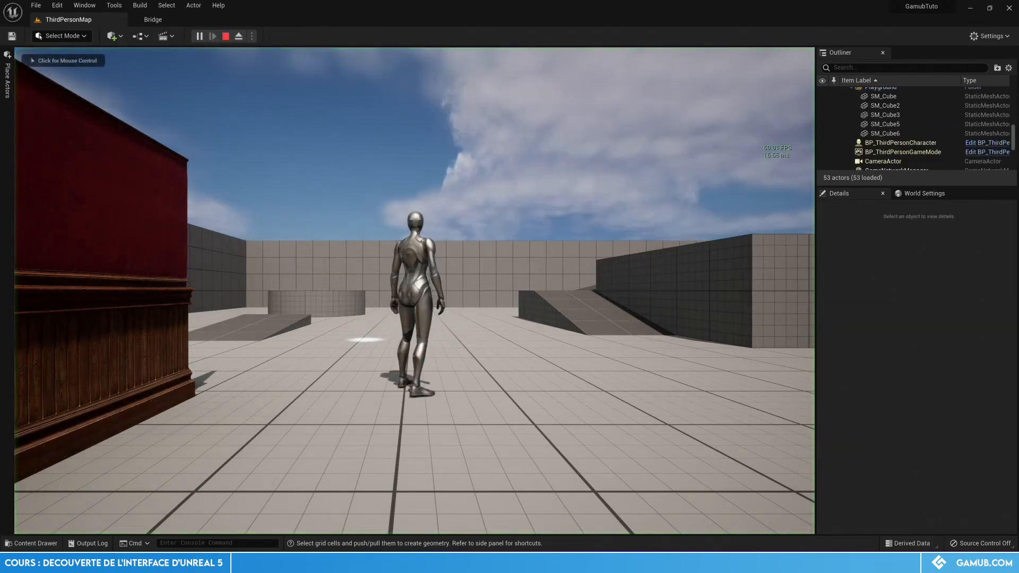
{"action": "key", "text": "w"}
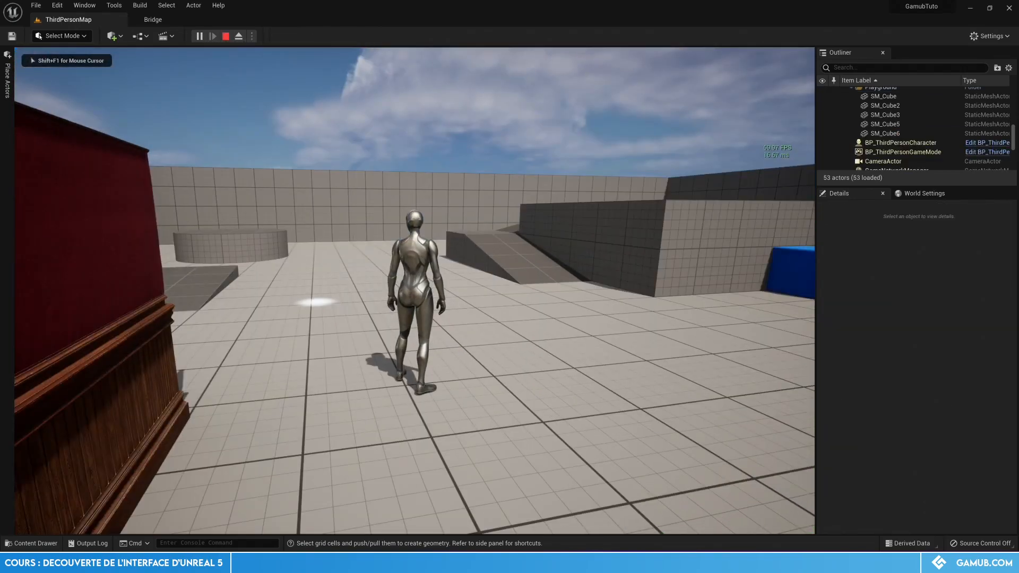
Limit the running level to 10 FPS with the t.maxfps console command and return control to the character
{"action": "key", "text": "super"}
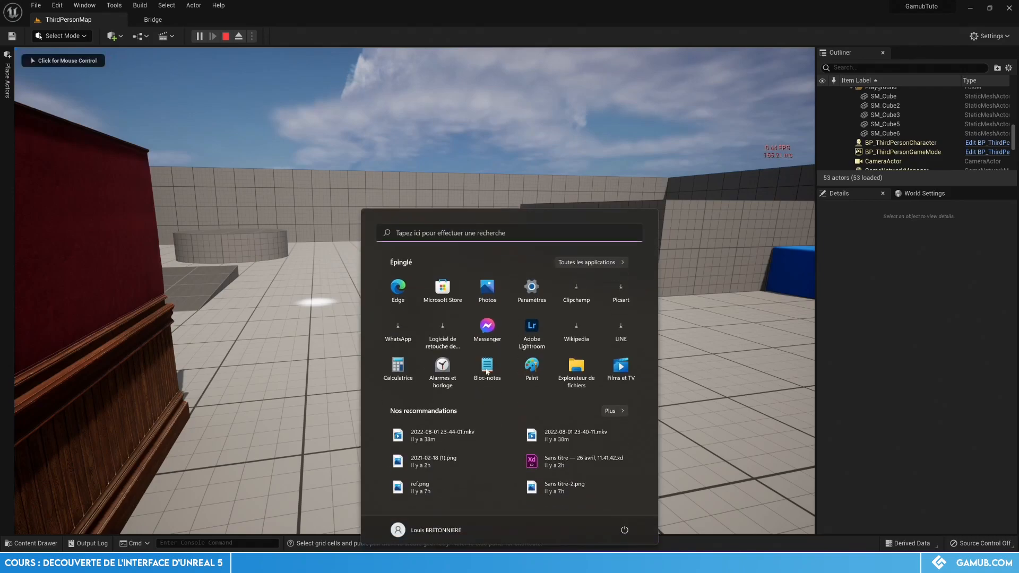
{"action": "left_click", "coordinate": [193, 543]}
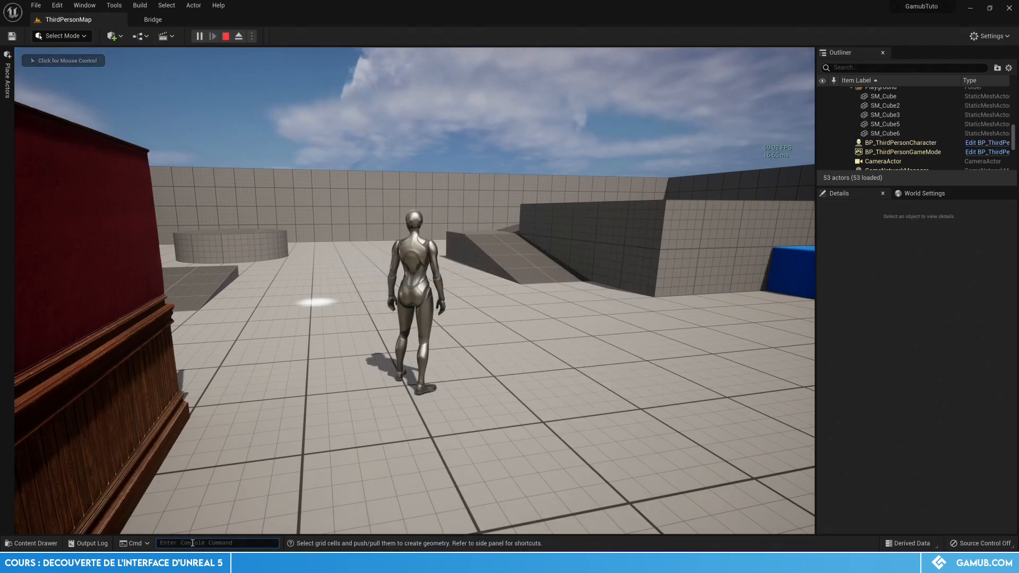
{"action": "type", "text": "maxfp"}
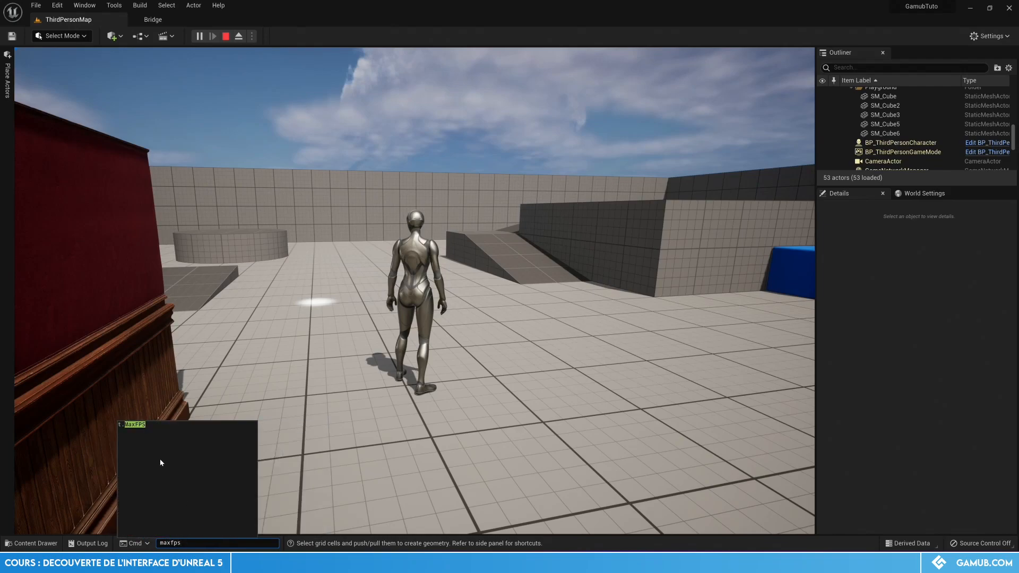
{"action": "type", "text": "s"}
{"action": "key", "text": "Home"}
{"action": "type", "text": "t."}
{"action": "key", "text": "Return"}
{"action": "left_click", "coordinate": [625, 350]}
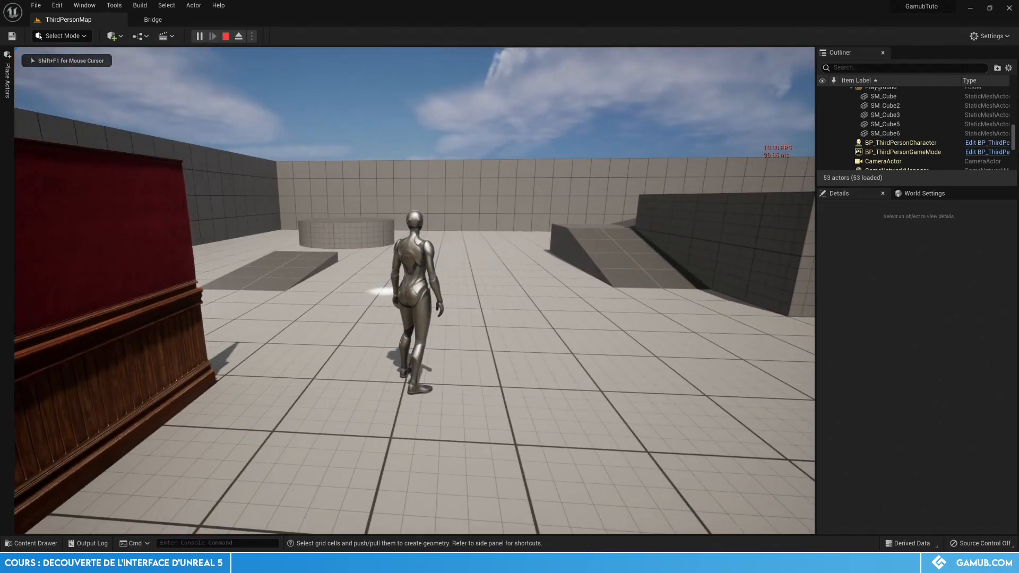
Raise the frame-rate cap with the console command t.maxfps 999 and move the character around the running level
{"action": "key", "text": "super"}
{"action": "left_click", "coordinate": [717, 10]}
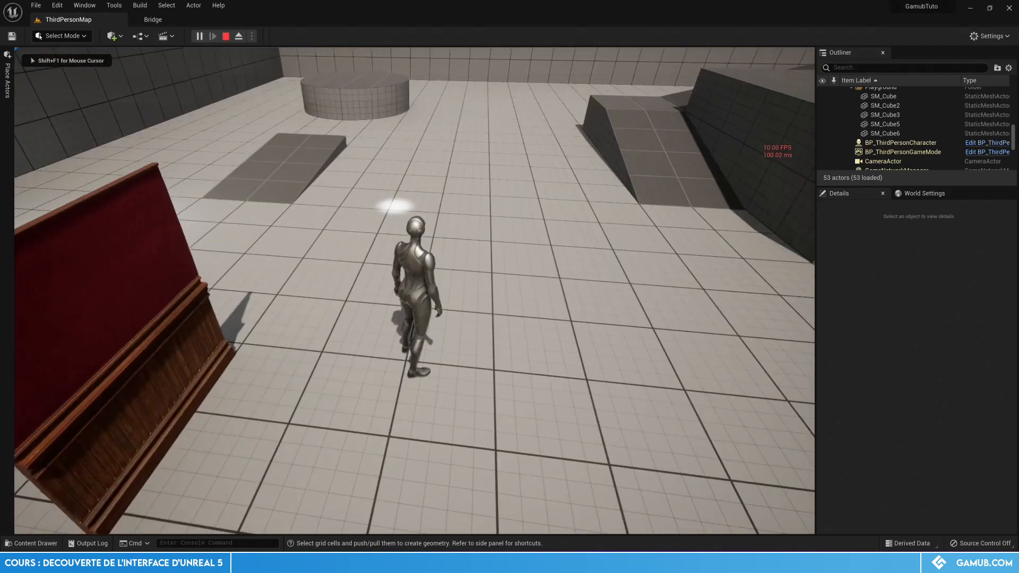
{"action": "key", "text": "shift+F1"}
{"action": "left_click", "coordinate": [205, 543]}
{"action": "type", "text": "t.max"}
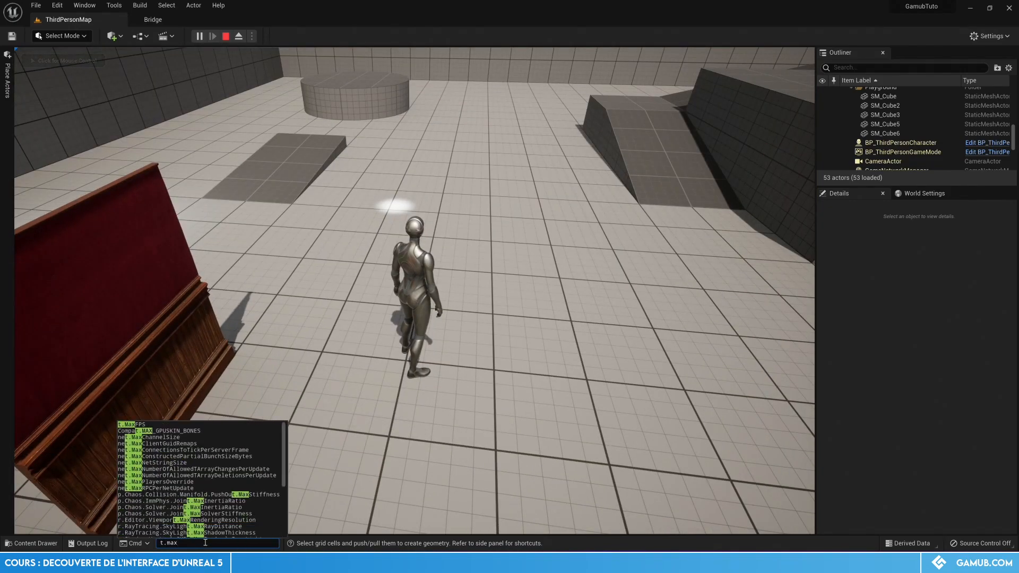
{"action": "type", "text": "fps 999"}
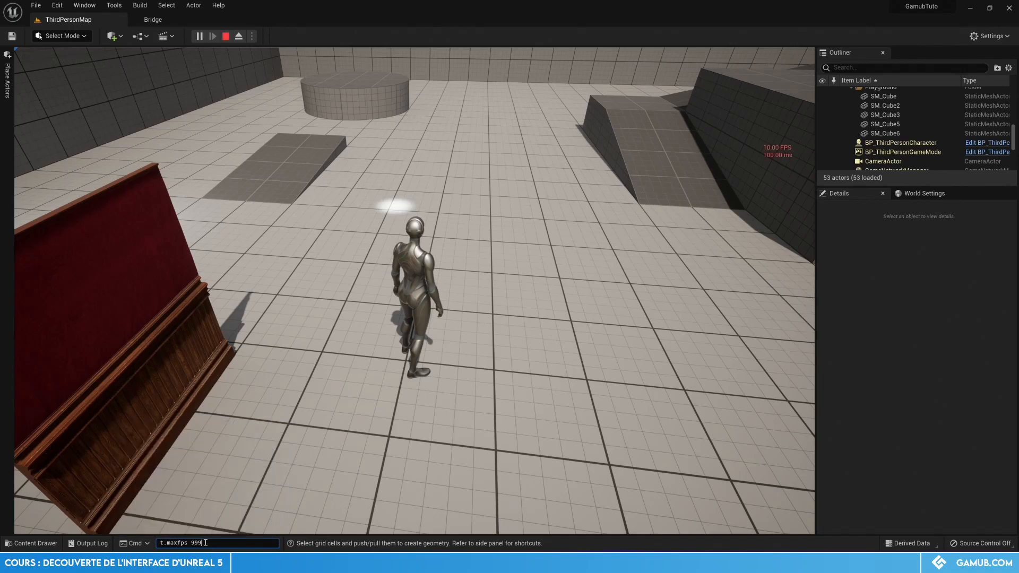
{"action": "key", "text": "Return"}
{"action": "left_click", "coordinate": [547, 235]}
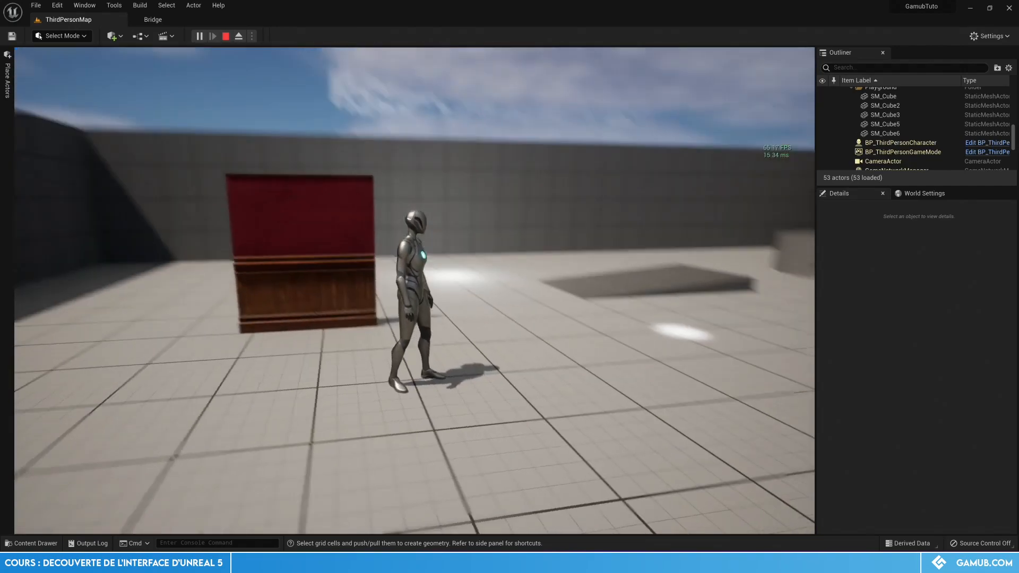
Stop the play session and check the viewport's scalability quality groups
{"action": "key", "text": "super"}
{"action": "left_click", "coordinate": [226, 36]}
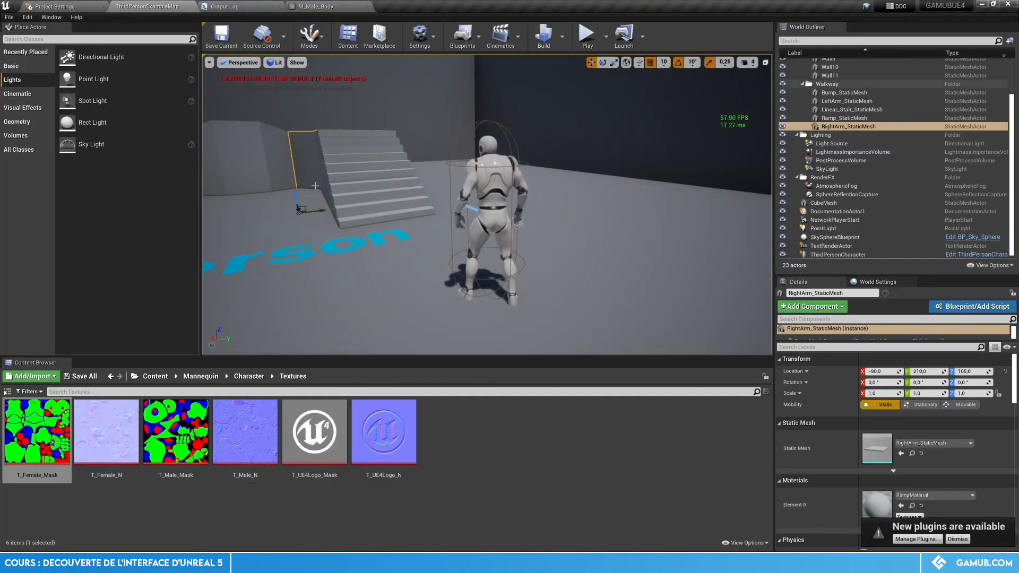
{"action": "left_click", "coordinate": [181, 57]}
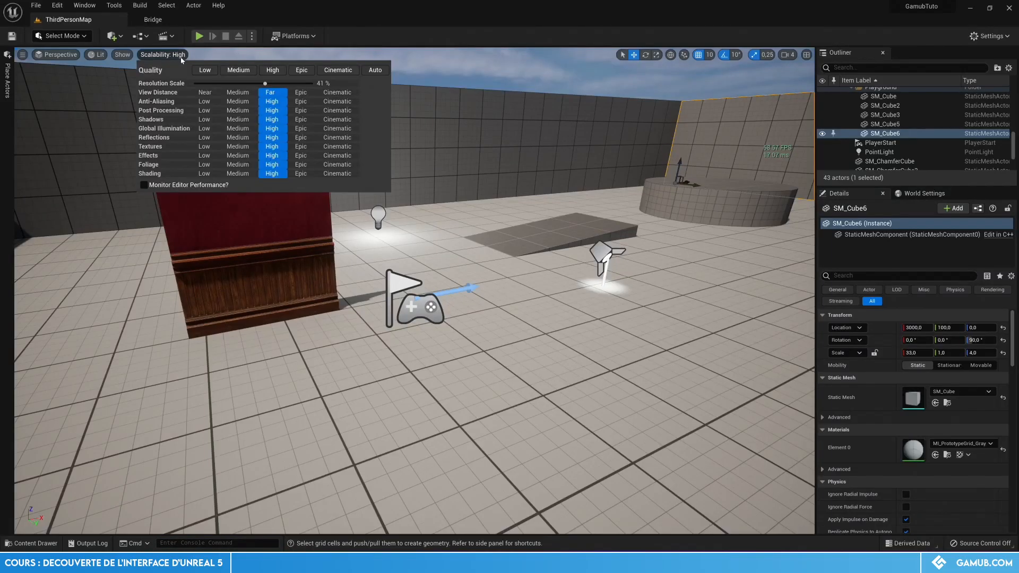
{"action": "left_click", "coordinate": [181, 55]}
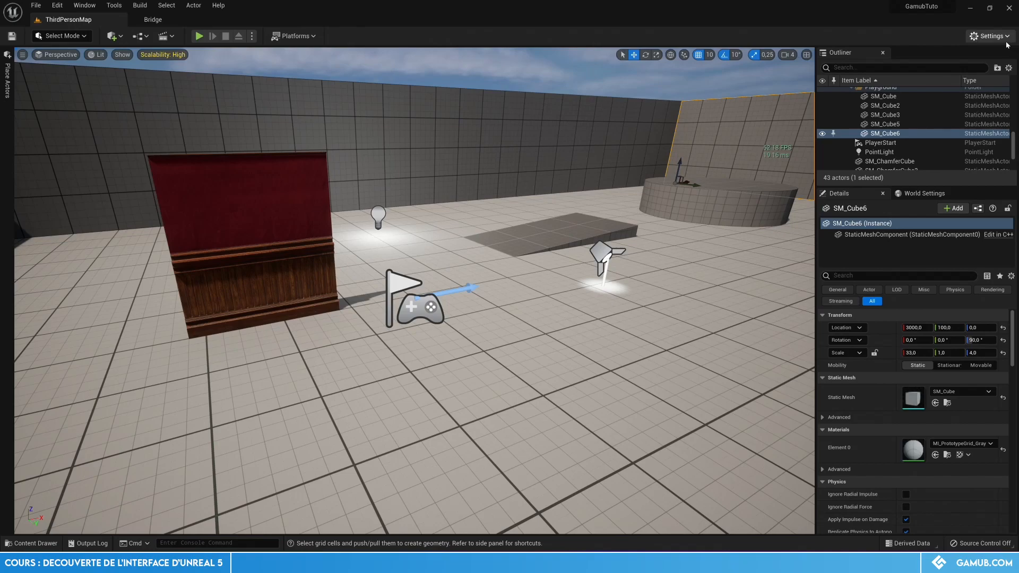
Set all engine scalability groups to Epic and view the wall mesh in the level
{"action": "left_click", "coordinate": [990, 36]}
{"action": "mouse_move", "coordinate": [958, 167]}
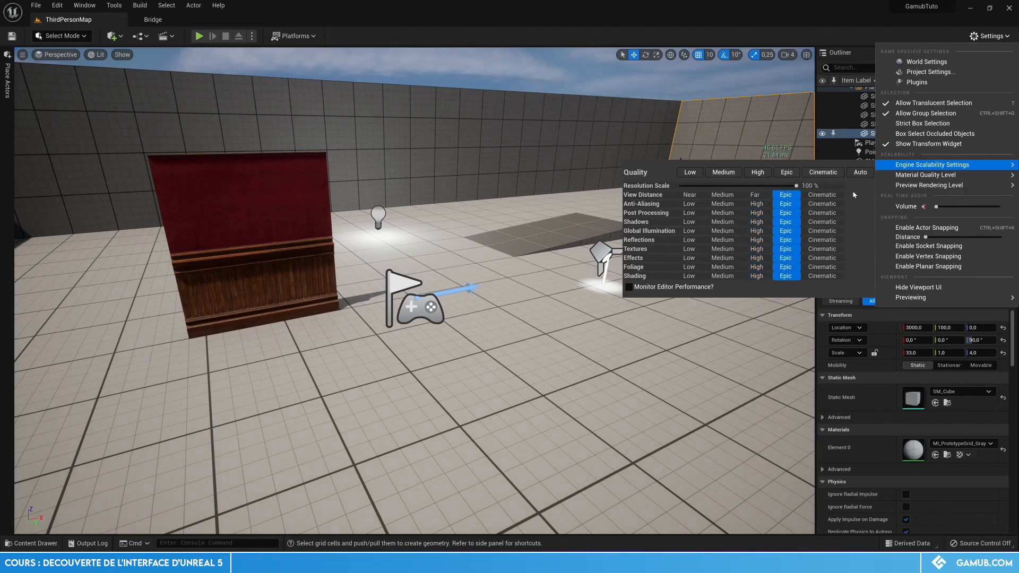
{"action": "left_click", "coordinate": [746, 158]}
{"action": "right_click_drag", "start_coordinate": [661, 173], "coordinate": [637, 162]}
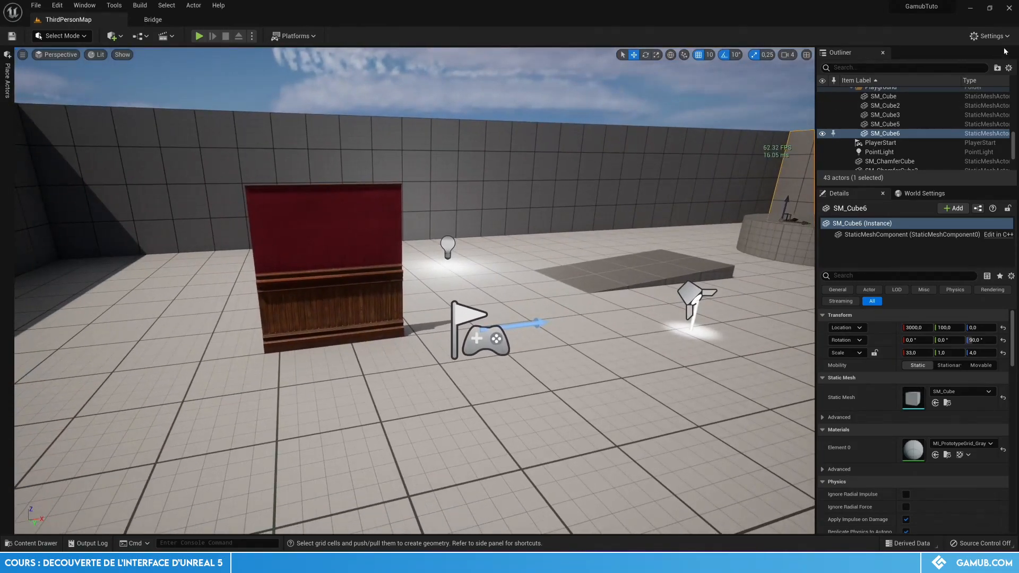
Set all engine scalability groups to Low and inspect the shadows around the wall mesh
{"action": "left_click", "coordinate": [991, 36]}
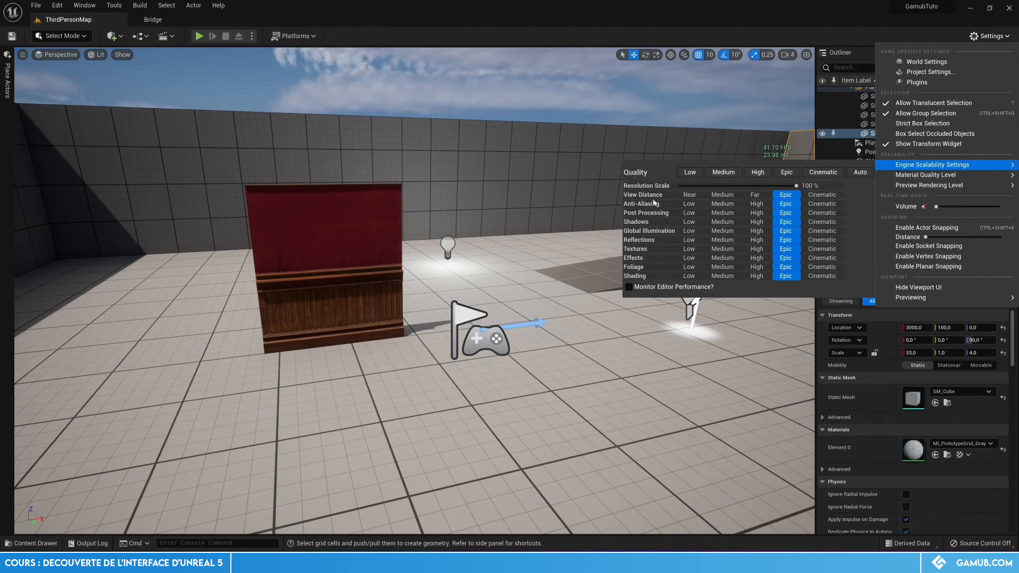
{"action": "left_click", "coordinate": [696, 177]}
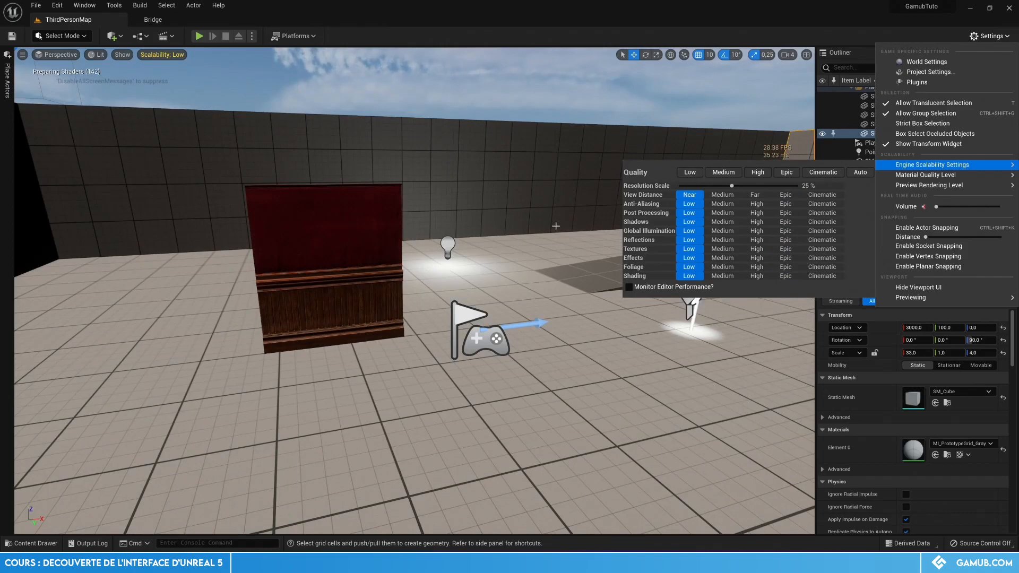
{"action": "right_click_drag", "start_coordinate": [362, 319], "coordinate": [208, 299]}
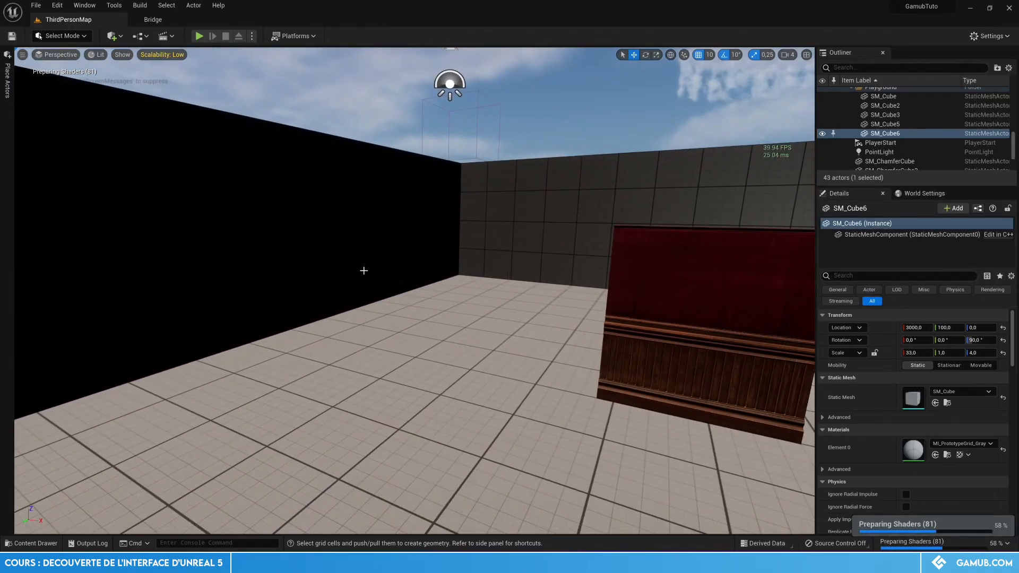
{"action": "right_click_drag", "start_coordinate": [391, 269], "coordinate": [510, 266]}
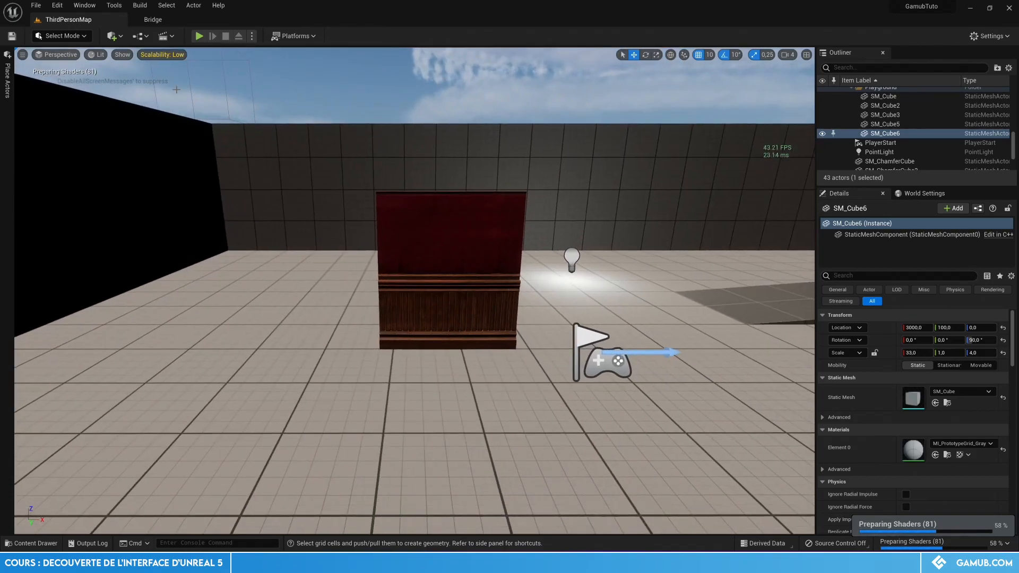
Raise the scalability quality to Medium and on to High, and look around the ramp and blue cubes
{"action": "left_click", "coordinate": [162, 55]}
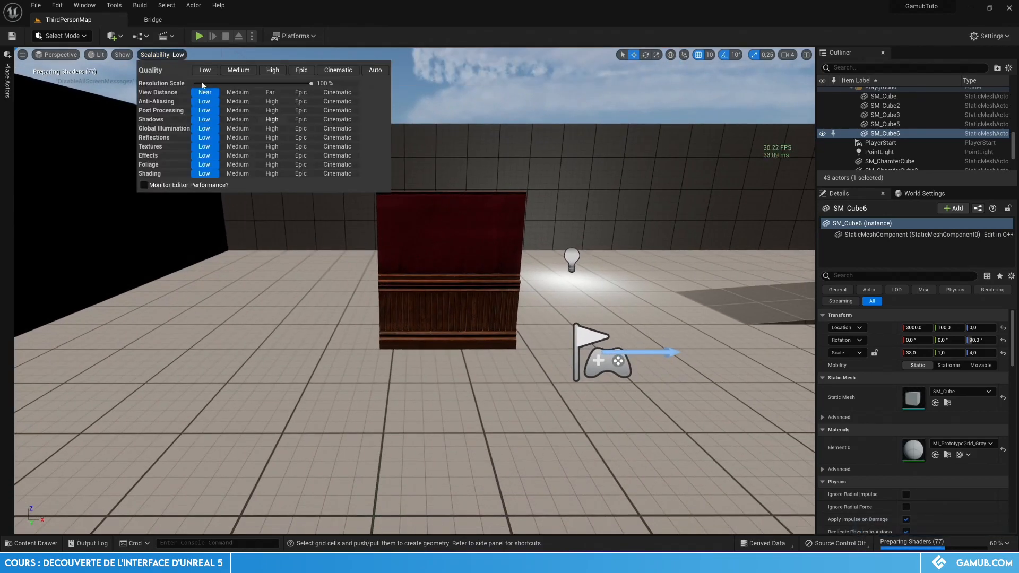
{"action": "left_click", "coordinate": [232, 70]}
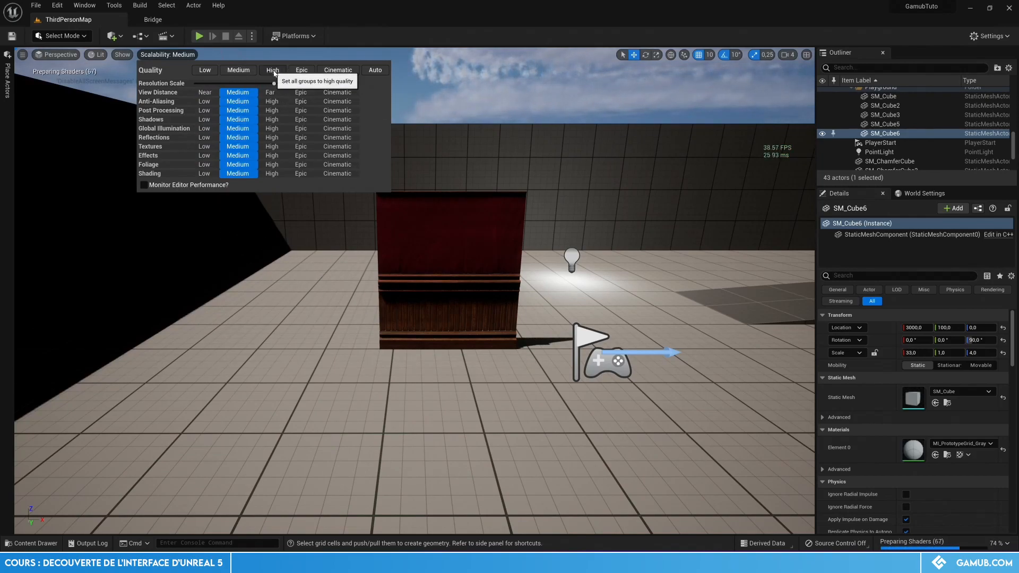
{"action": "left_click", "coordinate": [273, 70]}
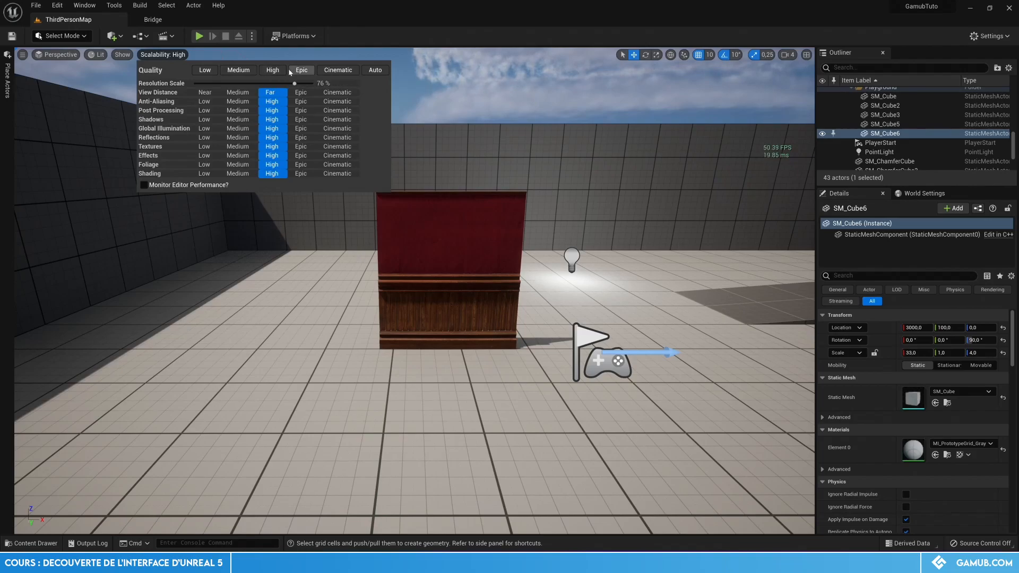
{"action": "right_click_drag", "start_coordinate": [354, 253], "coordinate": [616, 298]}
{"action": "right_click_drag", "start_coordinate": [287, 237], "coordinate": [439, 237]}
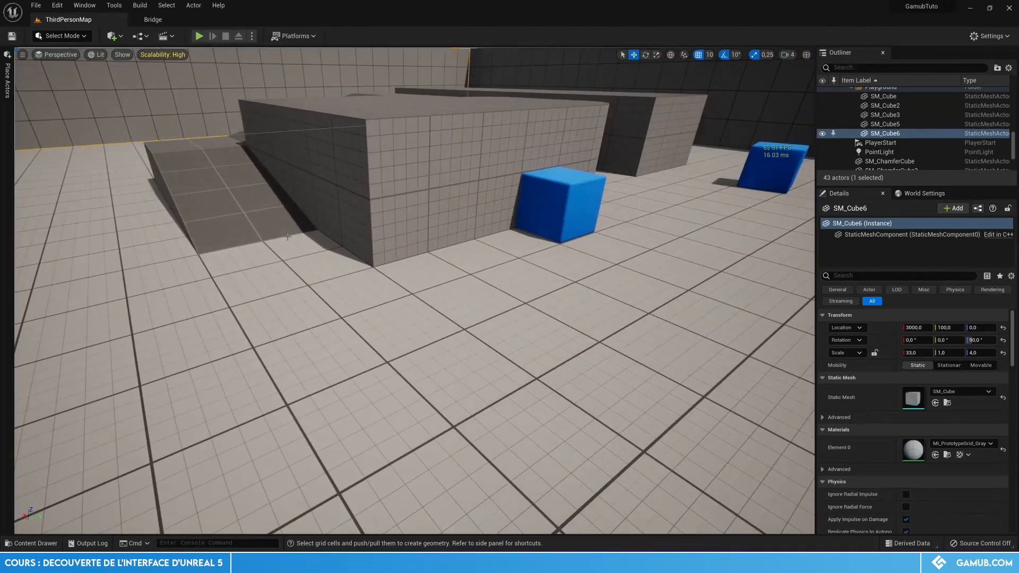
Return the scalability quality to Low, inspect the ramp and cylinder, and select a quarter of the cylinder
{"action": "left_click", "coordinate": [162, 55]}
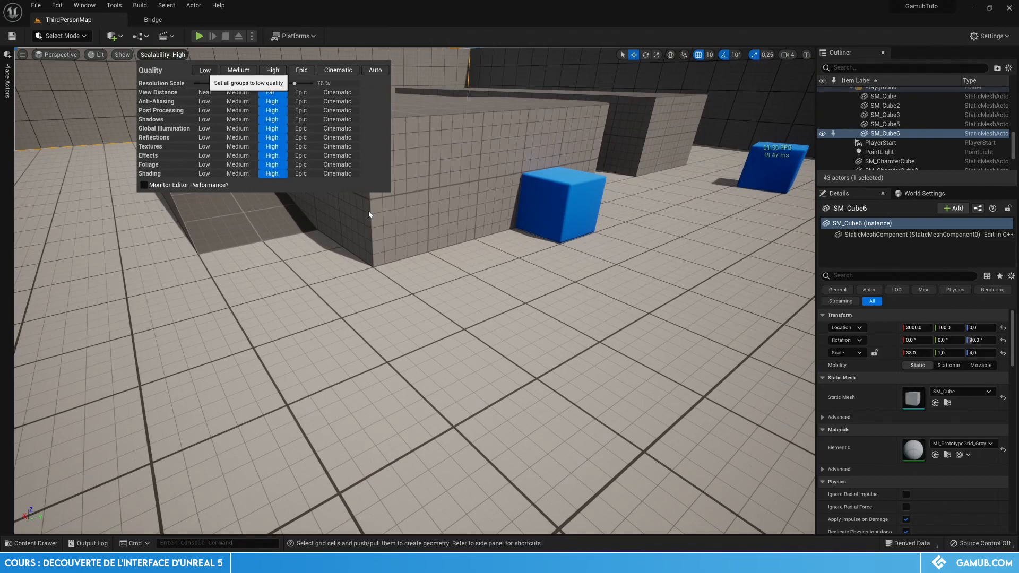
{"action": "left_click", "coordinate": [205, 71]}
{"action": "right_click_drag", "start_coordinate": [489, 299], "coordinate": [420, 241]}
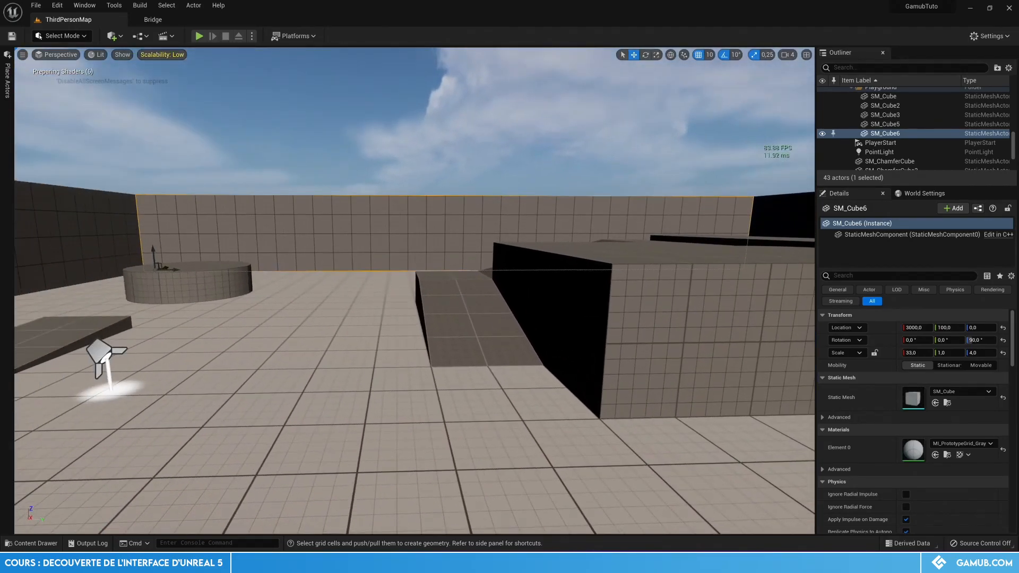
{"action": "right_click_drag", "start_coordinate": [515, 257], "coordinate": [455, 235]}
{"action": "key", "text": "w"}
{"action": "left_click", "coordinate": [364, 228]}
{"action": "mouse_move", "coordinate": [366, 222]}
{"action": "left_mouse_down"}
{"action": "mouse_move", "coordinate": [369, 160]}
{"action": "mouse_move", "coordinate": [371, 220]}
{"action": "left_mouse_up"}
Set the scalability quality back to High and view the shading on the ramp
{"action": "left_click", "coordinate": [178, 56]}
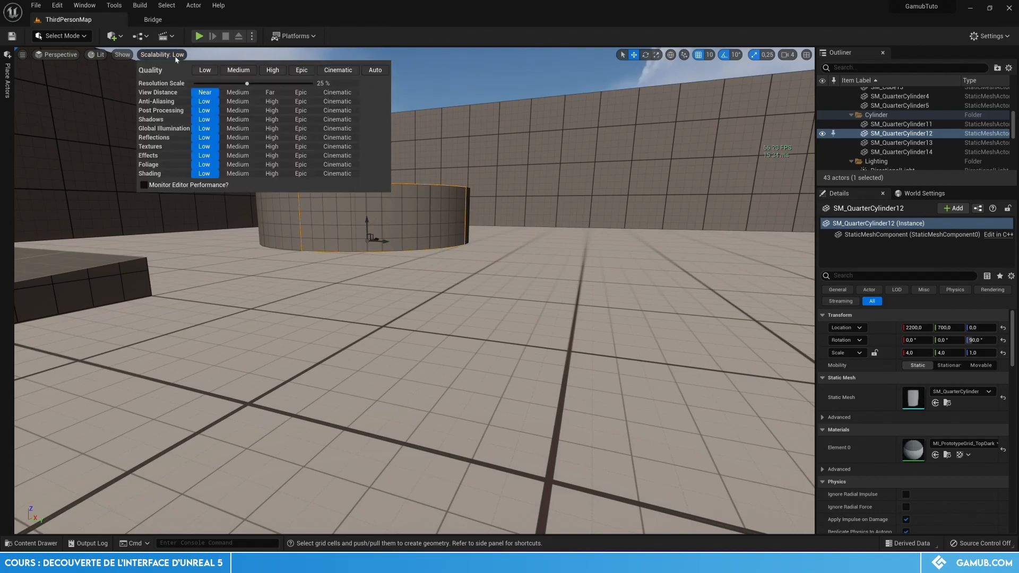
{"action": "left_click", "coordinate": [275, 73]}
{"action": "right_click_drag", "start_coordinate": [319, 223], "coordinate": [393, 255]}
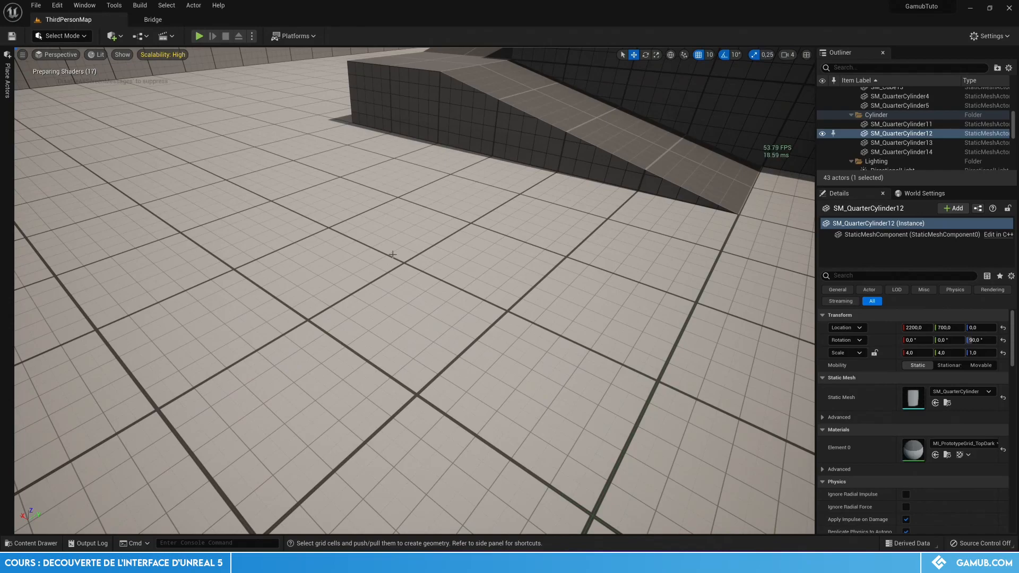